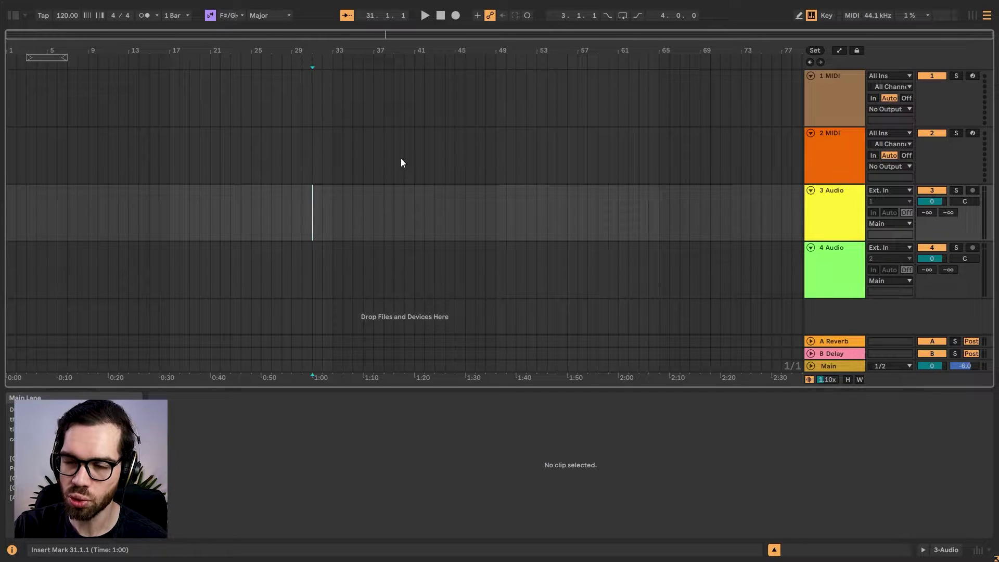
# Open the Theme & Colors preferences and review the available theme and appearance options.
pyautogui.click(400, 158)
pyautogui.press('F11')
pyautogui.click(200, 21)
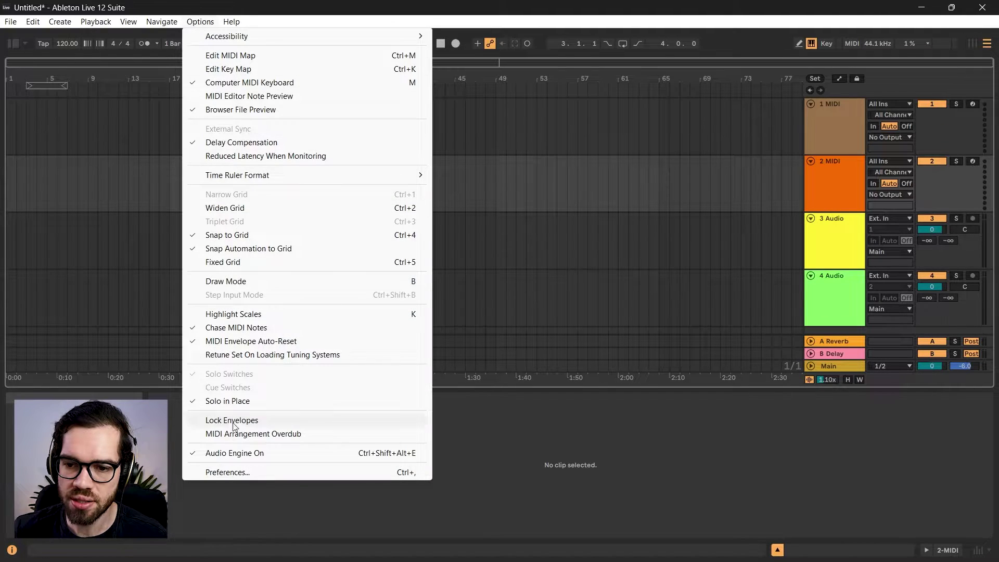
pyautogui.click(241, 471)
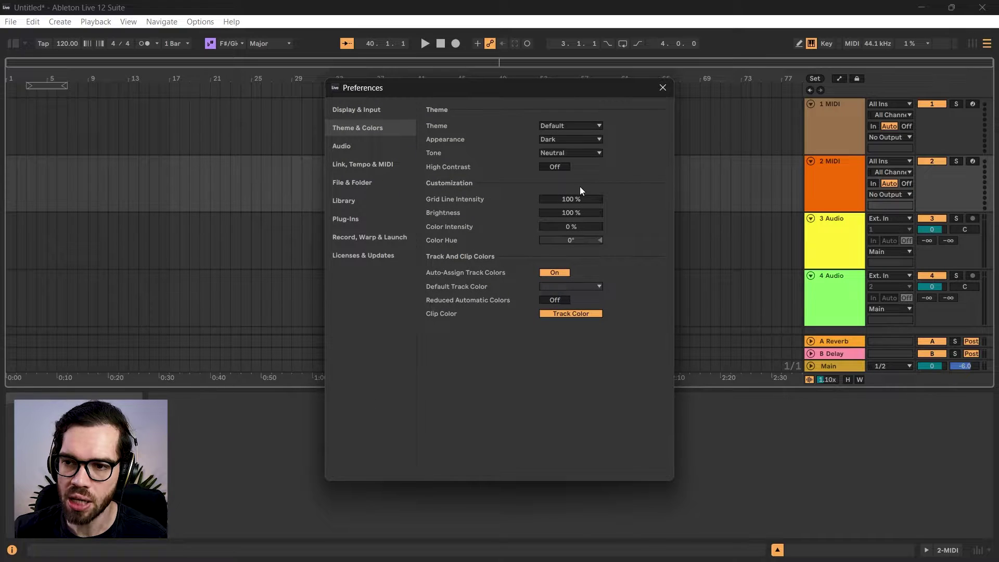
pyautogui.click(594, 127)
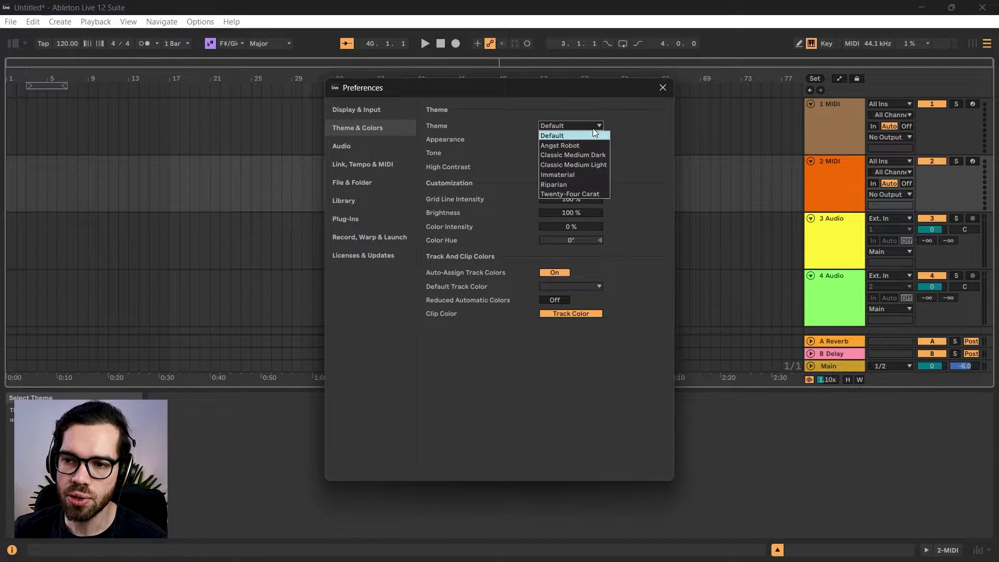
pyautogui.click(589, 140)
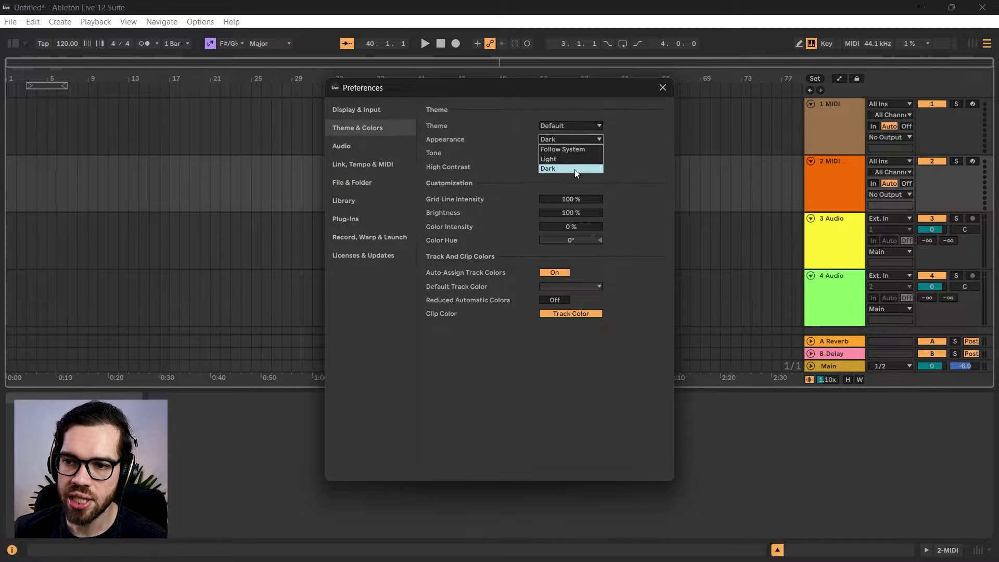
pyautogui.click(585, 122)
# Try the Angst Robot, Classic Medium Dark and Classic Medium Light themes one after another.
pyautogui.click(586, 127)
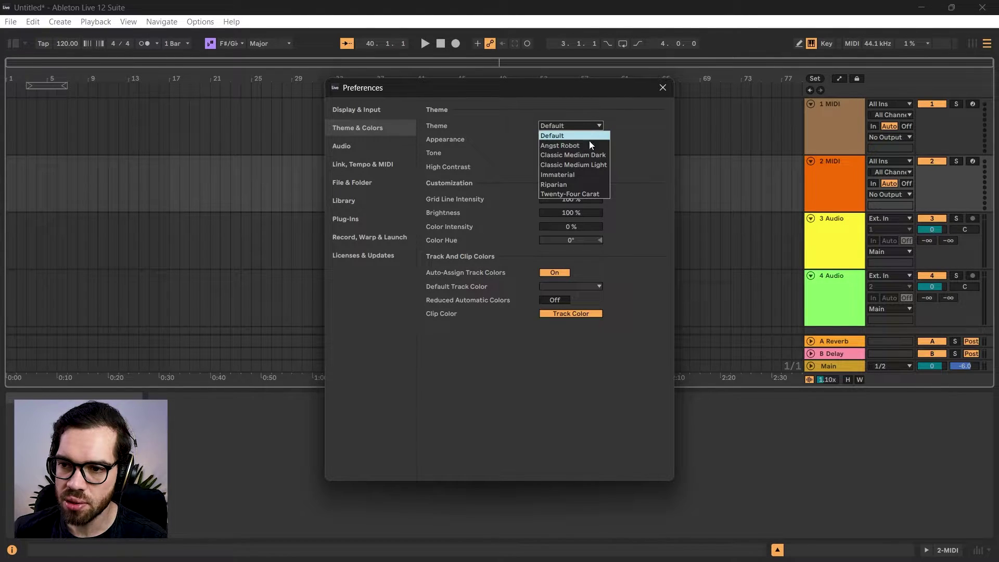
pyautogui.click(589, 145)
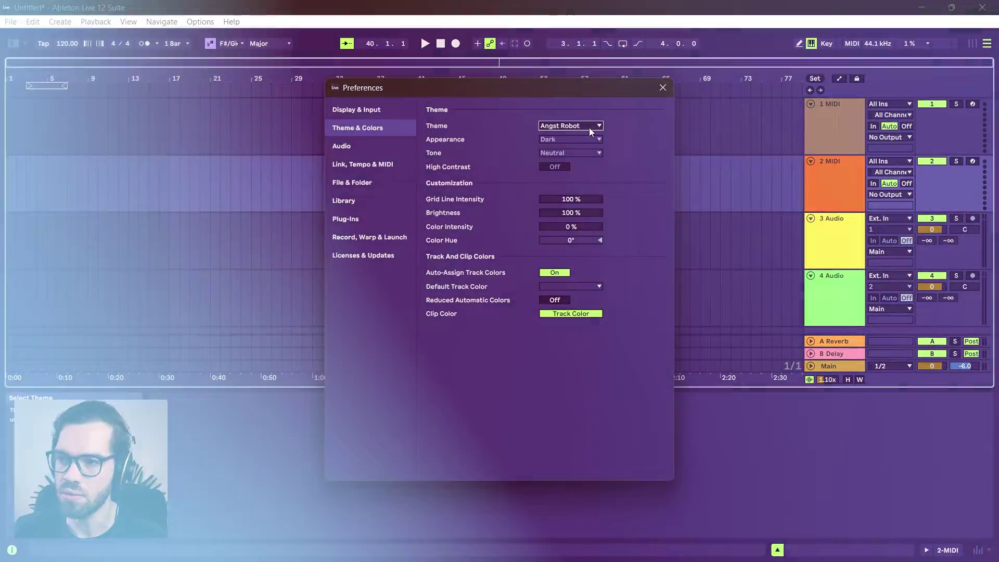
pyautogui.click(589, 127)
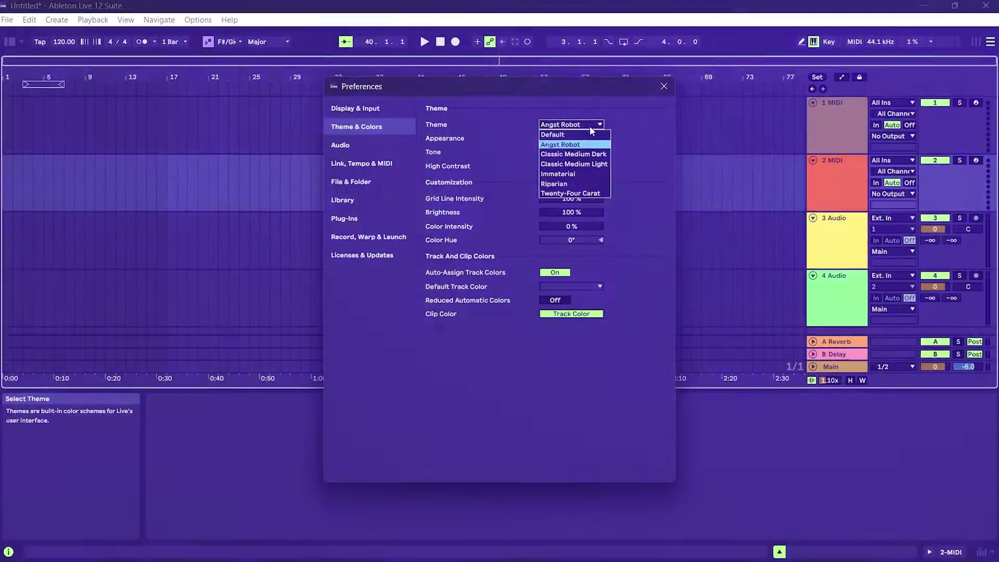
pyautogui.click(592, 153)
pyautogui.click(590, 124)
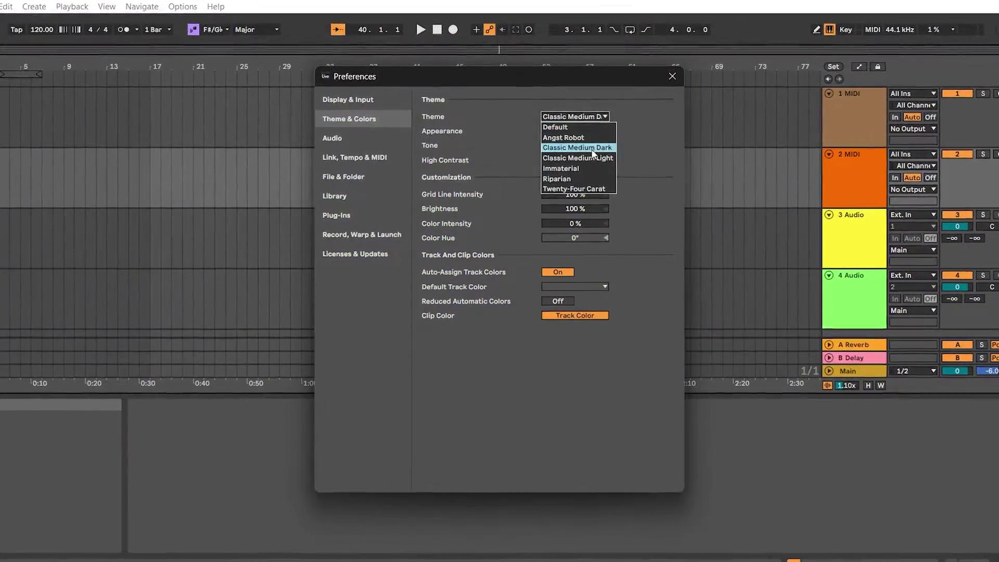
pyautogui.click(594, 157)
# Try the Immaterial, Riparian and Twenty-Four Carat themes and return to the Default theme.
pyautogui.click(593, 118)
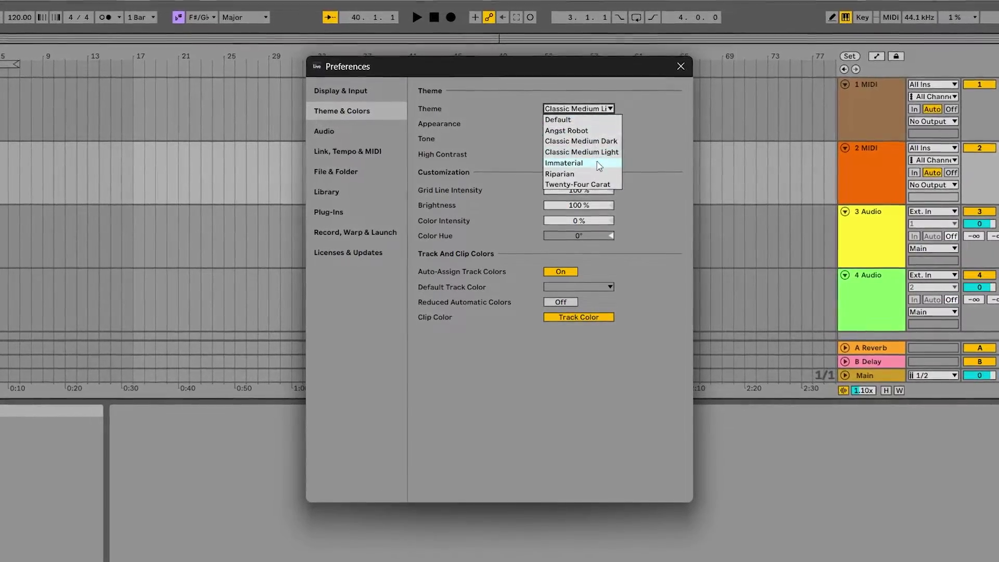
pyautogui.click(598, 163)
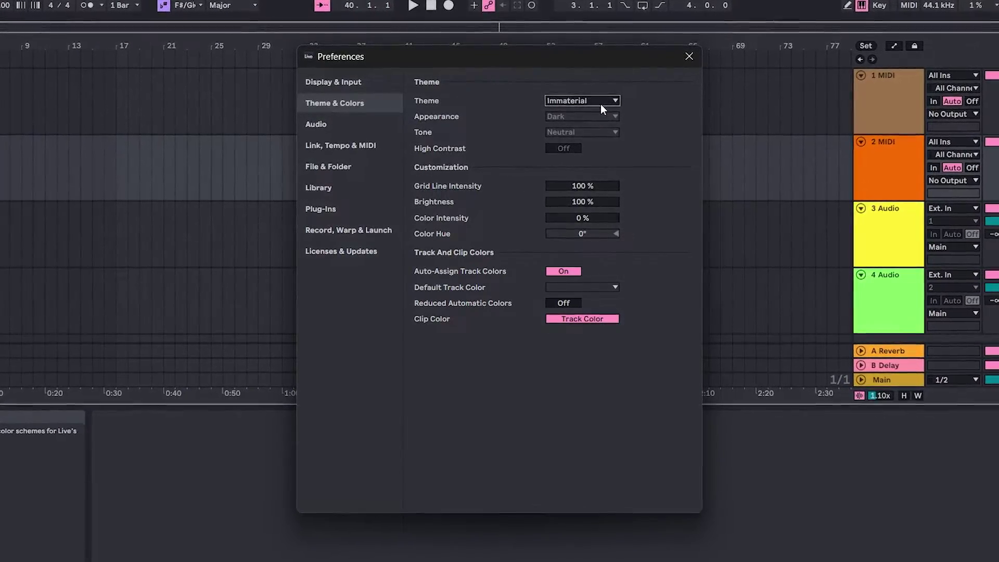
pyautogui.click(601, 102)
pyautogui.click(599, 159)
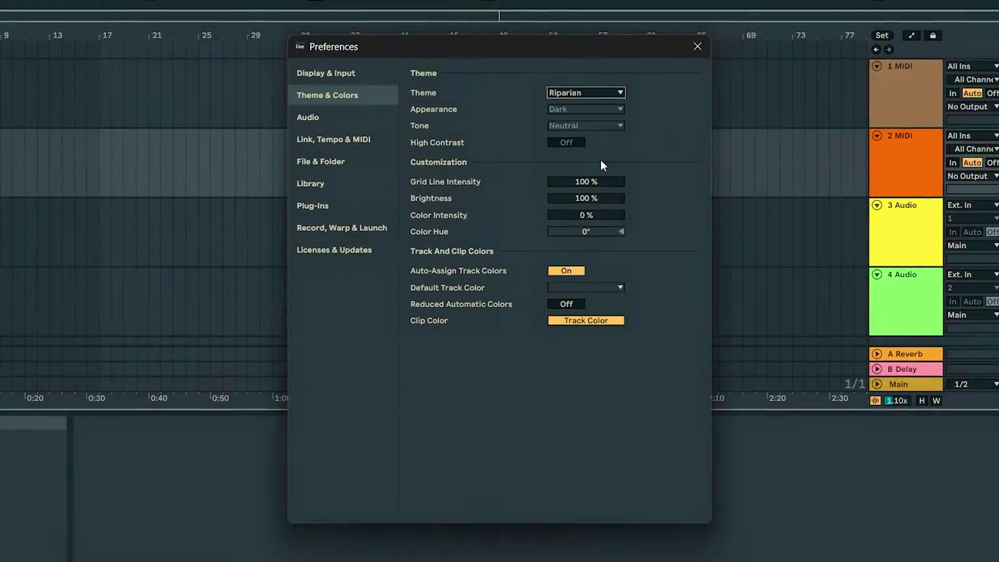
pyautogui.click(605, 92)
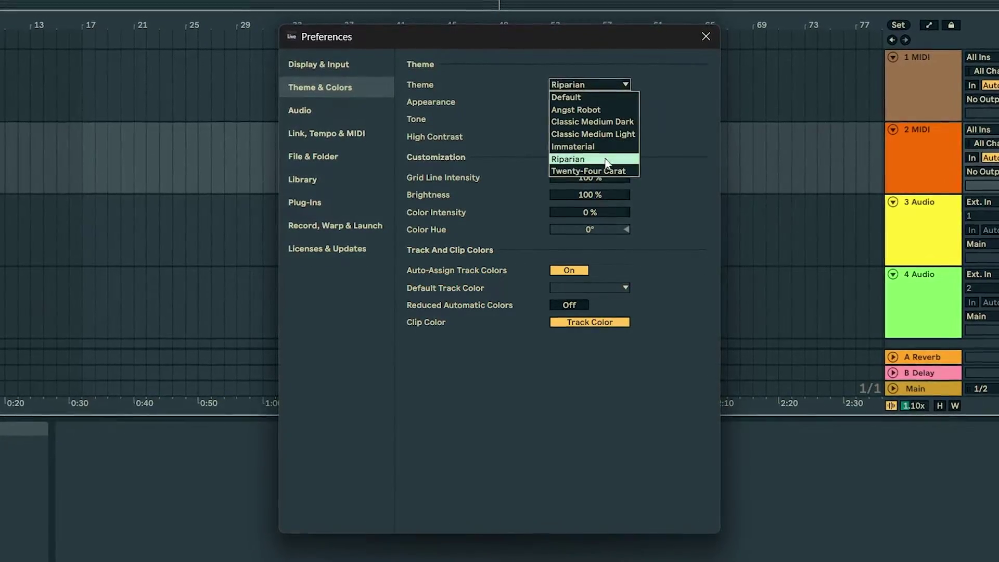
pyautogui.click(604, 171)
pyautogui.click(608, 85)
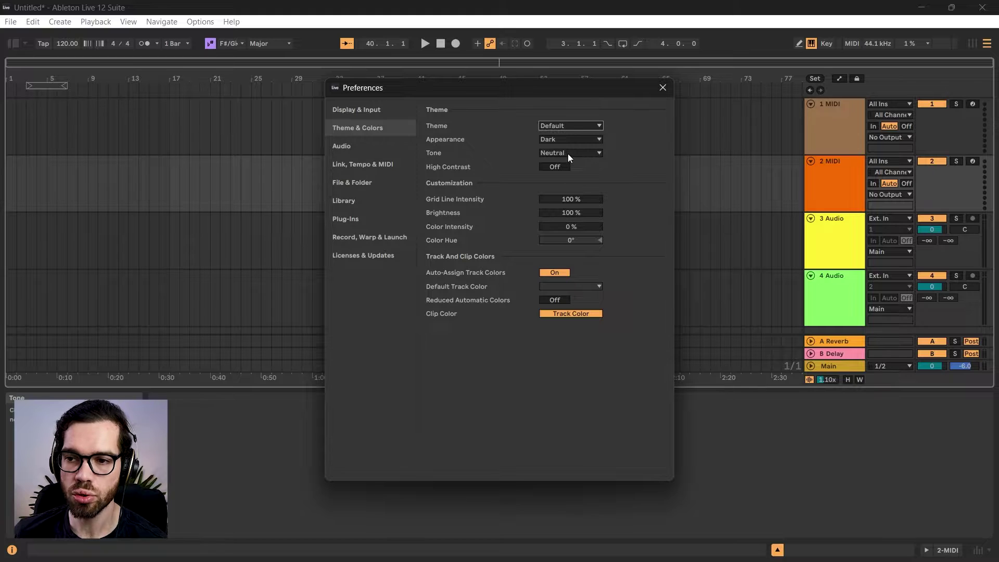
# Try the Cool and Warm tones, restore the Neutral tone and close the preferences.
pyautogui.click(567, 154)
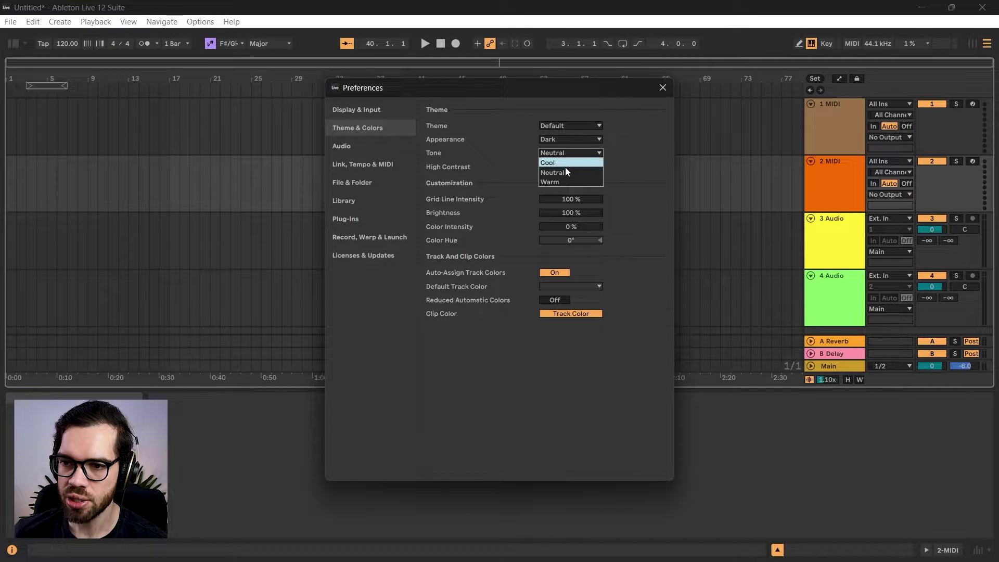
pyautogui.click(564, 167)
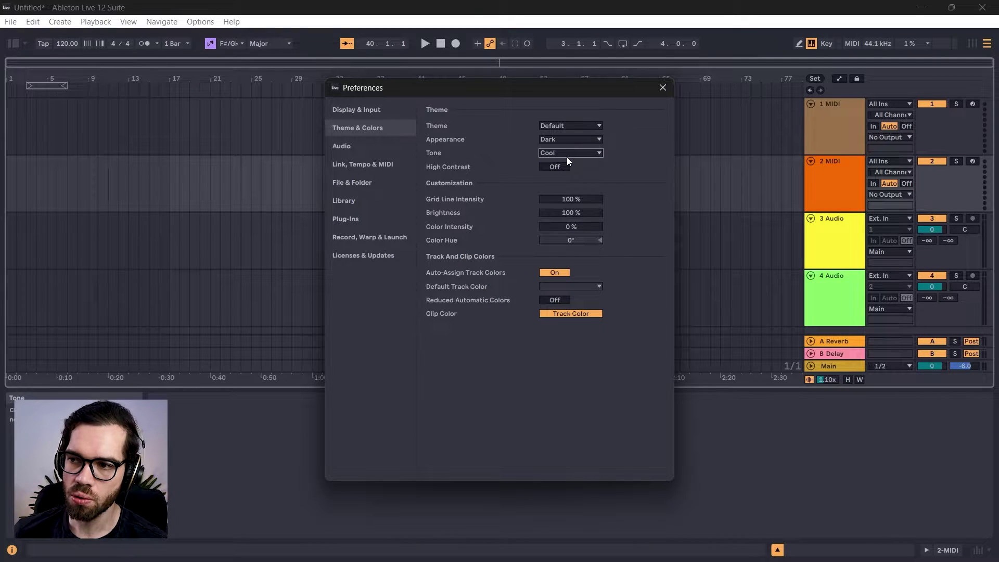
pyautogui.click(567, 157)
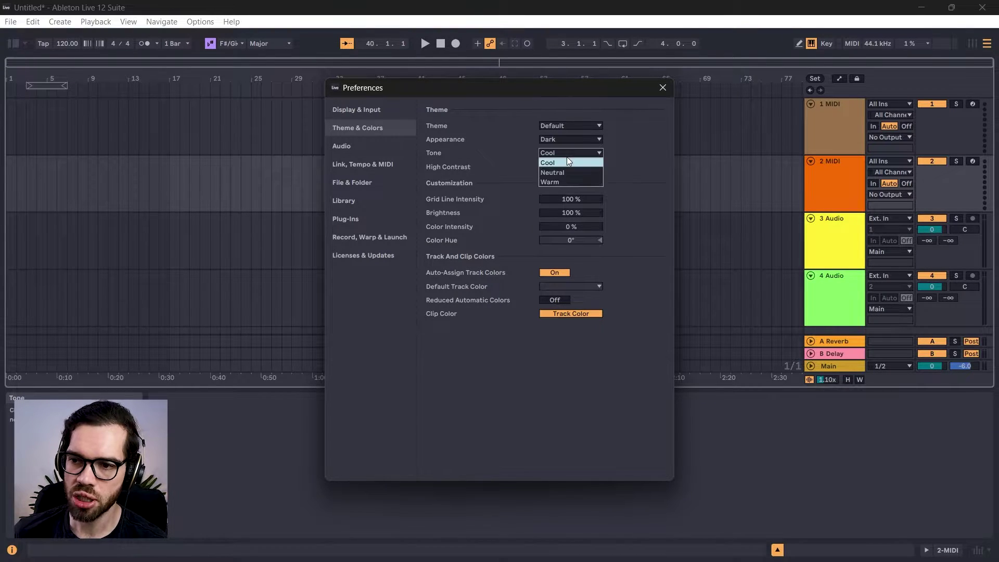
pyautogui.click(568, 179)
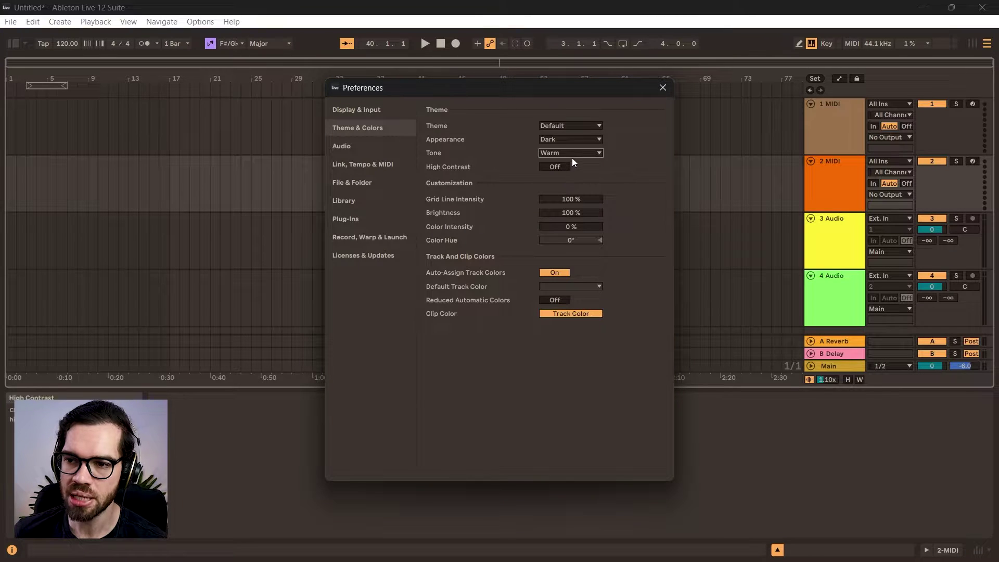
pyautogui.click(572, 153)
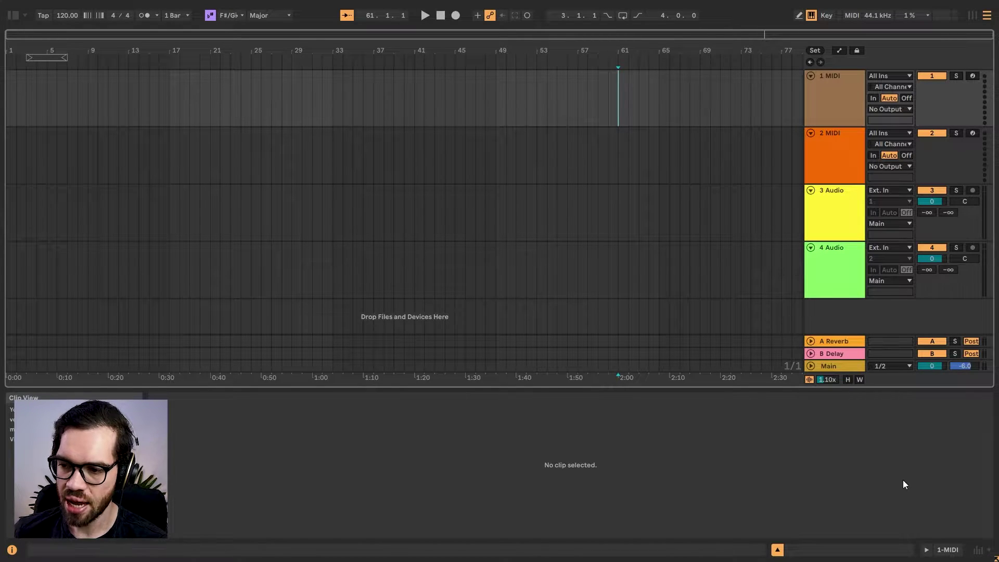
# Show the mixer below the arrangement and select bars 29 to 45 on the 1 MIDI track.
pyautogui.click(977, 553)
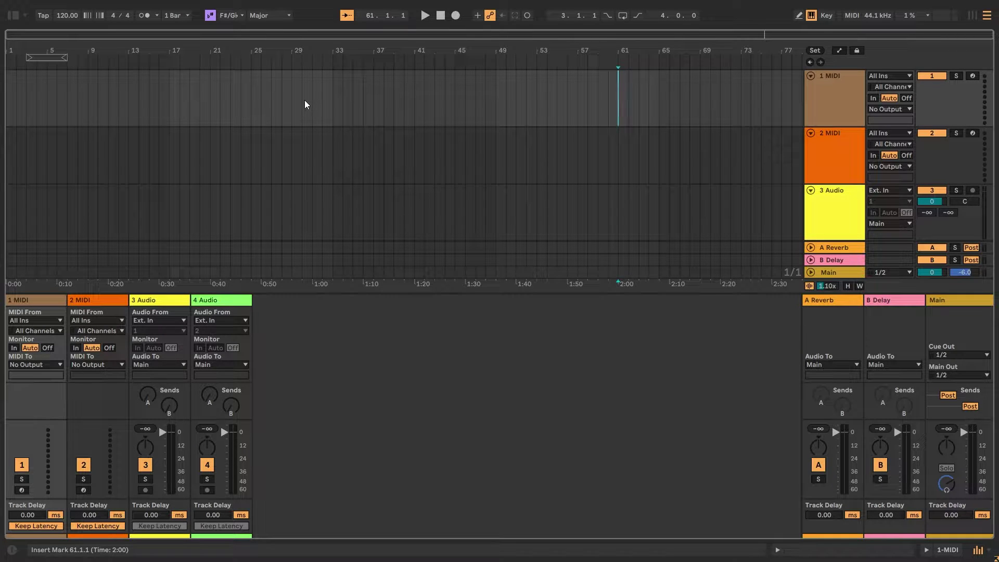
pyautogui.moveTo(290, 97); pyautogui.dragTo(457, 85)
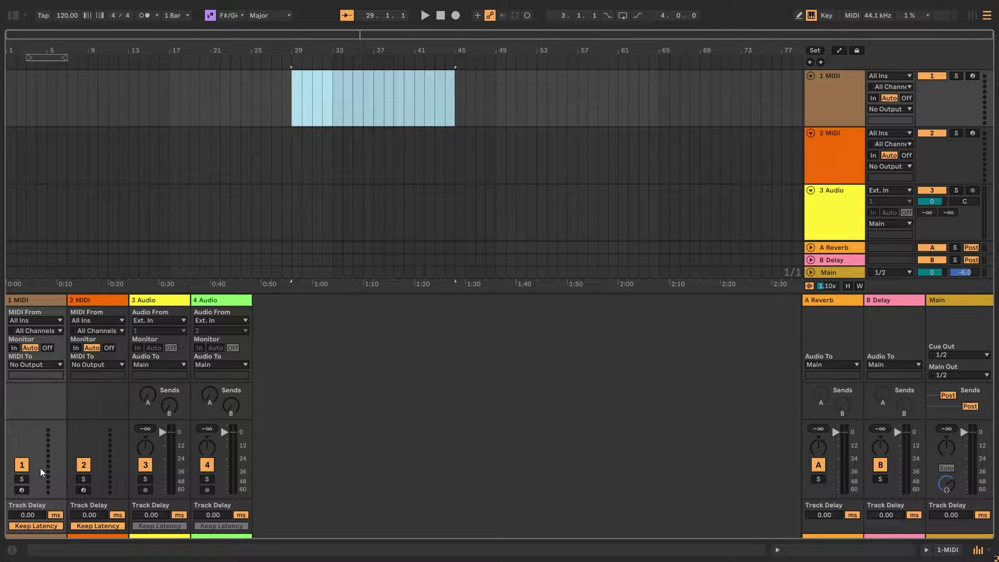
pyautogui.click(160, 456)
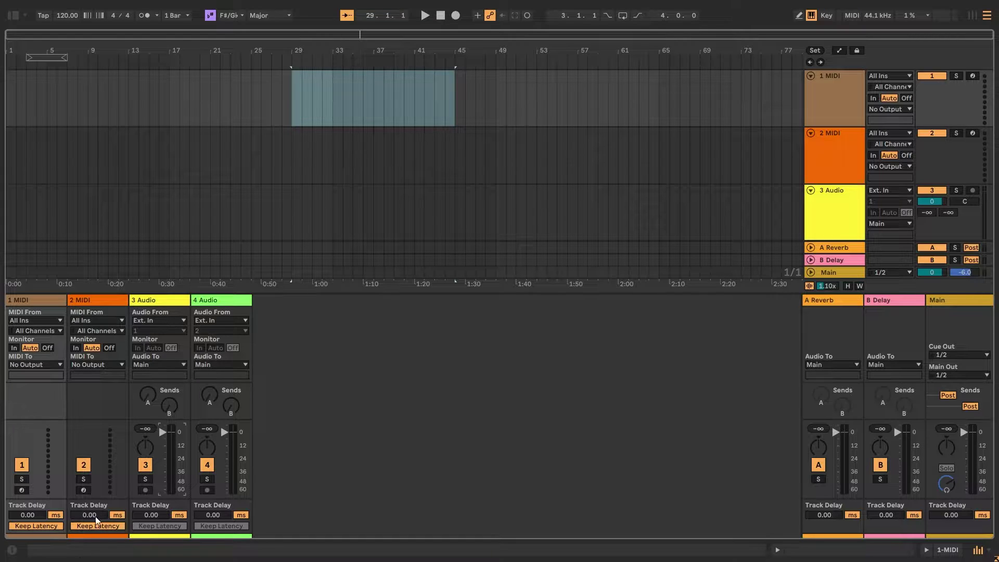
# Hide the mixer's Track Options section and show it again.
pyautogui.click(987, 552)
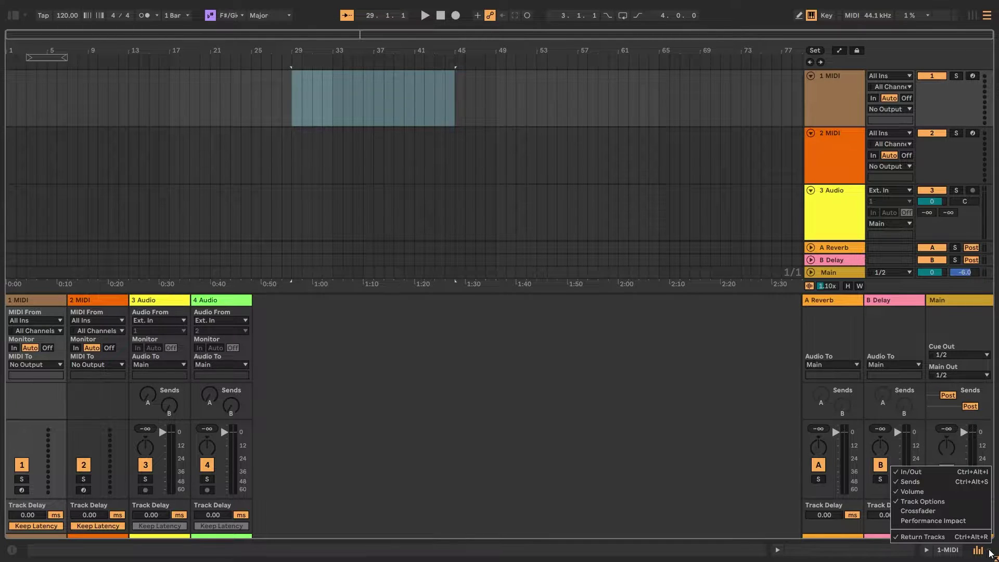
pyautogui.click(922, 501)
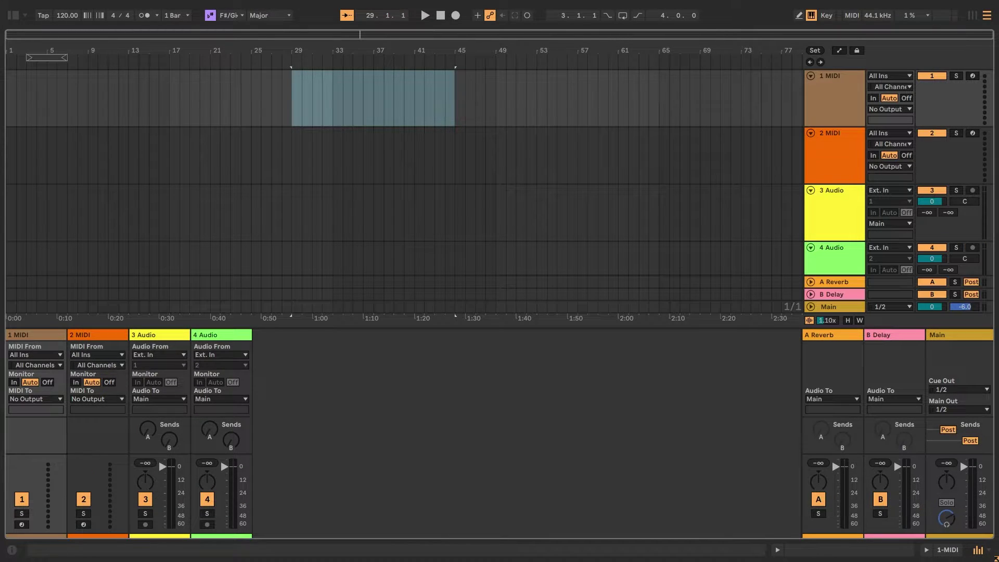
pyautogui.click(988, 550)
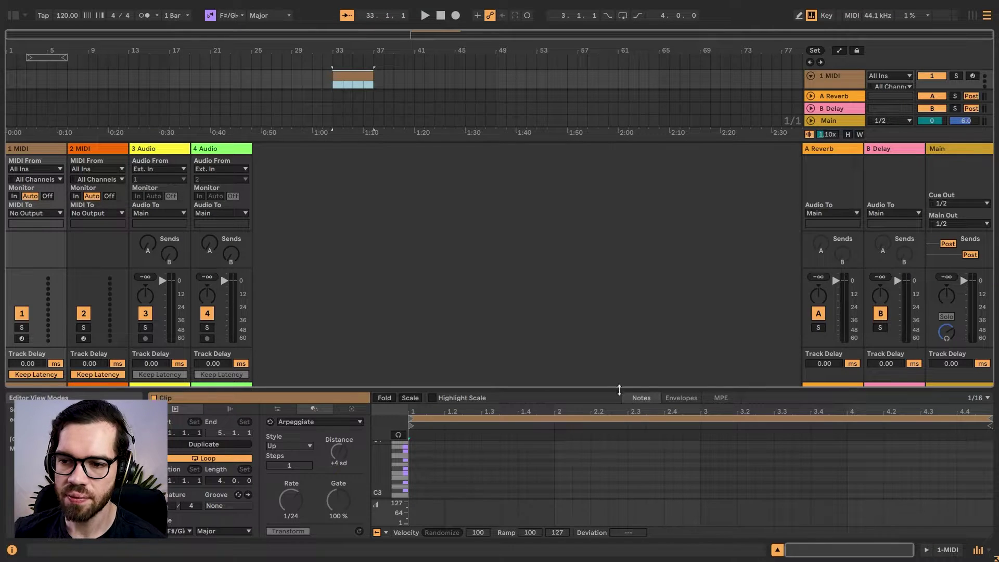
# Enlarge the clip view below the mixer and shrink it back to its previous height.
pyautogui.moveTo(620, 386); pyautogui.dragTo(622, 290)
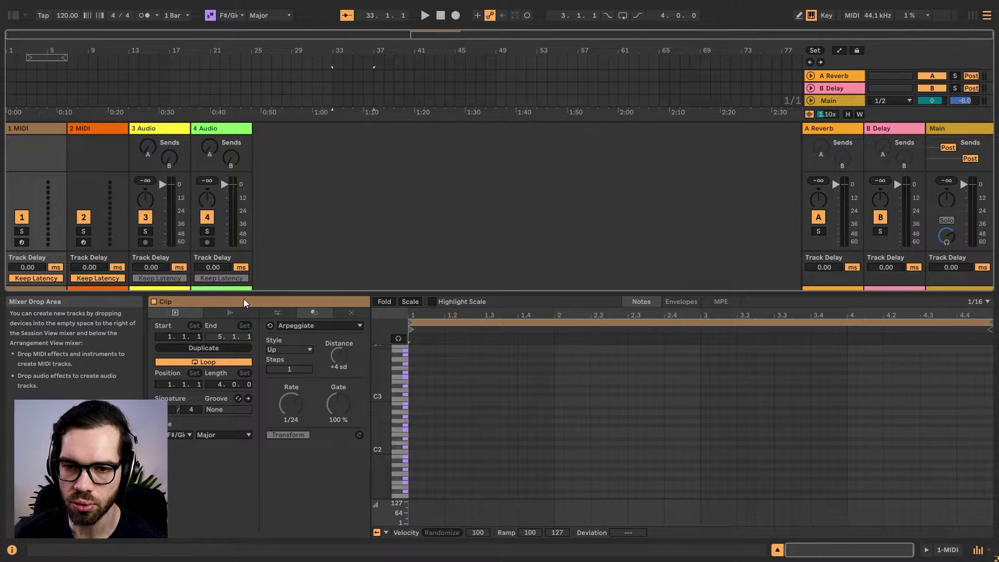
pyautogui.moveTo(245, 295); pyautogui.dragTo(258, 403)
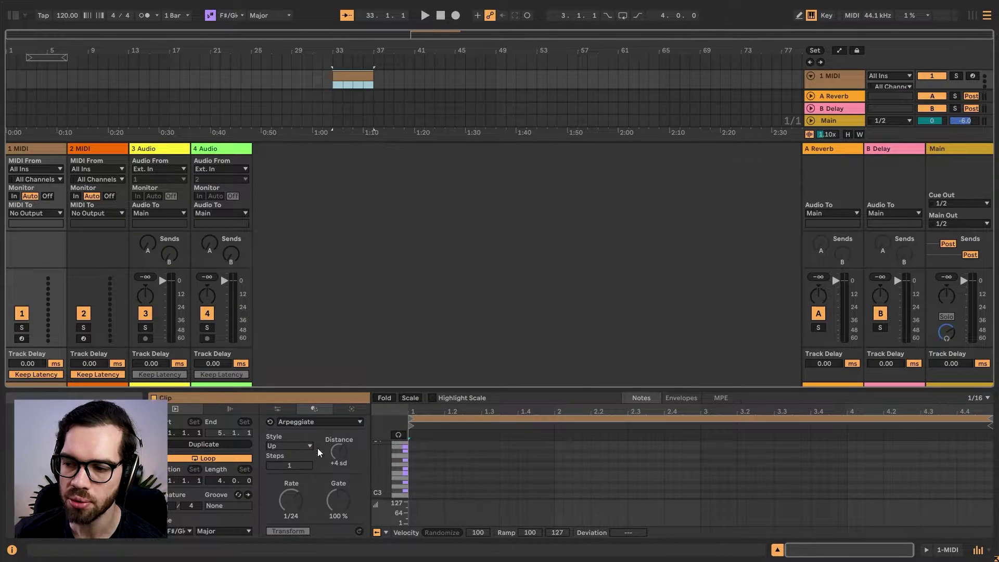
# Hide the mixer and show the 1 MIDI track's device view together with the clip view.
pyautogui.hotkey('ctrl', 'alt', 'm')
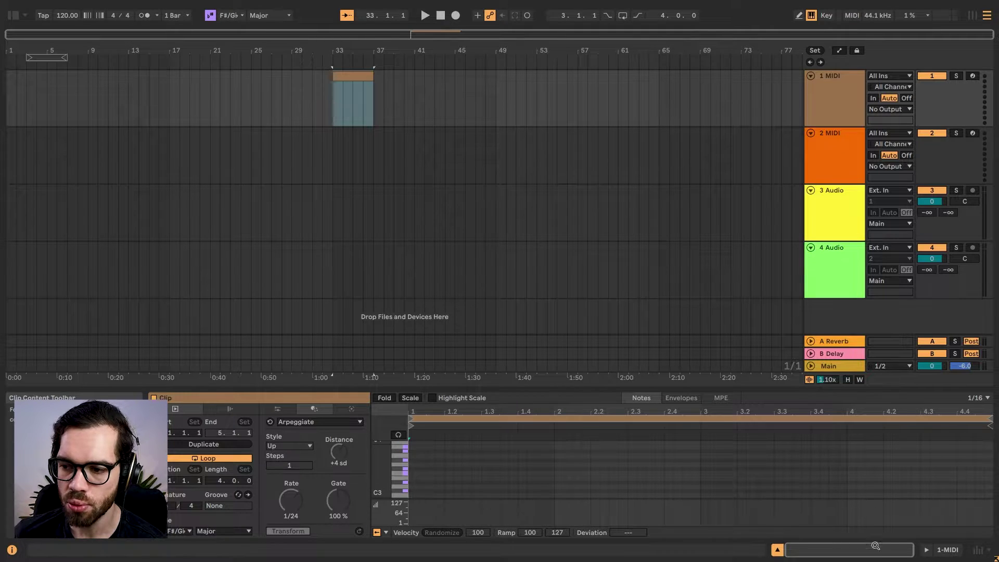
pyautogui.click(925, 550)
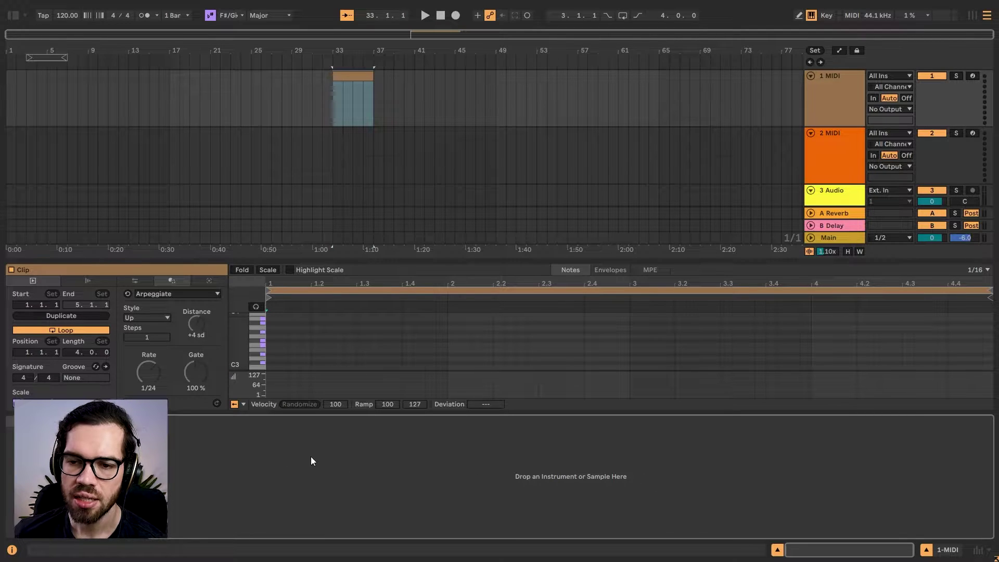
pyautogui.hotkey('shift', '?')
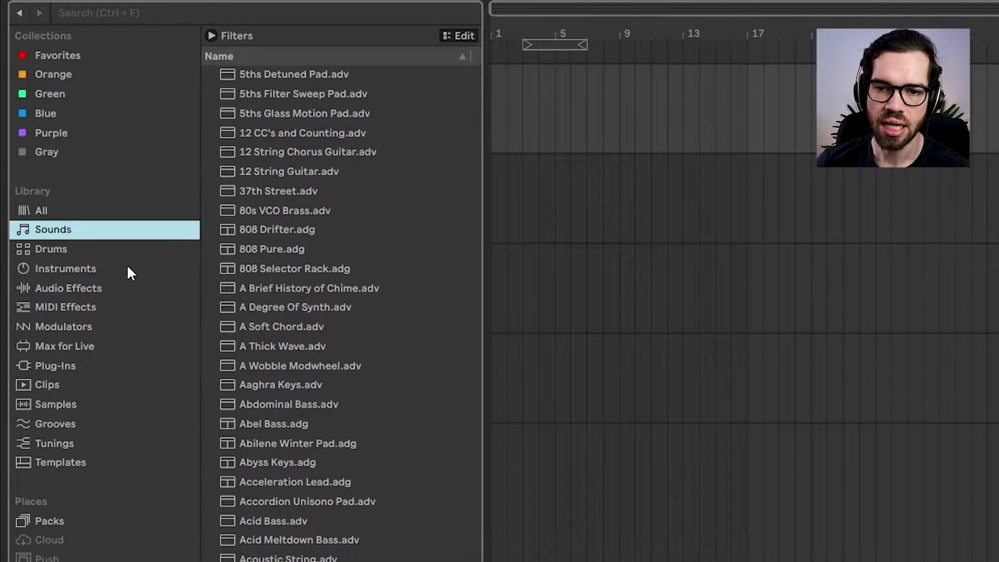
# Browse the Drums library, filter it by Loop and switch the type filter to One Shot.
pyautogui.click(82, 248)
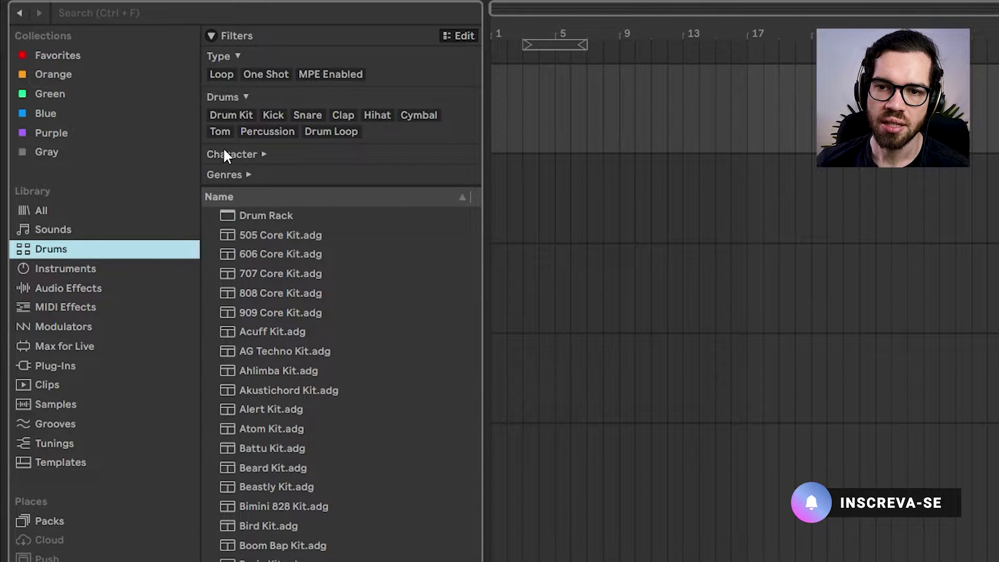
pyautogui.click(223, 75)
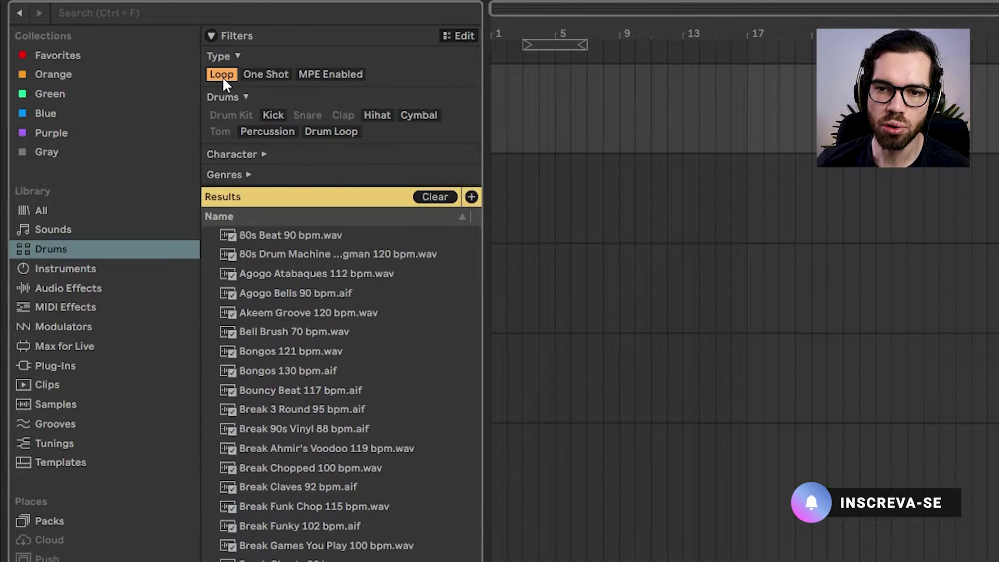
pyautogui.click(251, 77)
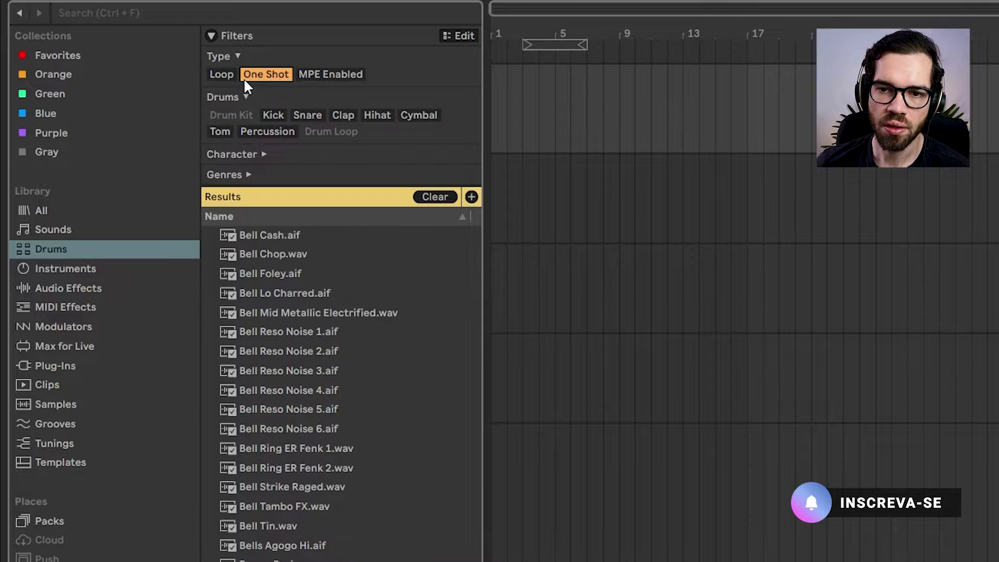
# Preview the one-shot samples Bell Cash.aif, Bell Chop.wav and Bell Foley.aif.
pyautogui.click(270, 235)
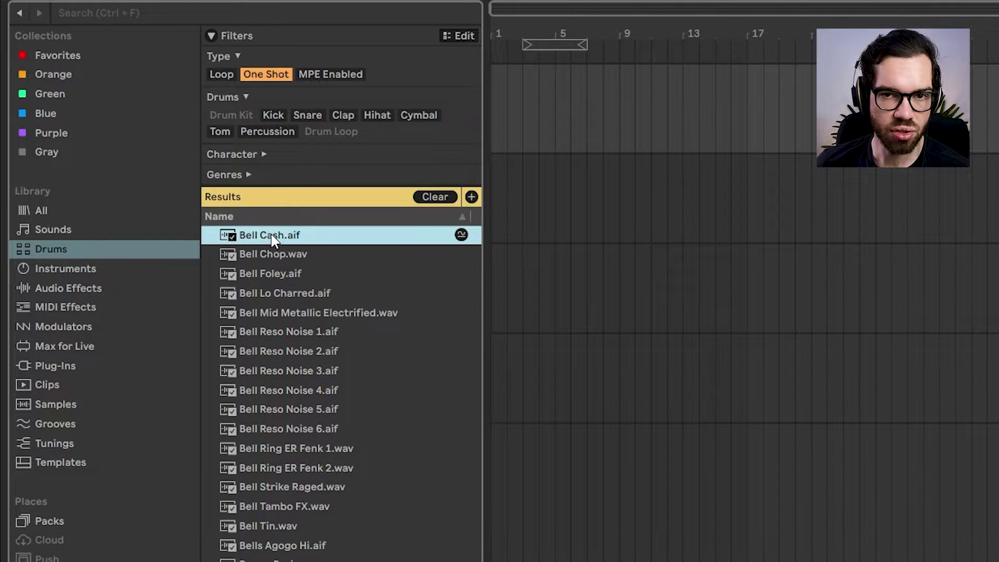
pyautogui.click(283, 255)
pyautogui.click(279, 275)
# Alternate the drum type filter between Loop and One Shot to compare them, ending on One Shot.
pyautogui.click(221, 74)
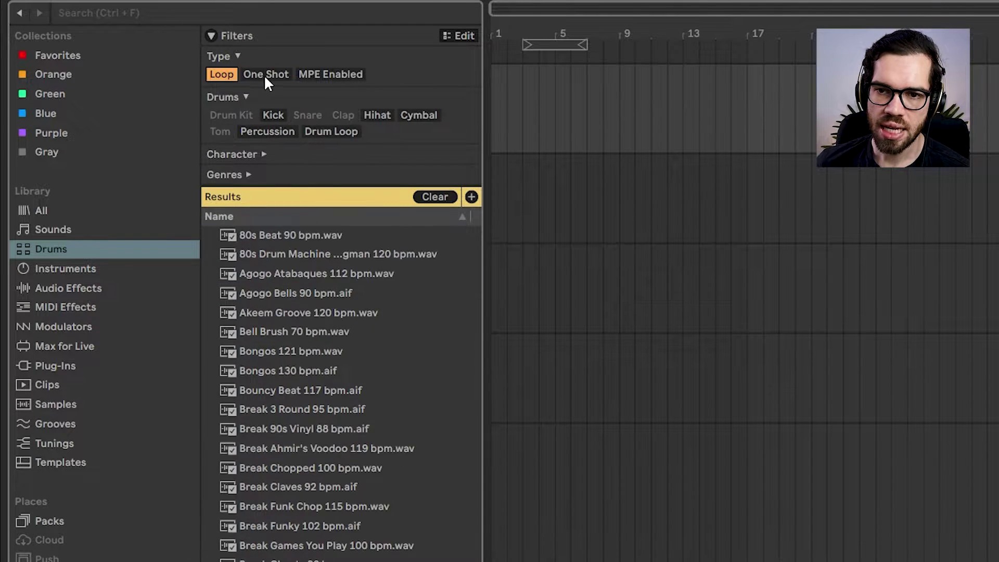
pyautogui.click(264, 74)
pyautogui.click(221, 74)
pyautogui.click(251, 76)
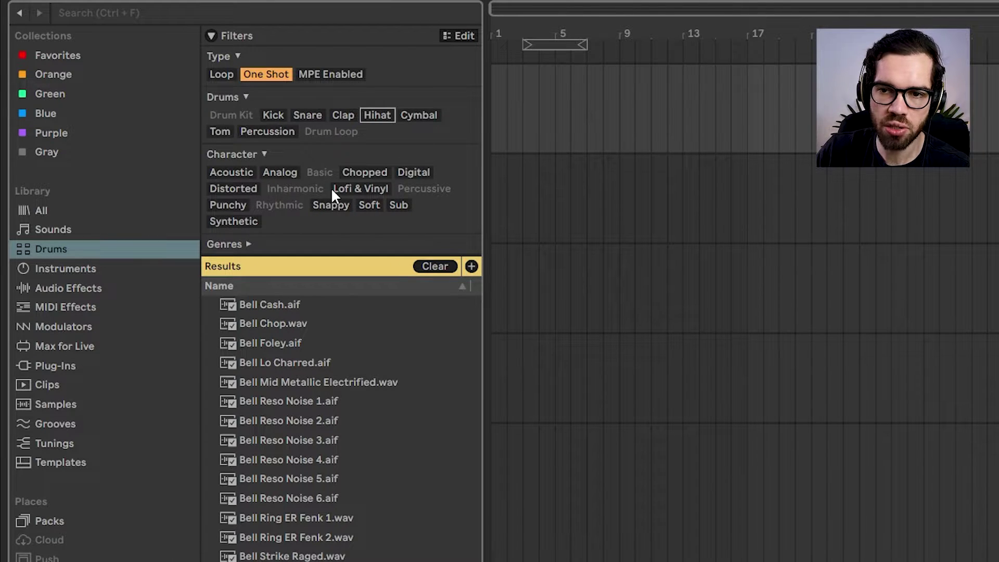
# Expand the Genres filter group in the Drums browser to look over the genre tags.
pyautogui.click(248, 243)
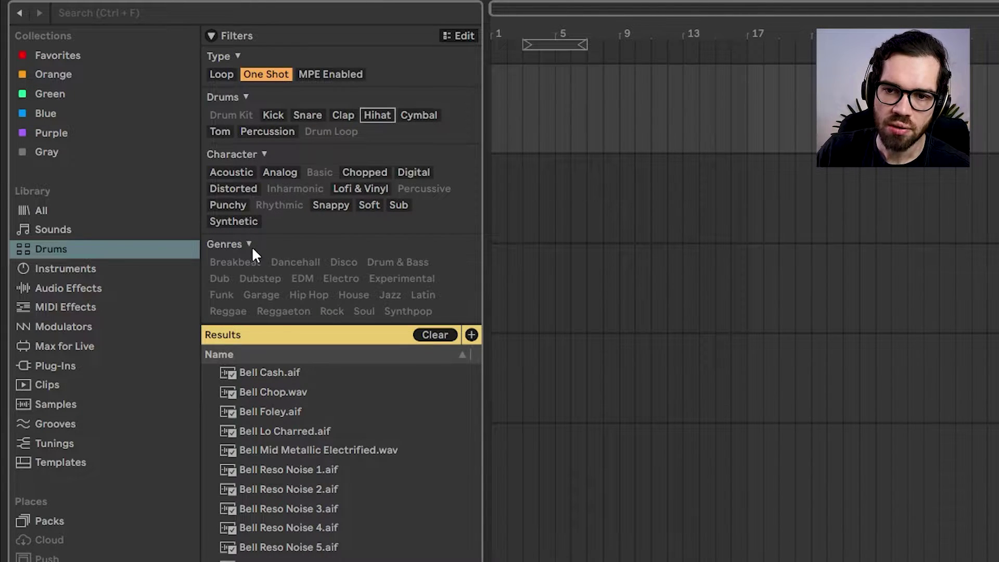
pyautogui.click(240, 260)
pyautogui.click(251, 264)
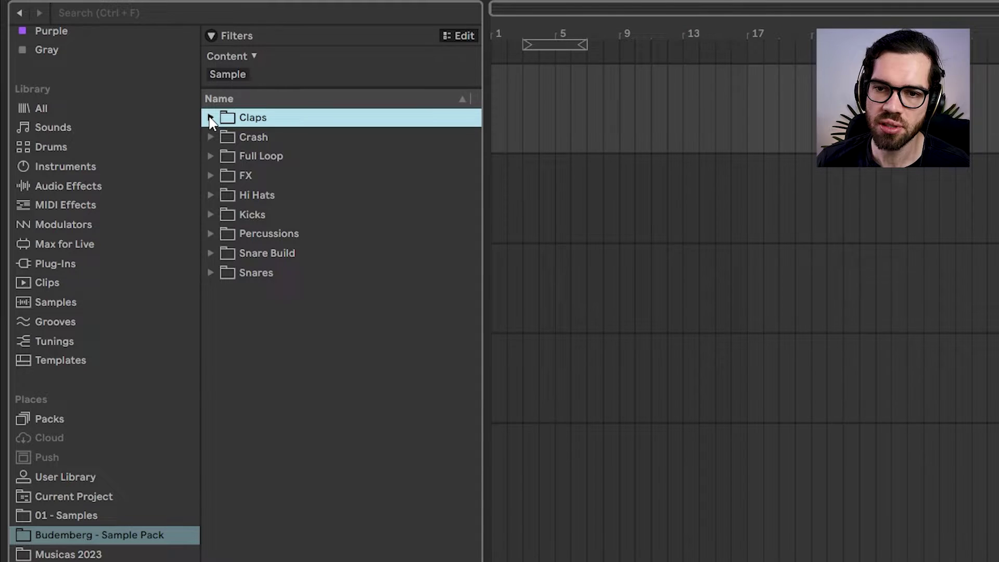
# Tag Clap 1.wav through Clap 11.wav in the sample pack's Claps folder as One Shot, Clap, Techno and Tech House.
pyautogui.click(211, 117)
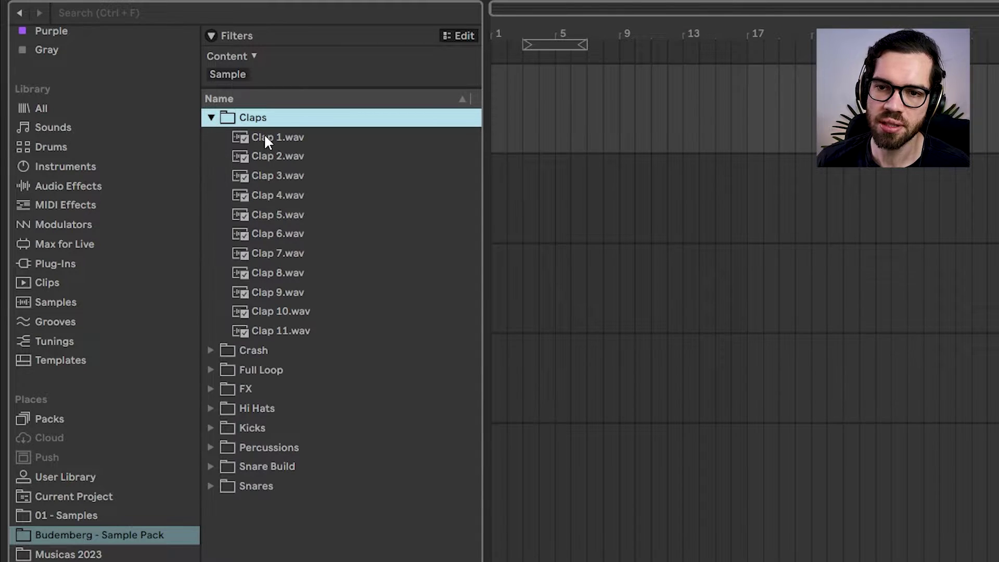
pyautogui.click(266, 137)
pyautogui.keyDown('shift'); pyautogui.click(300, 329); pyautogui.keyUp('shift')
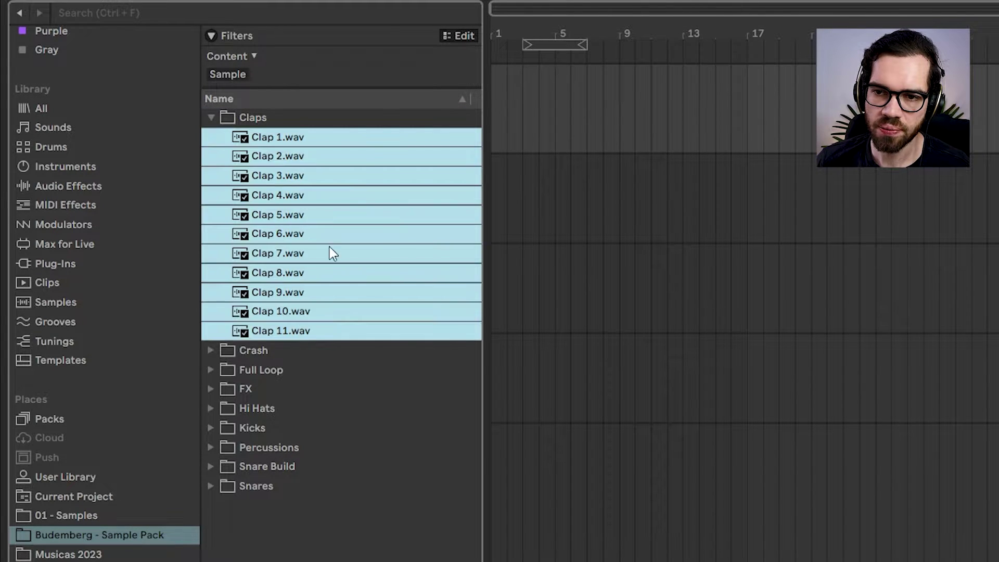
pyautogui.click(451, 38)
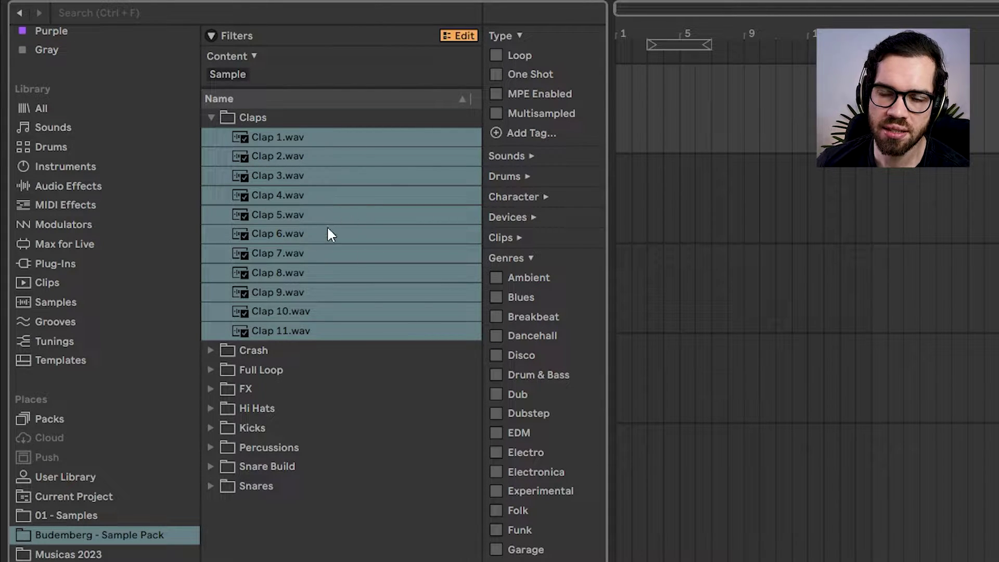
pyautogui.click(513, 74)
pyautogui.scroll(-5, 509, 312)
pyautogui.click(496, 537)
pyautogui.scroll(3, 557, 385)
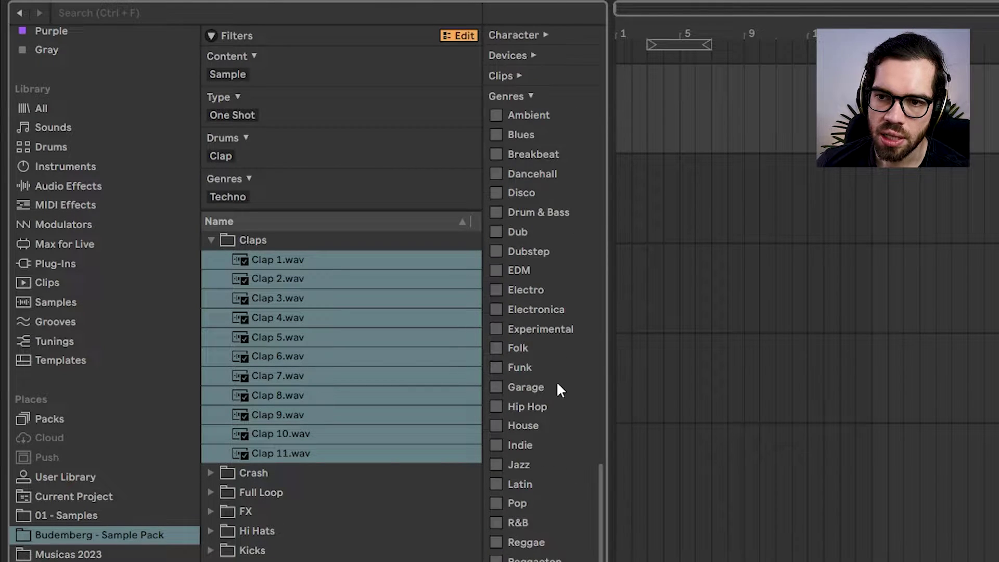
pyautogui.scroll(-3, 557, 385)
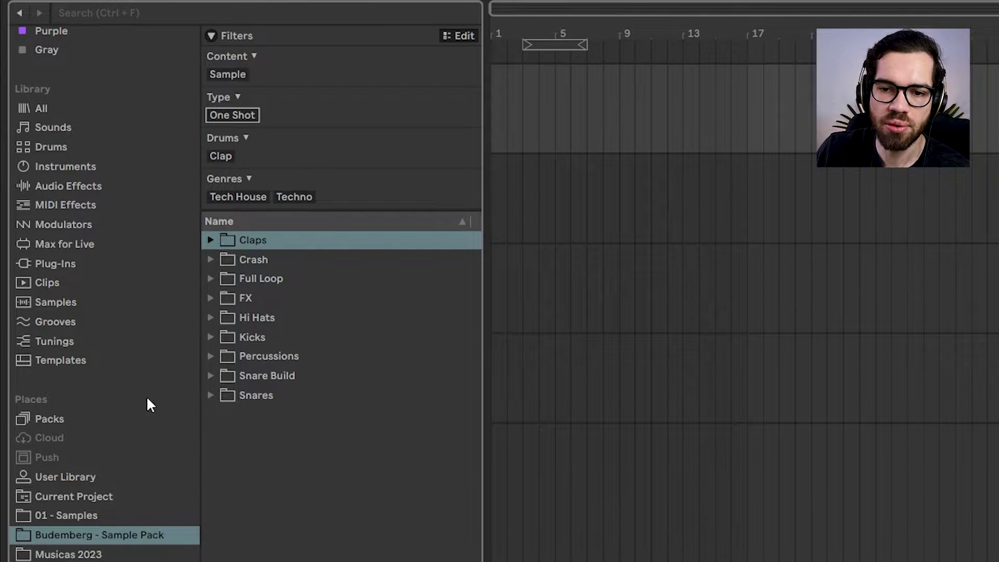
# Reopen the tagged Claps folder and search the library for sounds similar to Clap 1.wav.
pyautogui.click(211, 240)
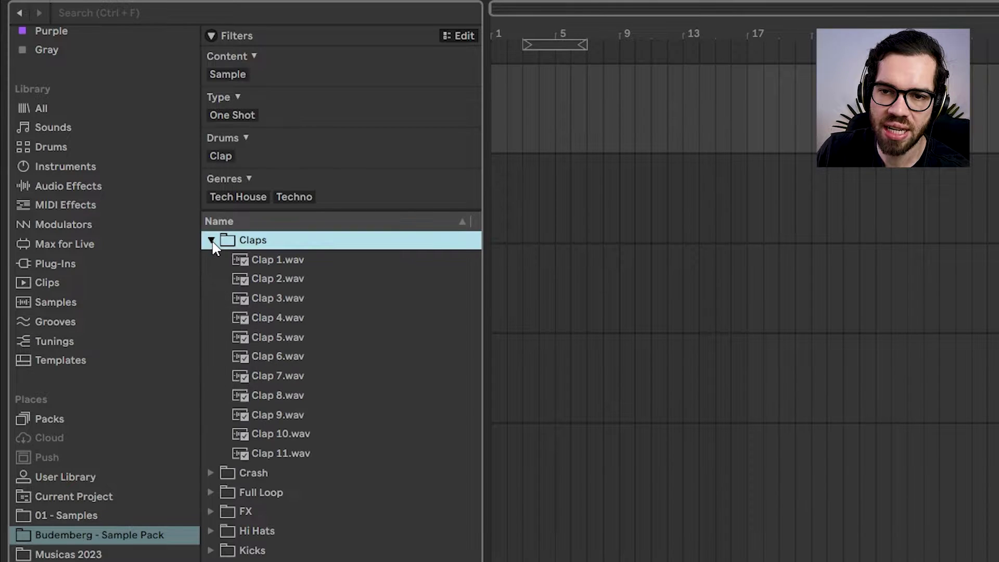
pyautogui.click(306, 262)
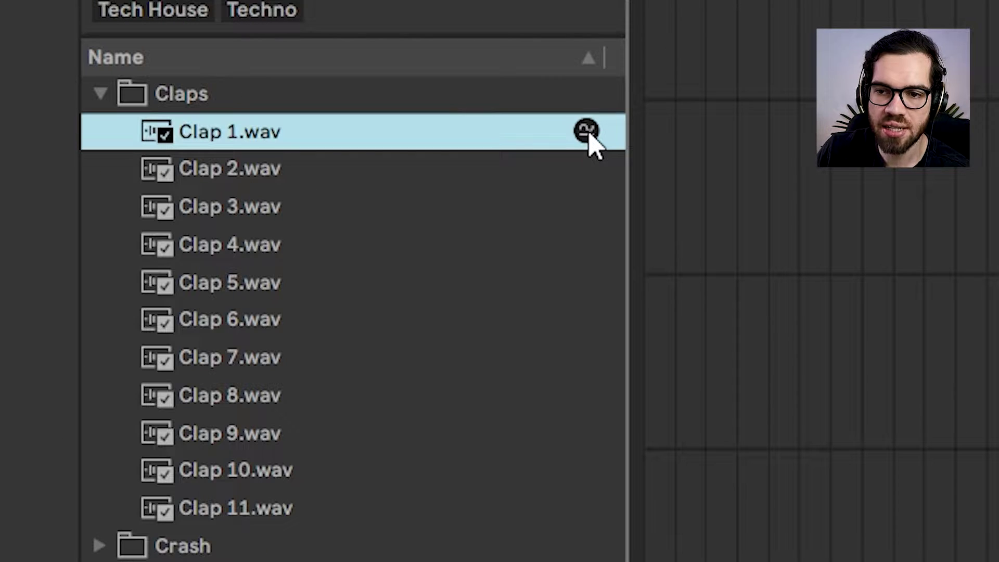
pyautogui.click(587, 130)
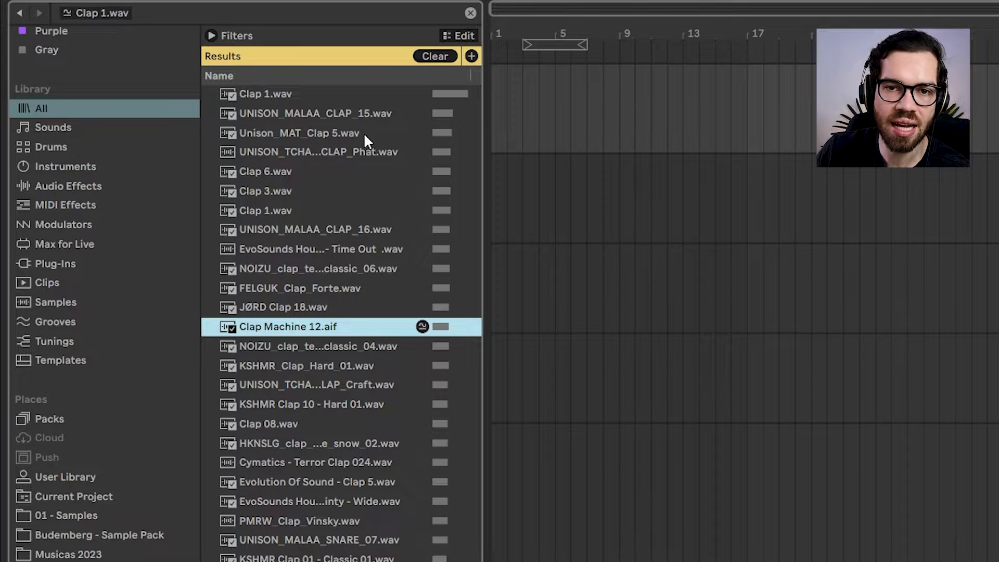
# Audition the similar clap samples one after another in the results list.
pyautogui.press('Down')
pyautogui.press('Down')
pyautogui.press('Down')
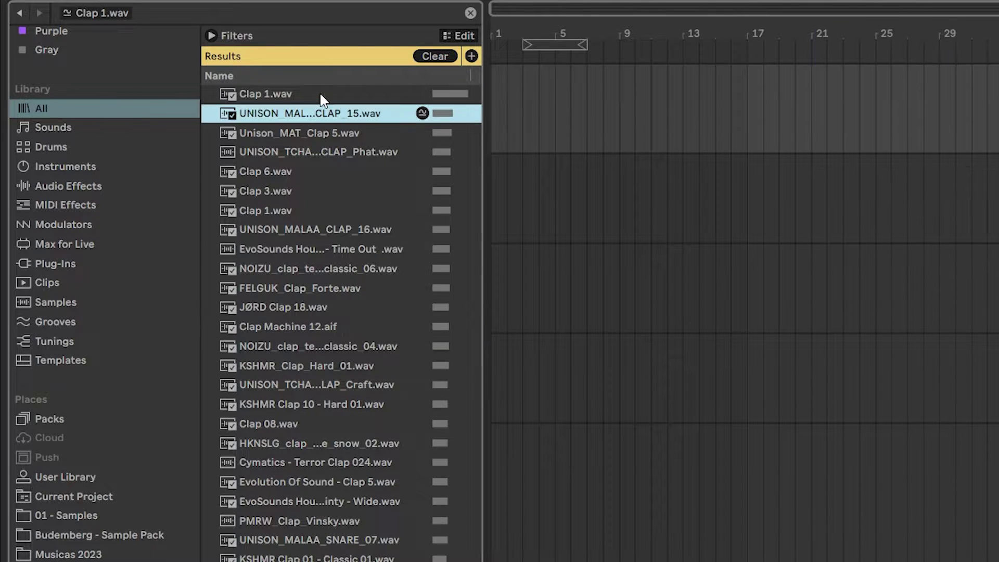
pyautogui.press('Down')
pyautogui.press('Down')
pyautogui.press('Down')
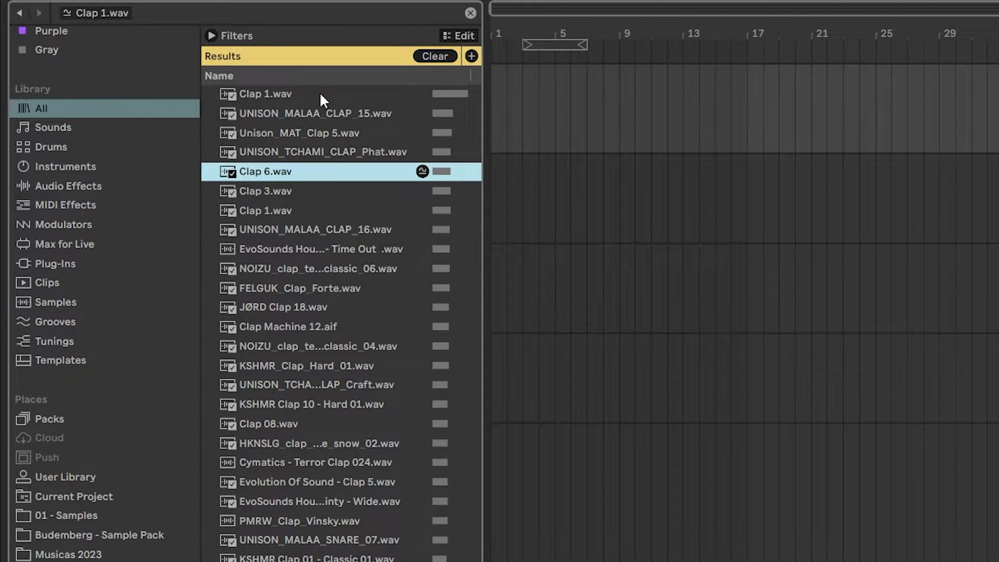
pyautogui.press('Down')
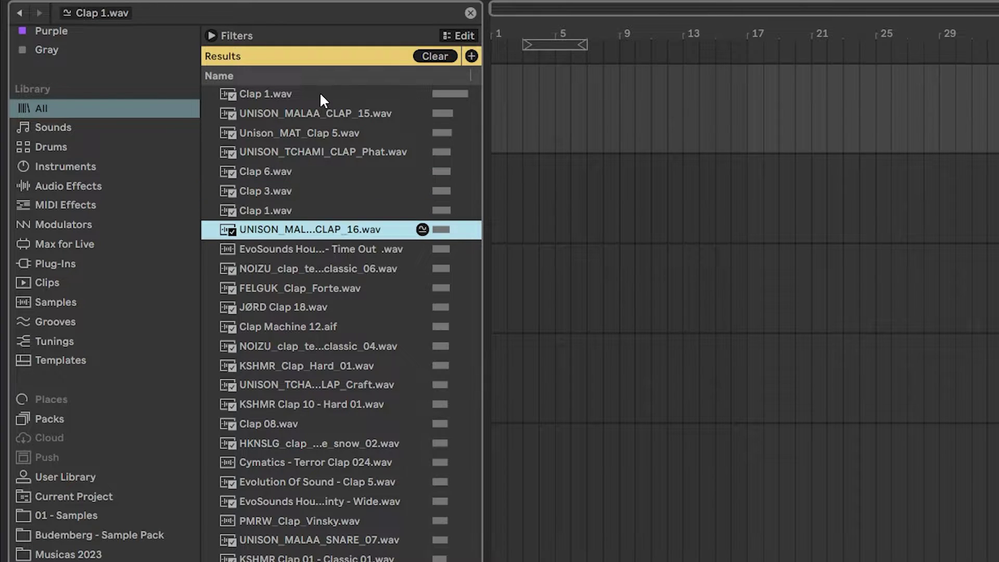
pyautogui.press('Up')
pyautogui.press('Up')
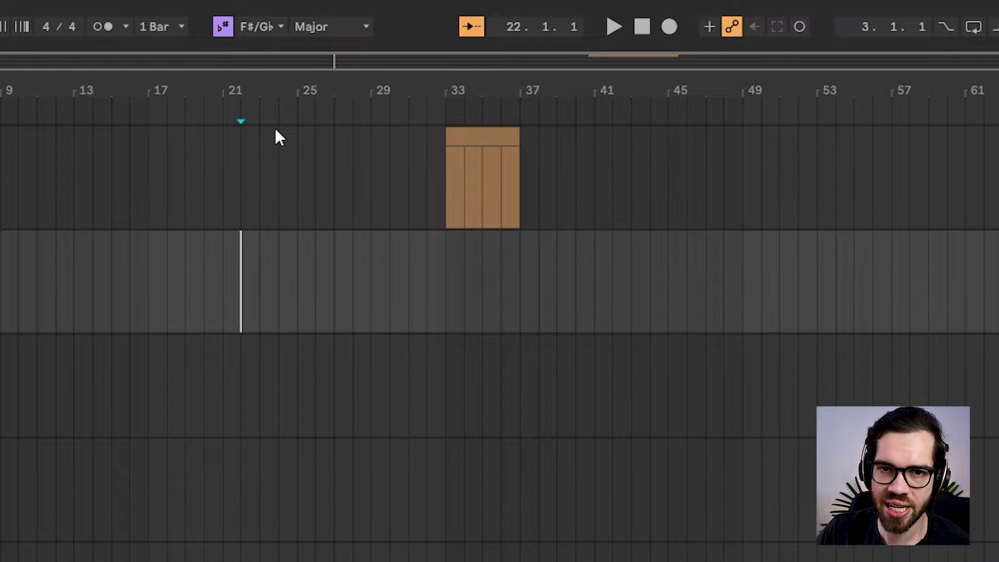
# Set the project scale to E Minor and open the MIDI clip at bar 33 for editing.
pyautogui.click(221, 30)
pyautogui.click(221, 30)
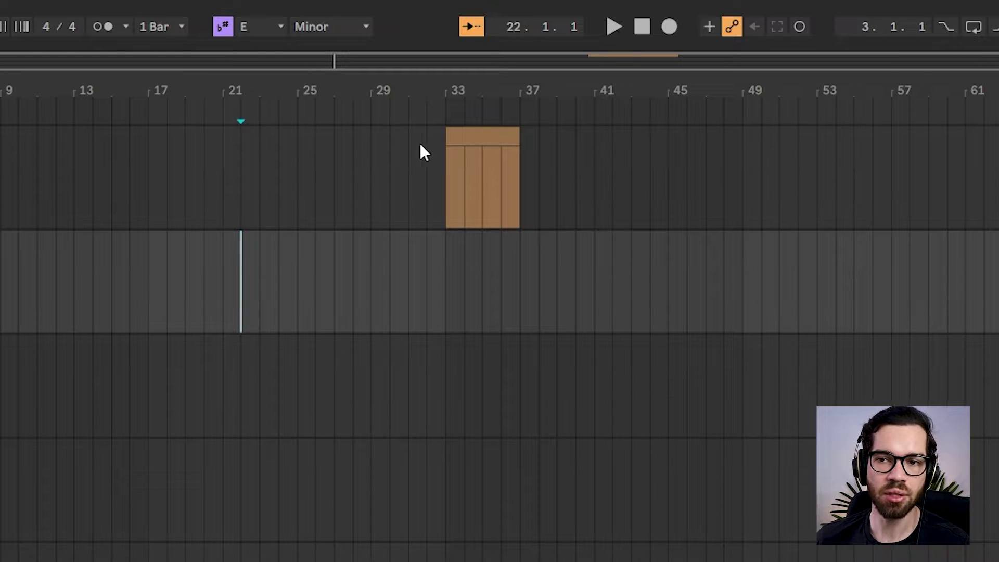
pyautogui.click(454, 138)
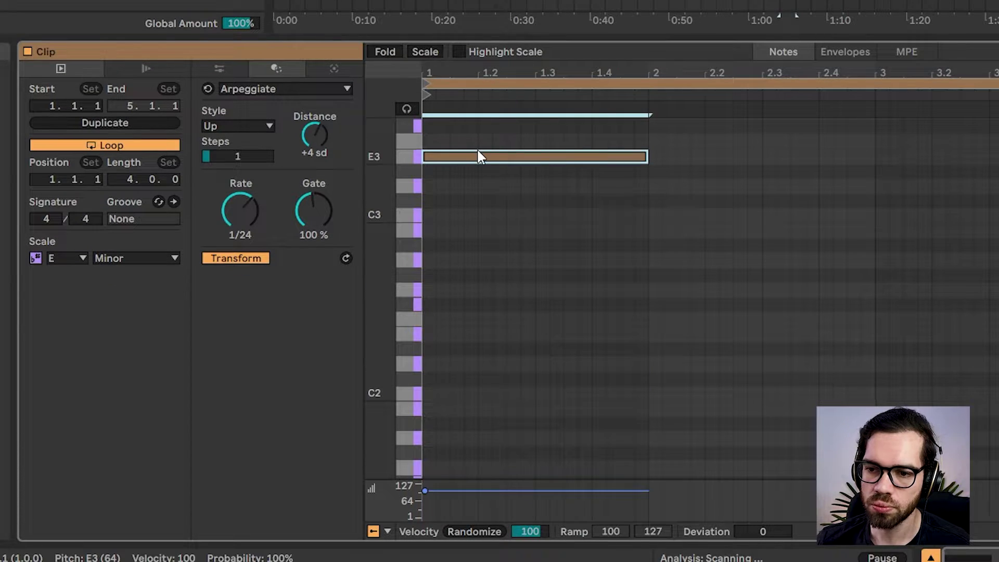
# Add one-bar notes F3, D3 and C#3 after the clip's E3 note and play the melody.
pyautogui.moveTo(479, 156); pyautogui.dragTo(998, 204)
pyautogui.press('space')
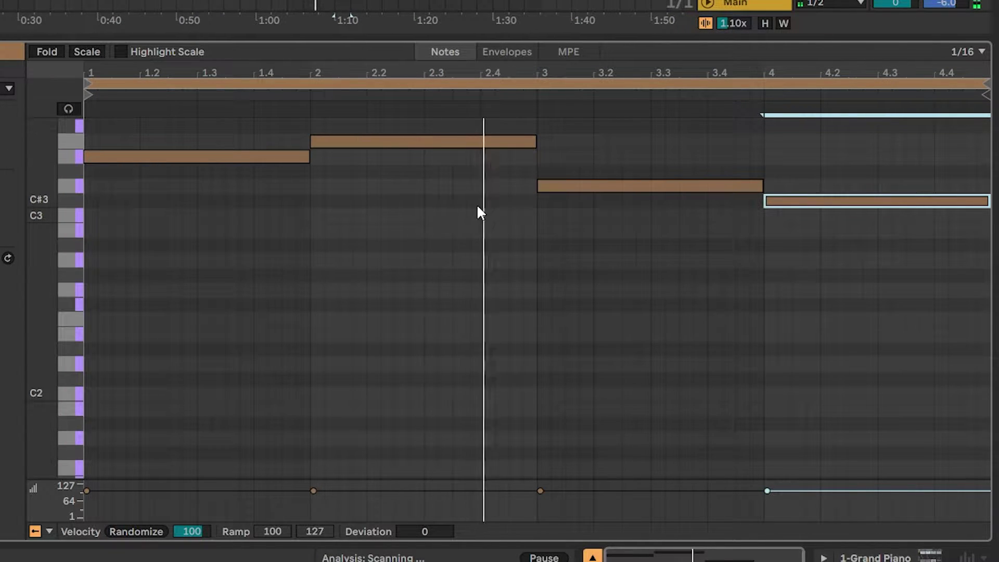
pyautogui.click(597, 268)
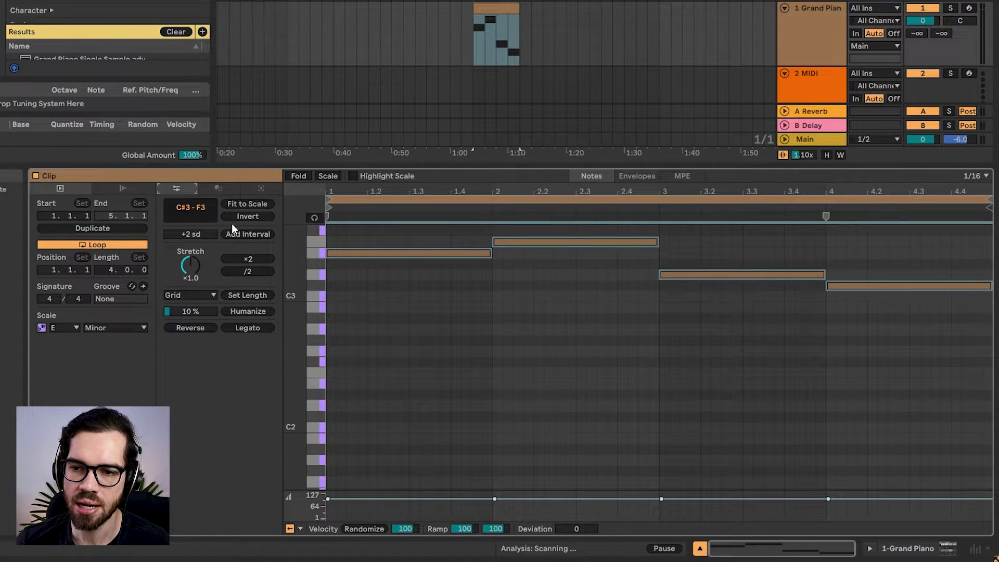
# Fit the four selected notes to the E Minor scale and play the clip to hear the correction.
pyautogui.click(254, 204)
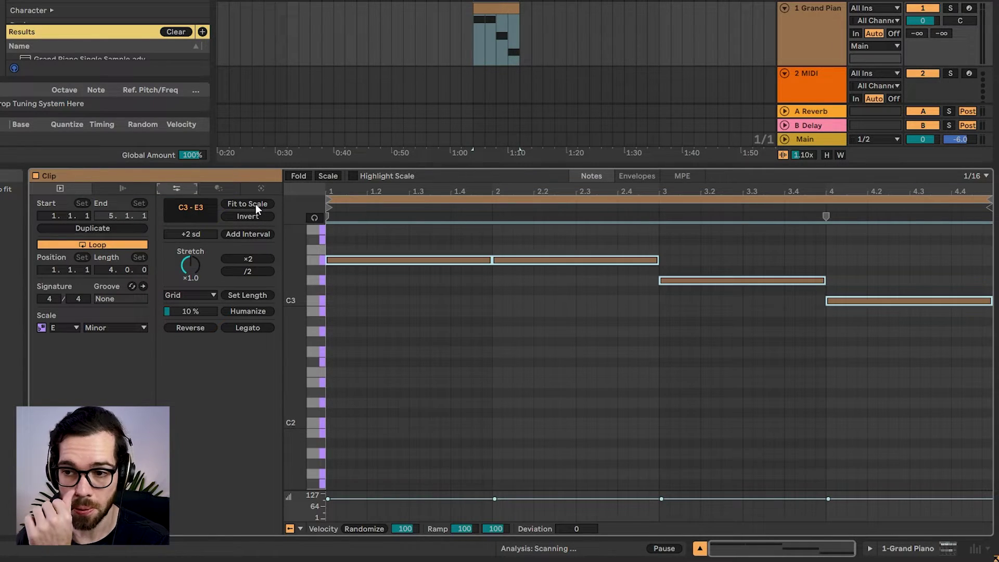
pyautogui.click(540, 347)
pyautogui.press('space')
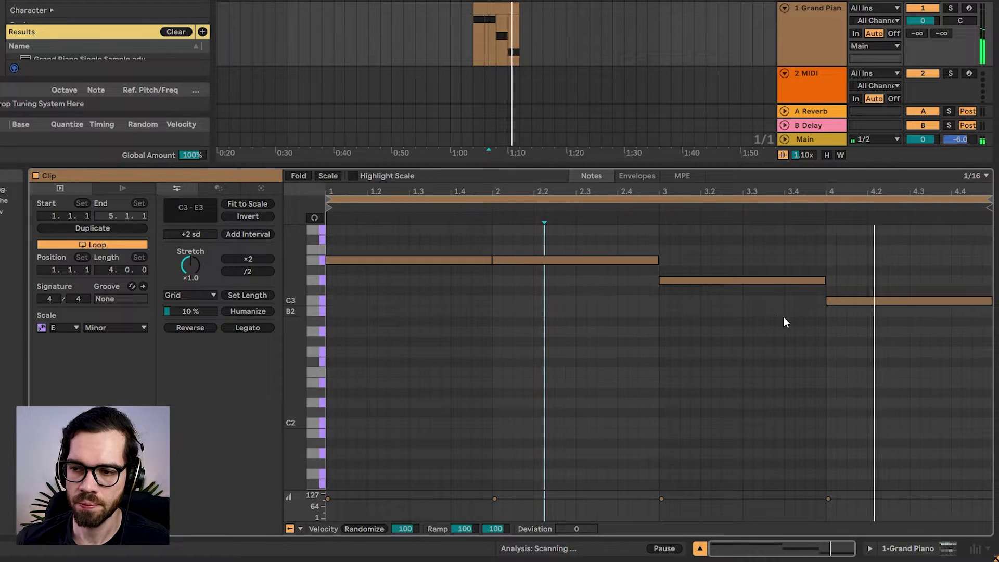
pyautogui.press('space')
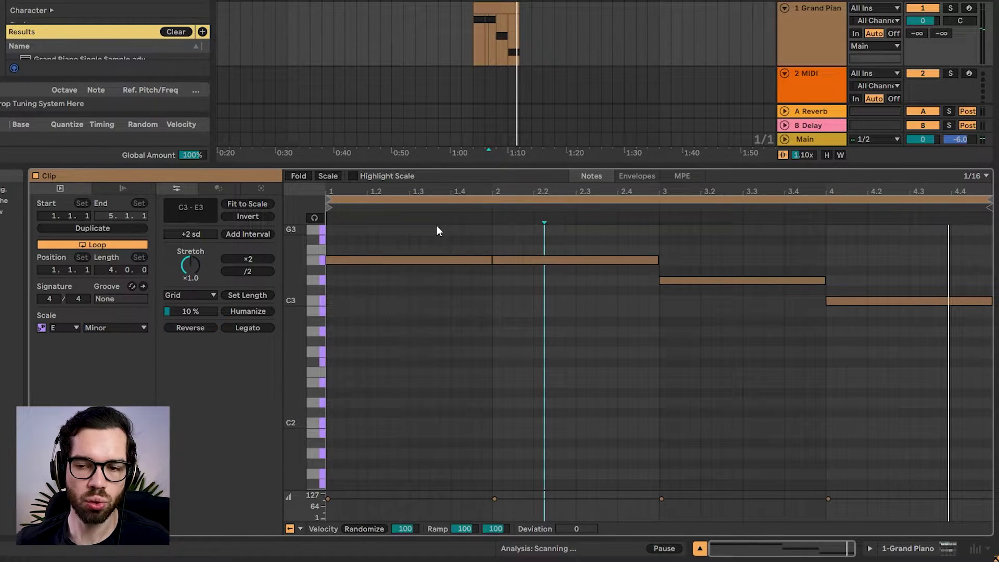
# Limit the note editor's rows to the notes of the E Minor scale.
pyautogui.click(328, 176)
pyautogui.click(422, 388)
pyautogui.click(422, 291)
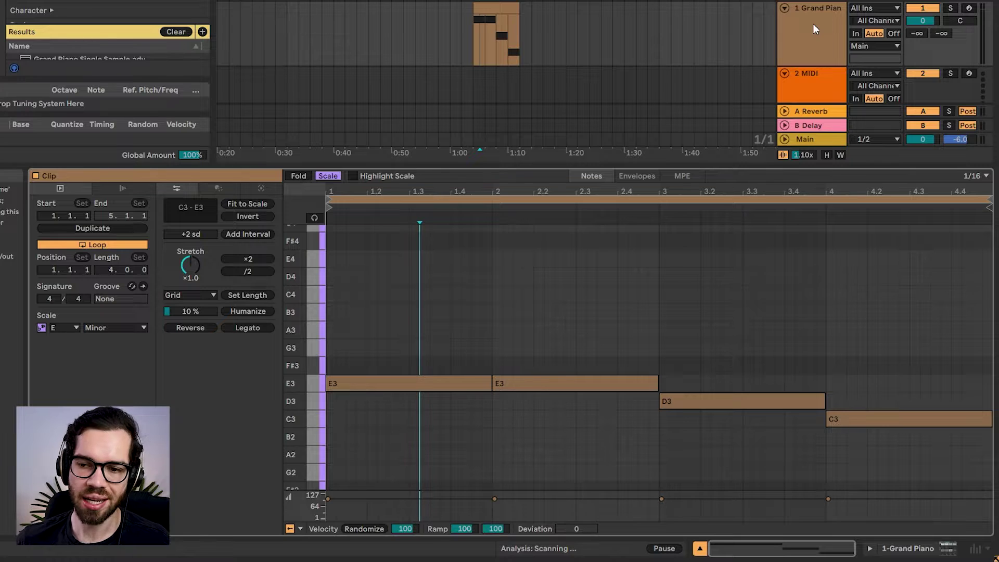
# Set the clip's fixed grid to 1/4, split the first bar's E3 note along it and play the result.
pyautogui.moveTo(462, 354); pyautogui.dragTo(408, 407)
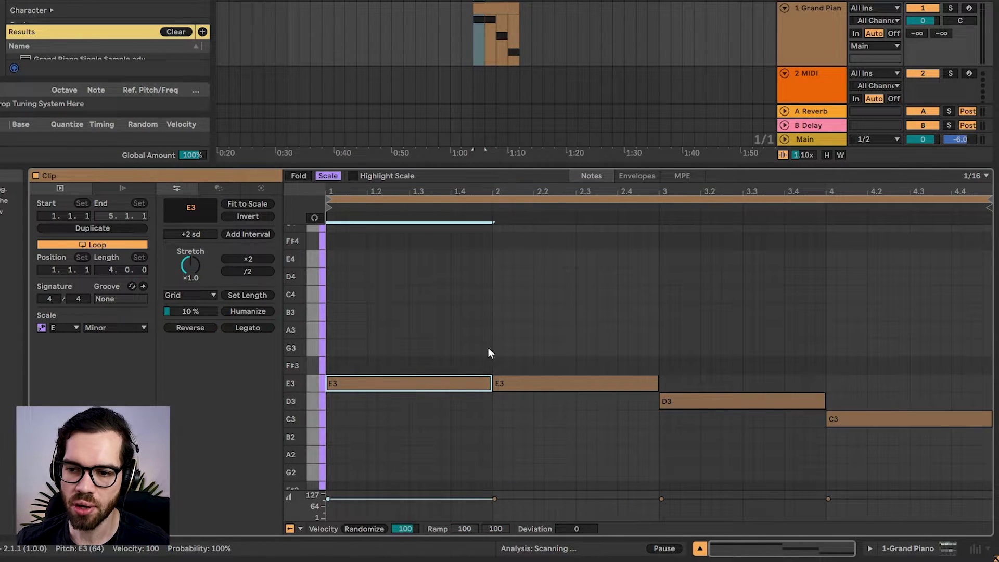
pyautogui.click(457, 341)
pyautogui.rightClick(452, 342)
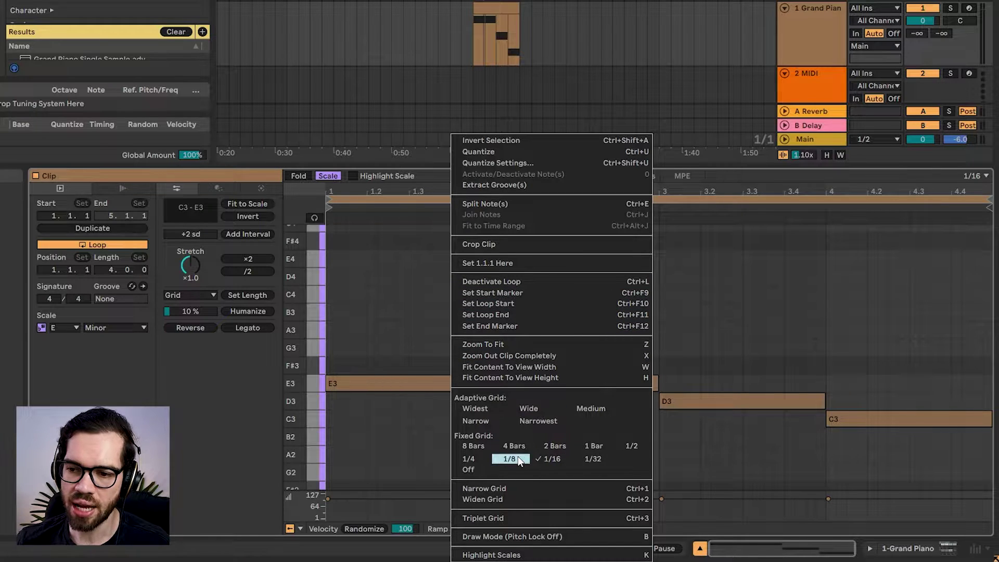
pyautogui.click(468, 459)
pyautogui.moveTo(439, 319); pyautogui.dragTo(411, 431)
pyautogui.hotkey('ctrl', 'e')
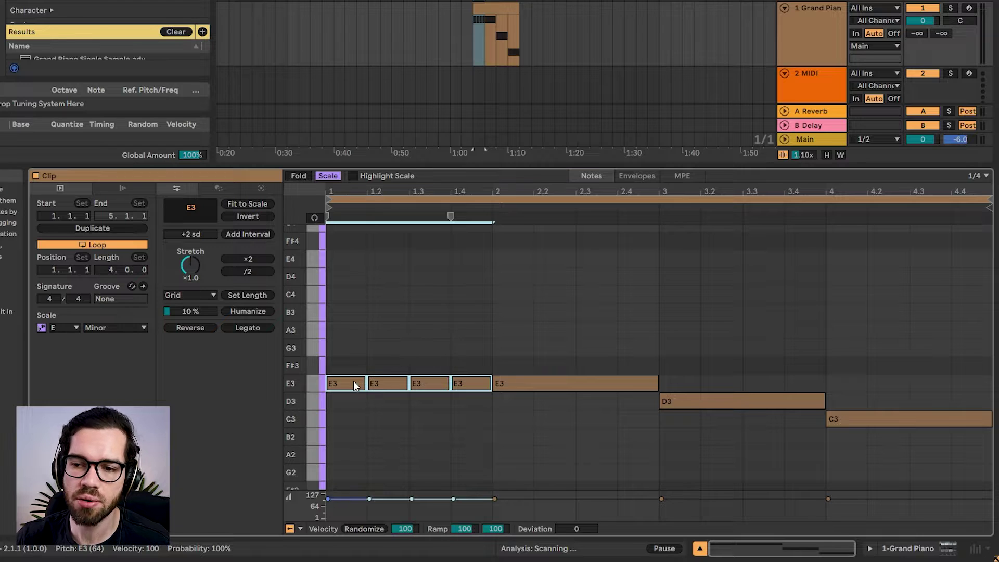
pyautogui.press('space')
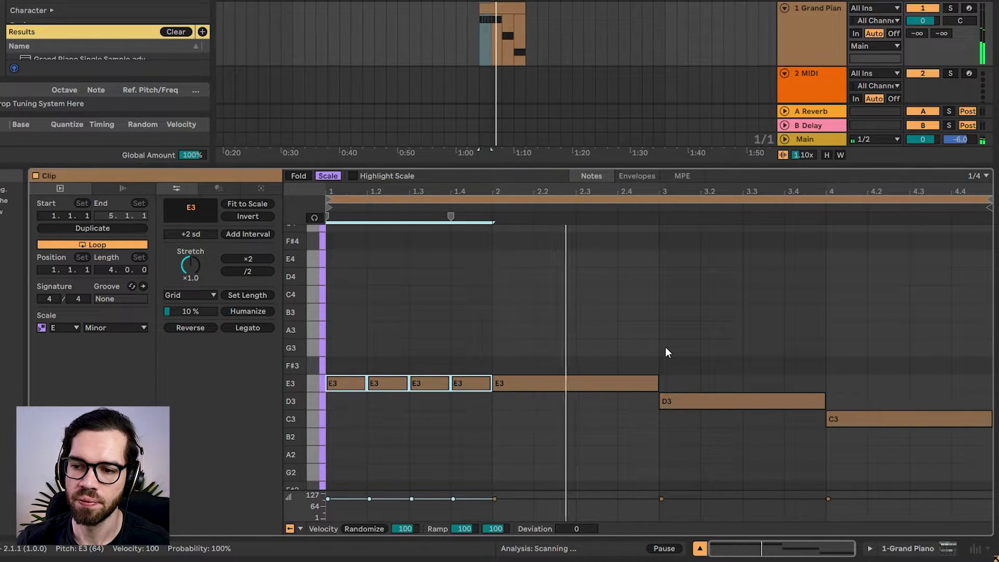
pyautogui.press('space')
# Set the fixed grid to 1/32, split the first bar's last E3 quarter note along it and play the clip.
pyautogui.click(556, 383)
pyautogui.click(461, 368)
pyautogui.rightClick(484, 341)
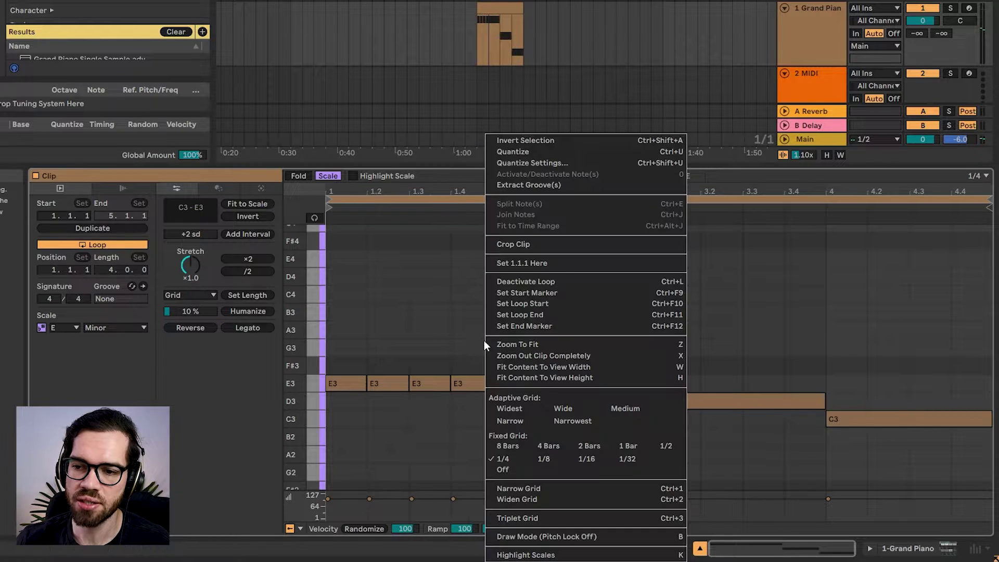
pyautogui.click(623, 457)
pyautogui.moveTo(478, 330); pyautogui.dragTo(466, 413)
pyautogui.click(454, 327)
pyautogui.press('space')
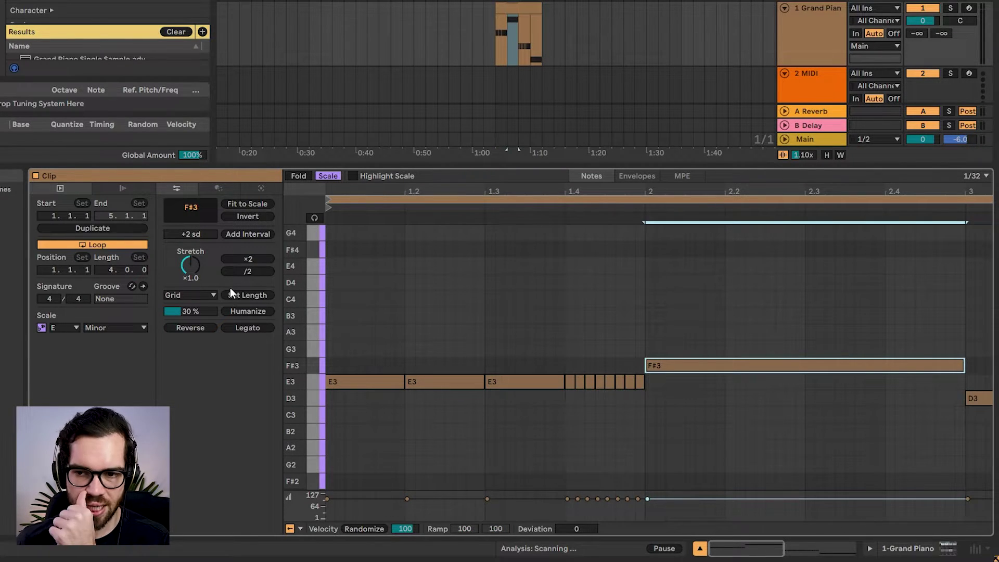
# Try shortening the F#3 note to a 1/4 length and humanizing all the clip's notes by 30%.
pyautogui.click(204, 295)
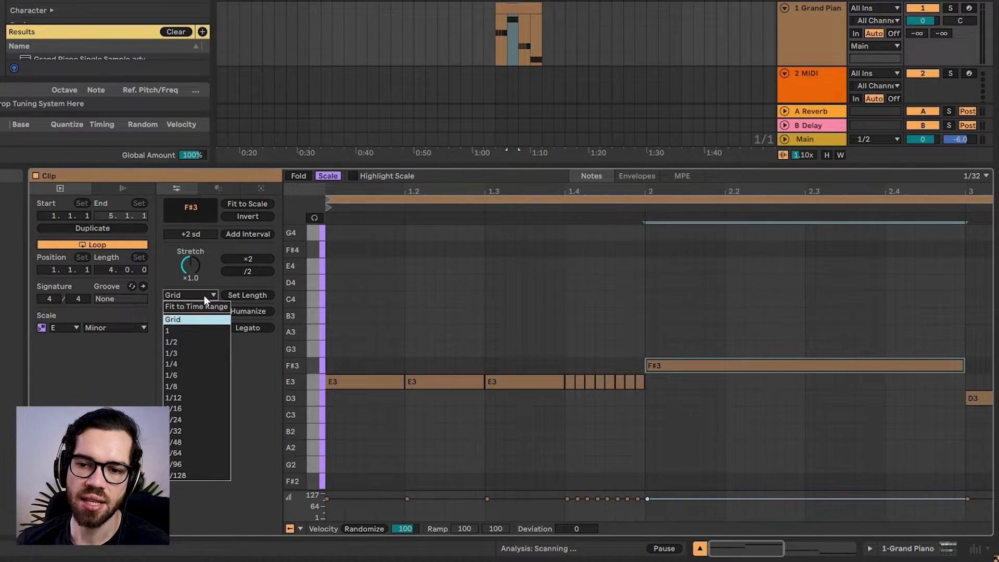
pyautogui.click(181, 363)
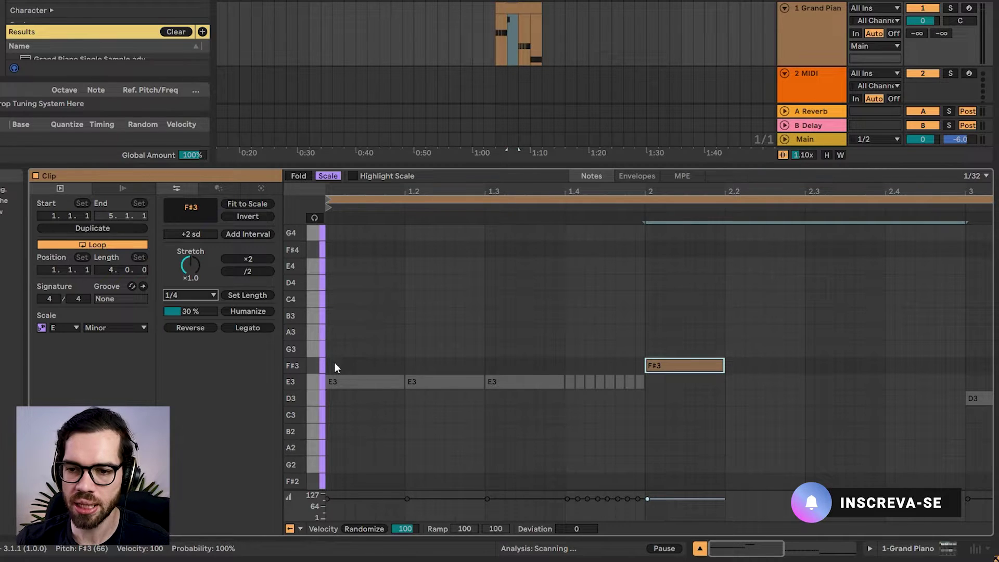
pyautogui.hotkey('ctrl', 'a')
pyautogui.click(420, 365)
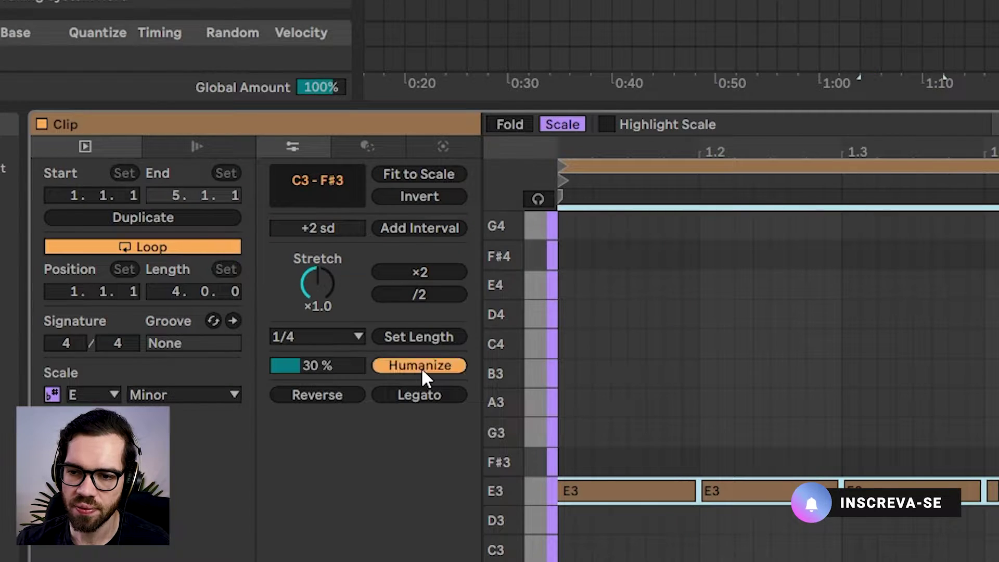
pyautogui.moveTo(559, 190)
pyautogui.mouseDown()
pyautogui.moveTo(559, 245)
pyautogui.moveTo(559, 191)
pyautogui.mouseUp()
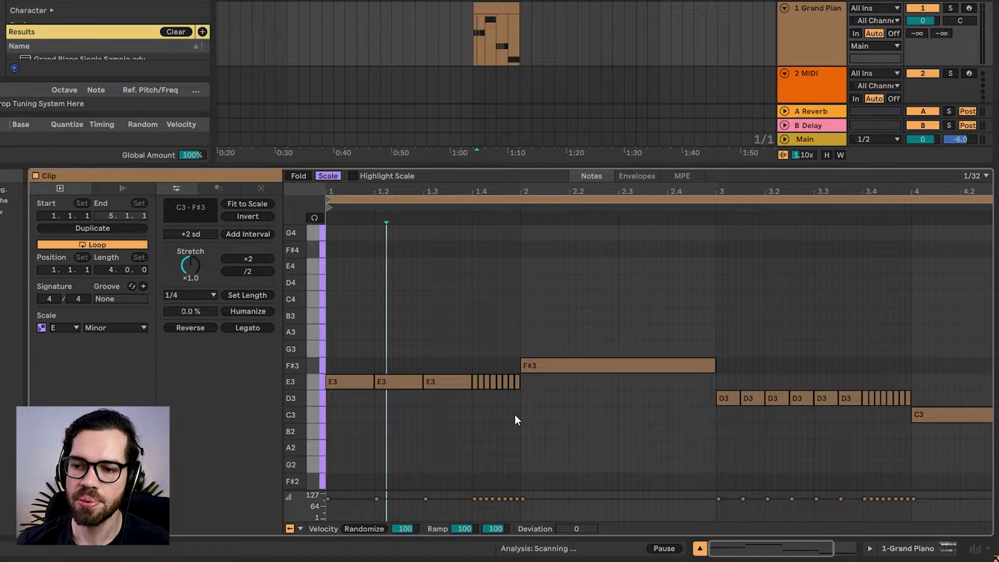
# Select the first bar's E3 notes and add an interval of +2 scale degrees above them.
pyautogui.moveTo(517, 412); pyautogui.dragTo(358, 380)
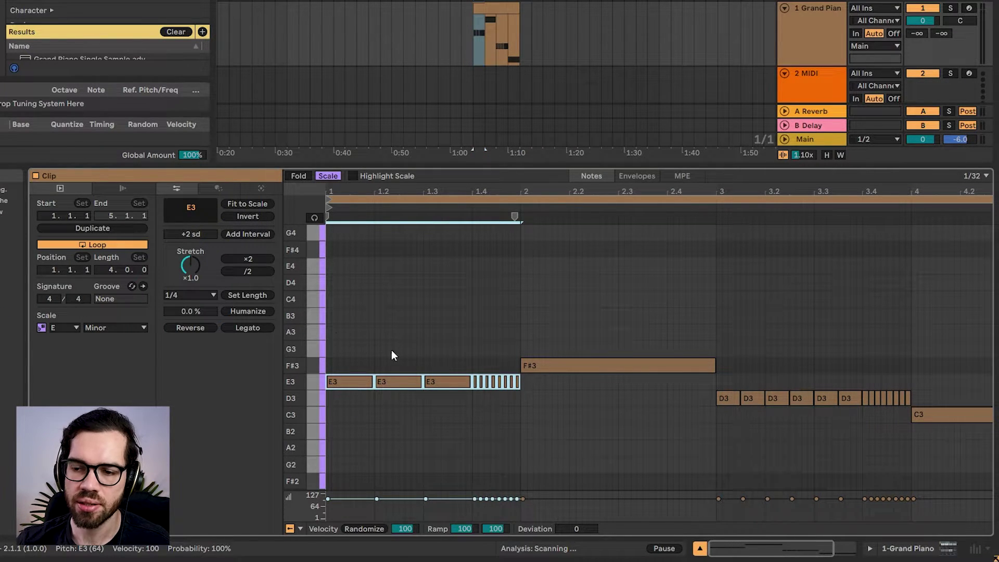
pyautogui.click(193, 236)
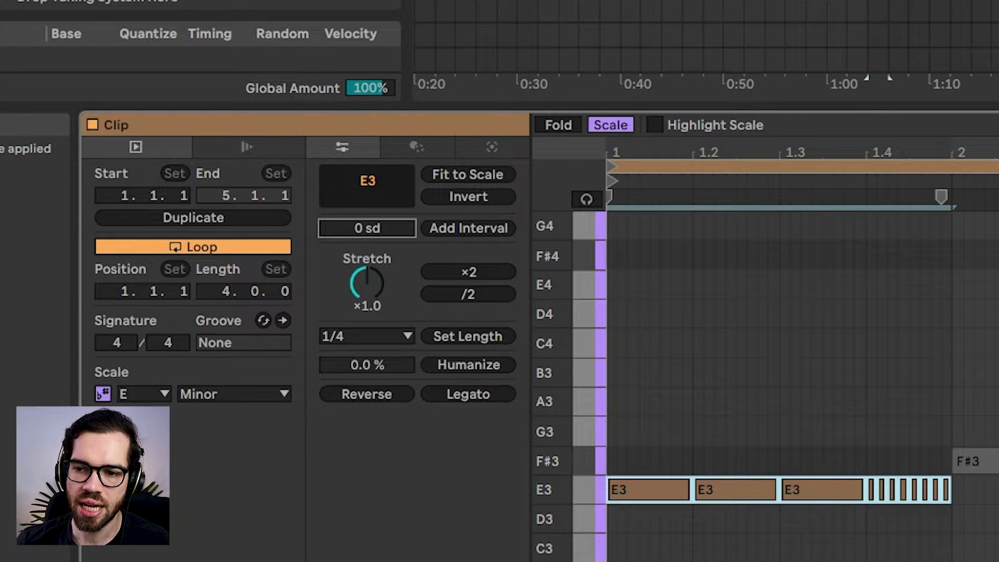
pyautogui.press('Up')
pyautogui.press('Up')
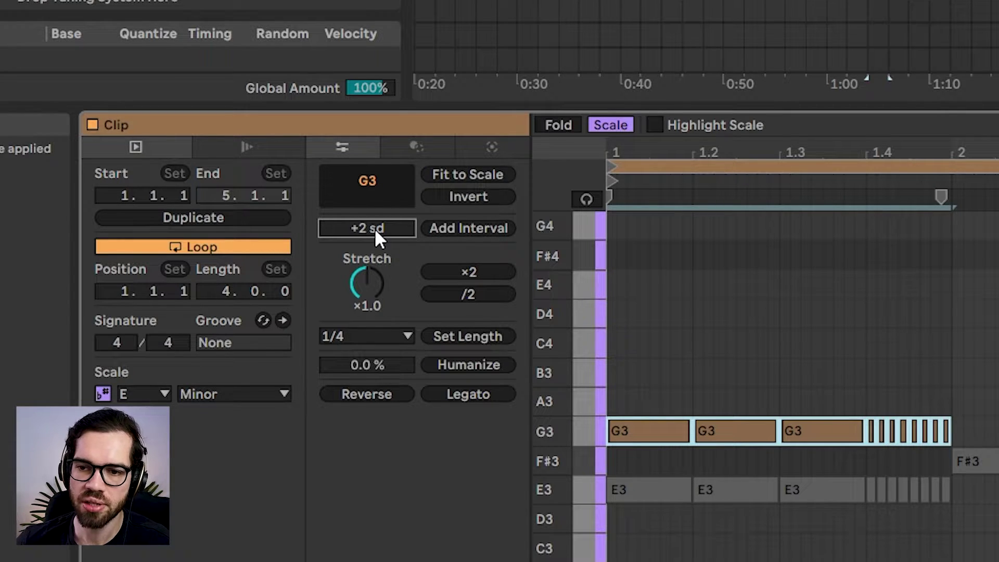
# Stack two more +2 scale-degree intervals above the first bar's G3 notes and play the clip.
pyautogui.click(450, 227)
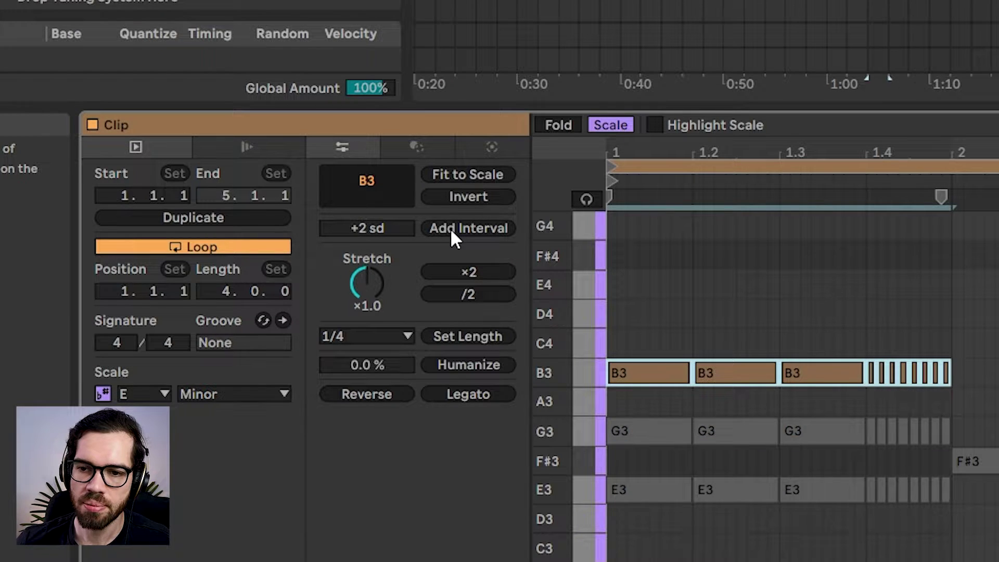
pyautogui.click(451, 228)
pyautogui.press('space')
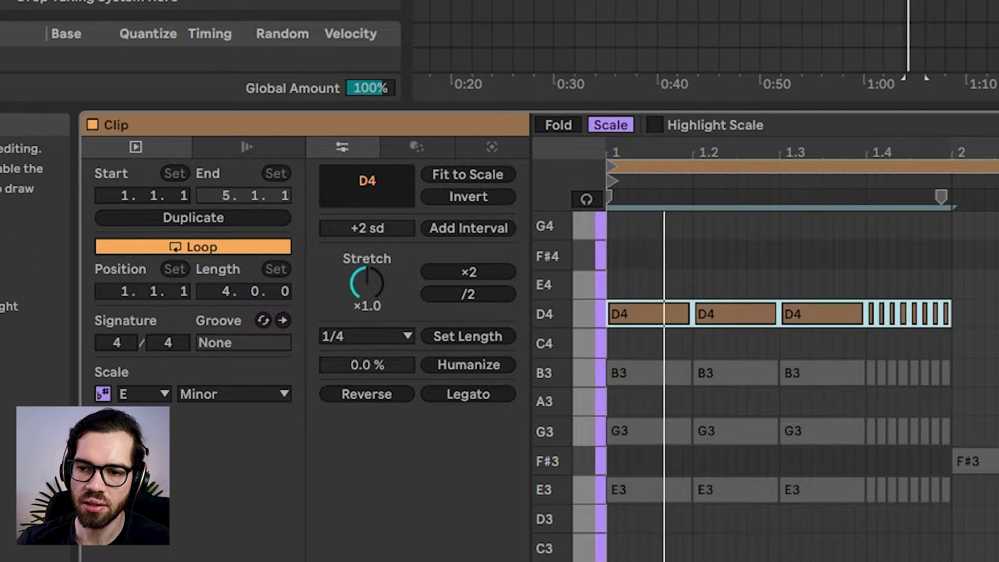
pyautogui.hotkey('ctrl', 'a')
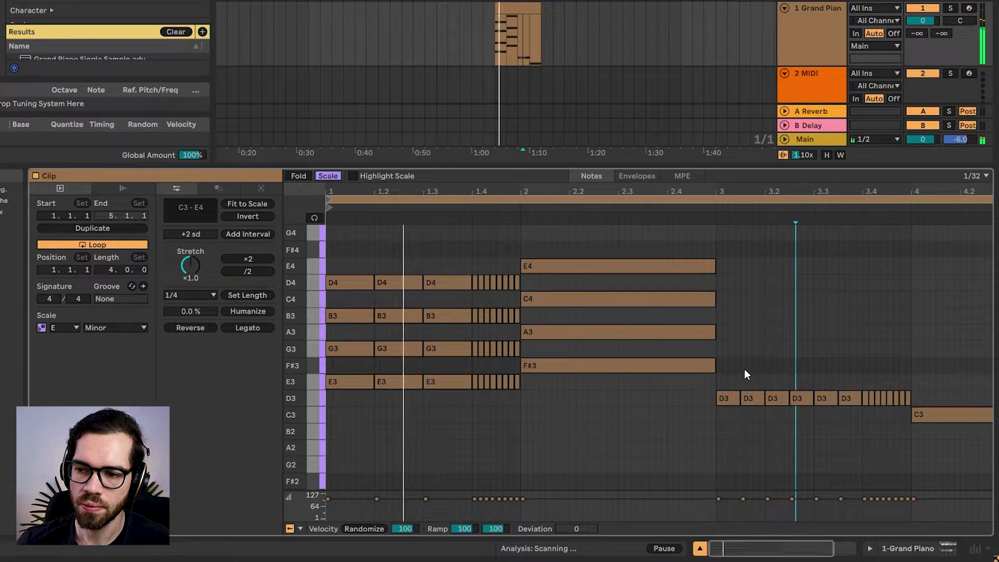
# Stack three +2 scale-degree intervals above the third bar's D3 notes and above the fourth bar's C3 note.
pyautogui.click(749, 380)
pyautogui.moveTo(718, 388); pyautogui.dragTo(900, 411)
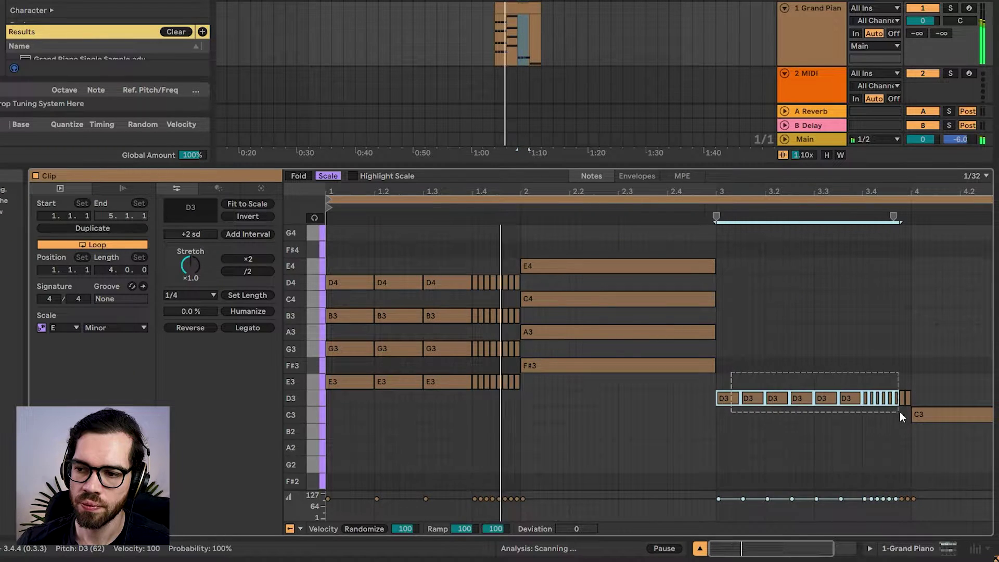
pyautogui.click(232, 235)
pyautogui.click(233, 235)
pyautogui.click(232, 235)
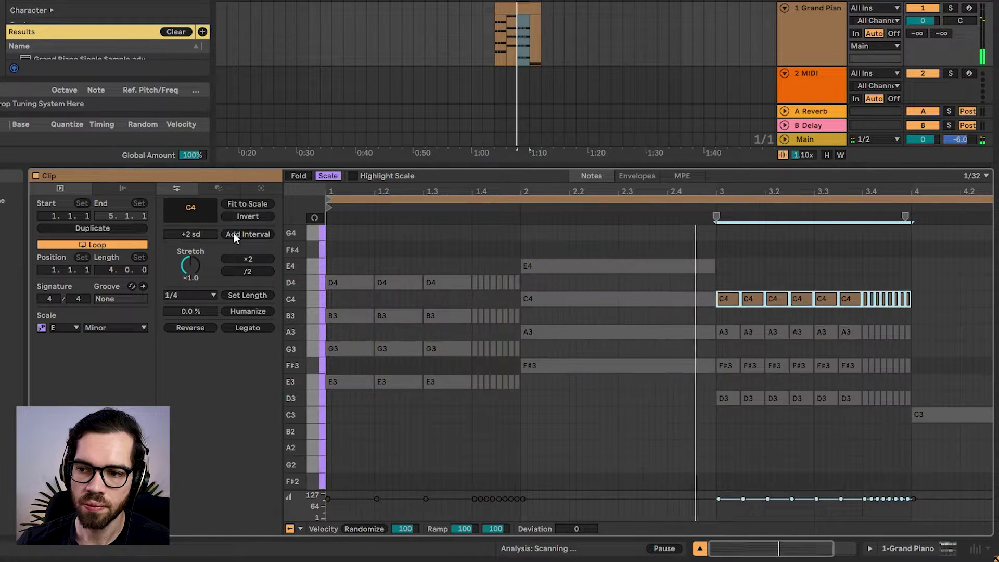
pyautogui.click(923, 414)
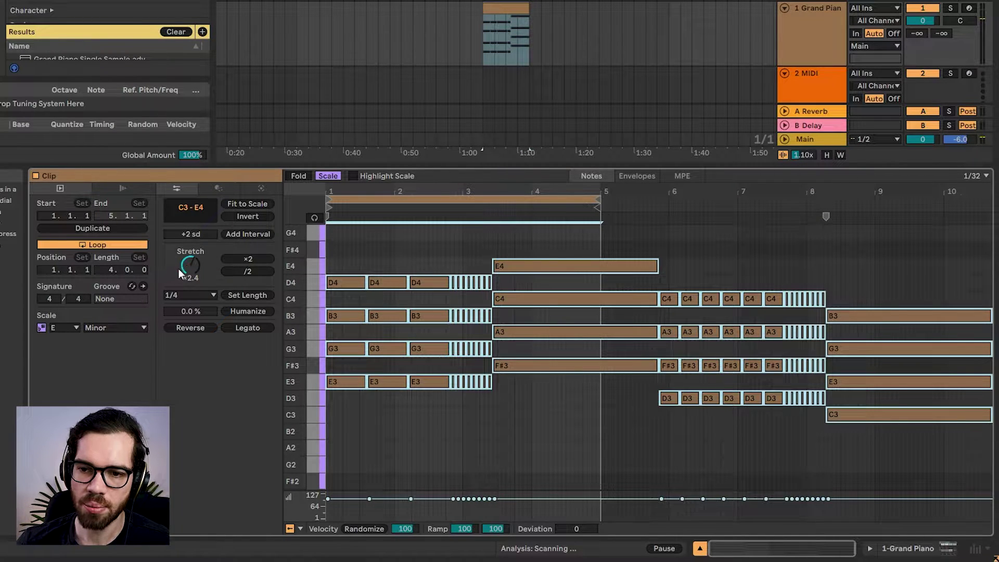
# Try stretching all the clip's notes in time to about ×2.4 and play the result.
pyautogui.moveTo(190, 265); pyautogui.dragTo(190, 248)
pyautogui.press('space')
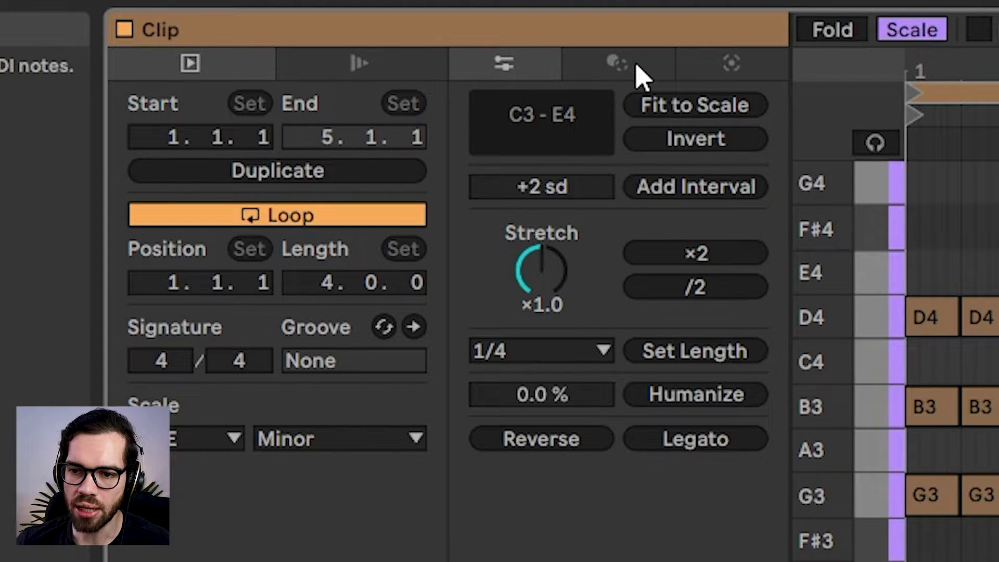
# Arpeggiate the first bar's E3, G3, B3 and D4 chord at a 1/8 rate and play it.
pyautogui.click(225, 190)
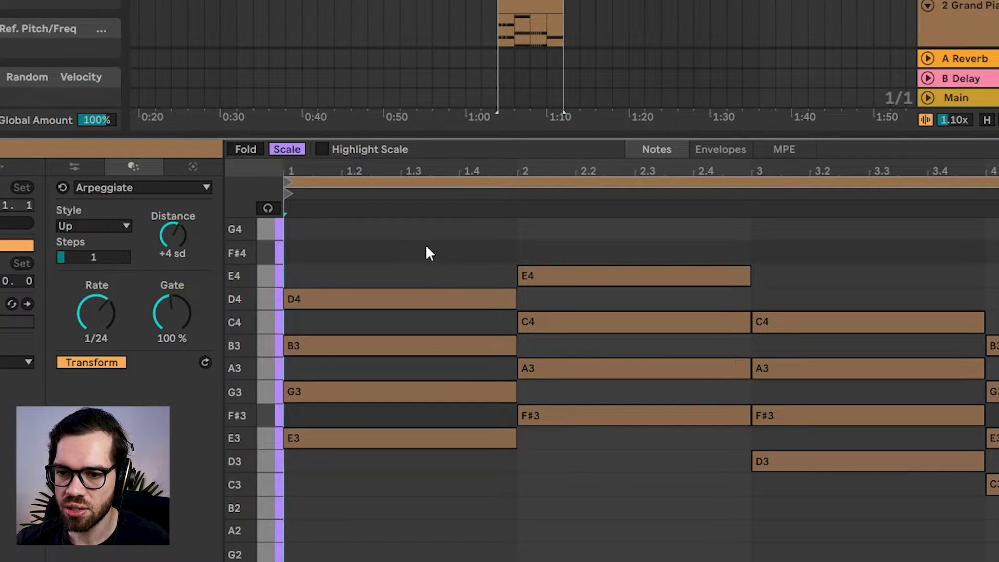
pyautogui.moveTo(426, 243); pyautogui.dragTo(382, 507)
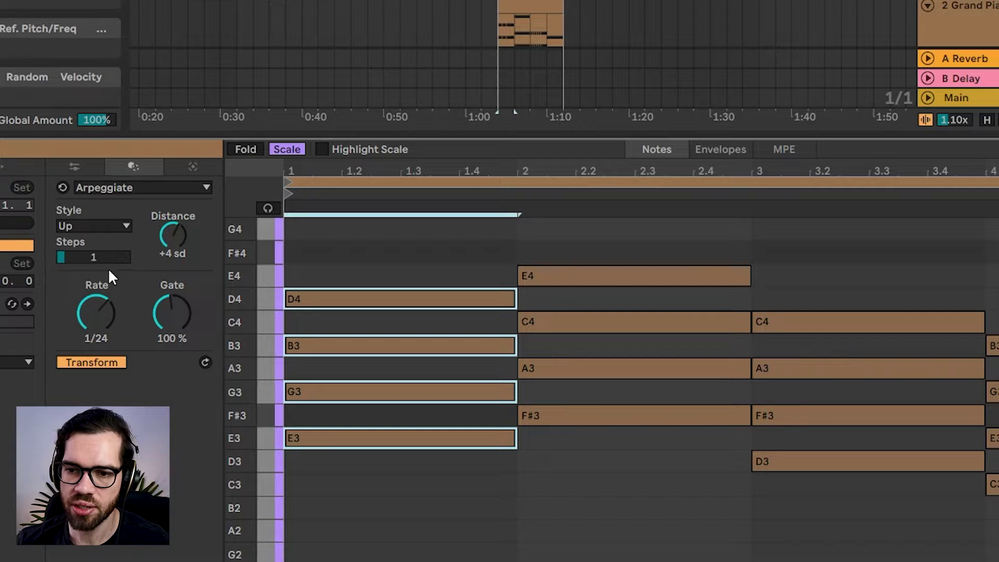
pyautogui.click(99, 311)
pyautogui.moveTo(100, 312); pyautogui.dragTo(100, 323)
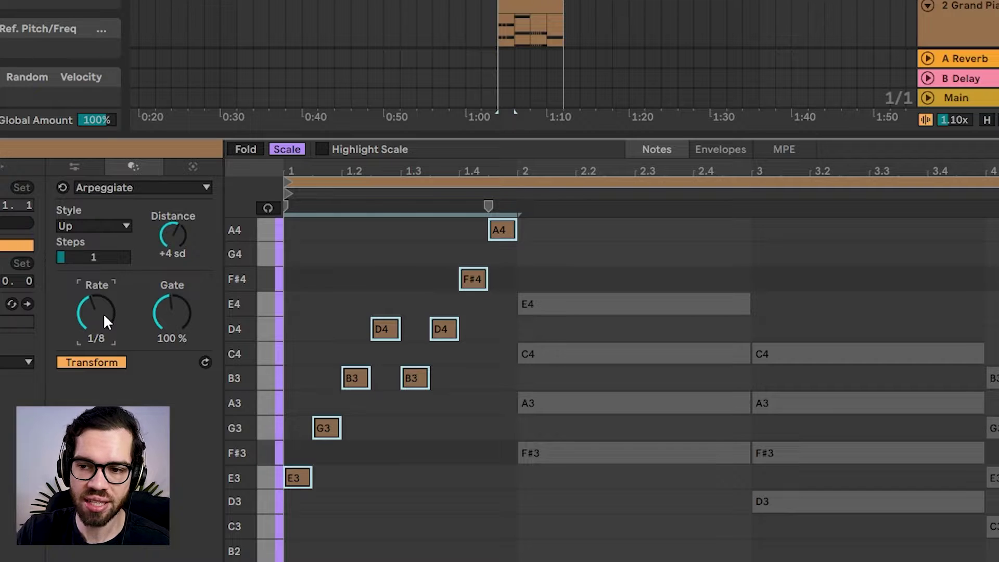
pyautogui.press('space')
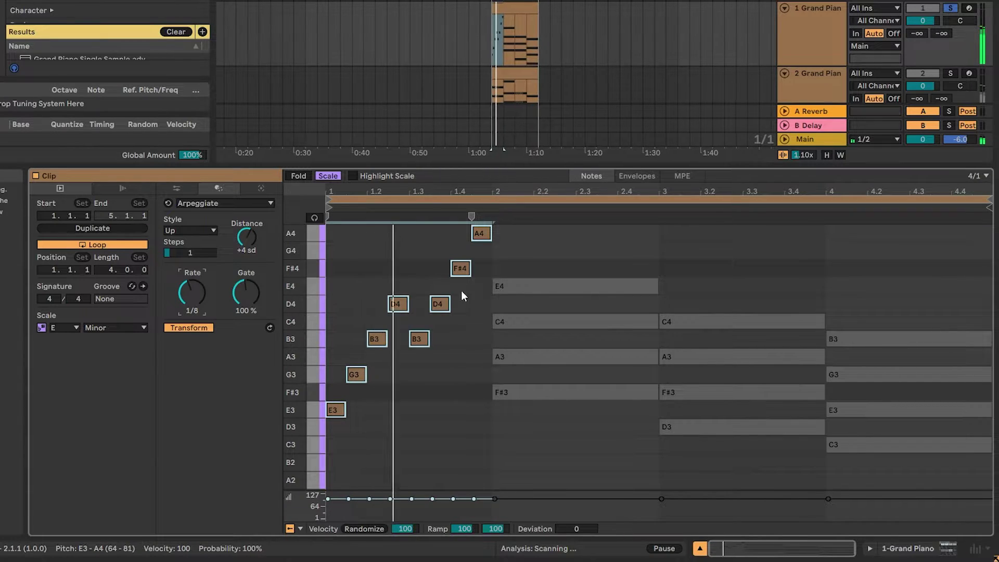
# Set the first bar's arpeggio to a 0 sd distance, a 1/16 rate and a 146% gate while listening to it.
pyautogui.moveTo(246, 237); pyautogui.dragTo(247, 260)
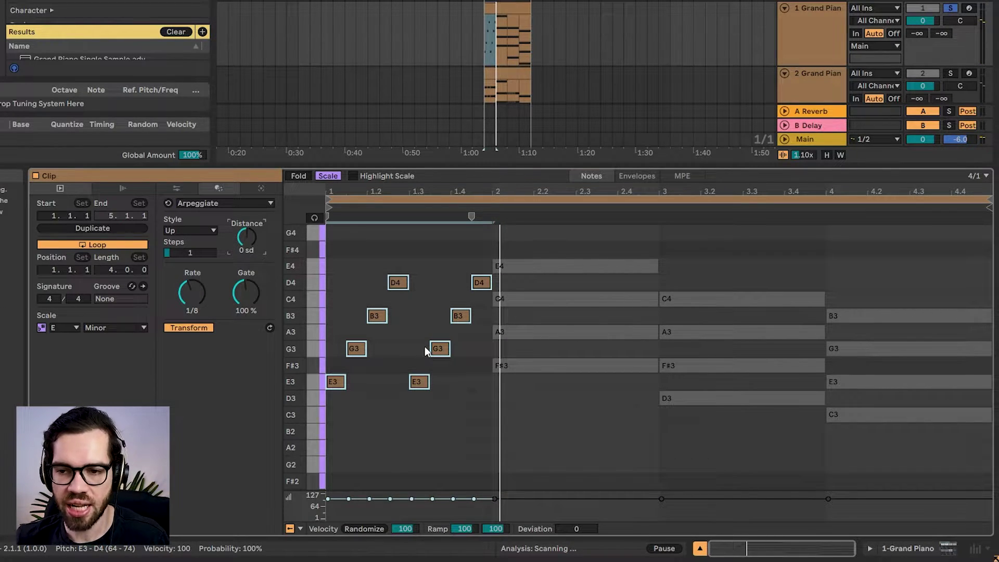
pyautogui.press('space')
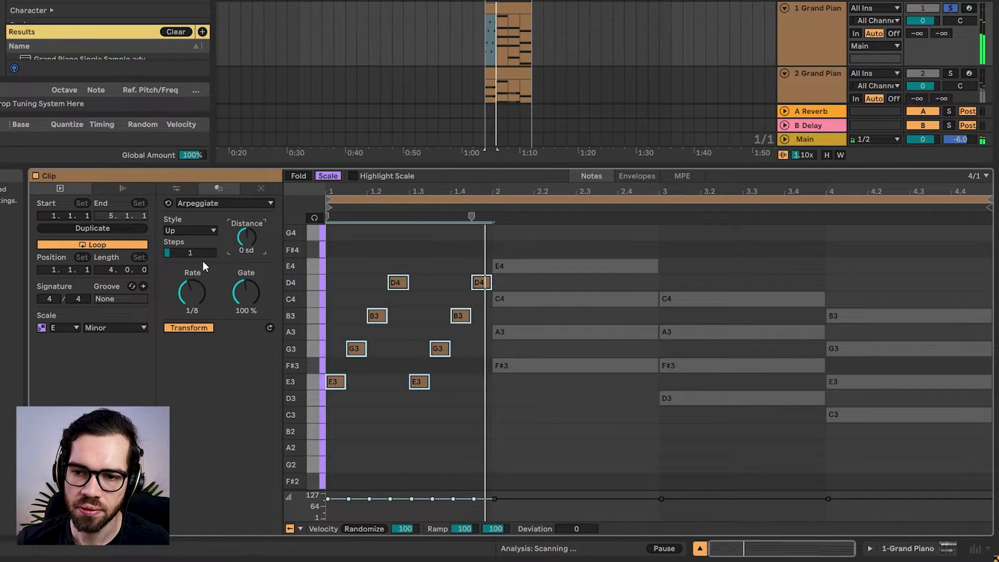
pyautogui.moveTo(193, 291); pyautogui.dragTo(246, 280)
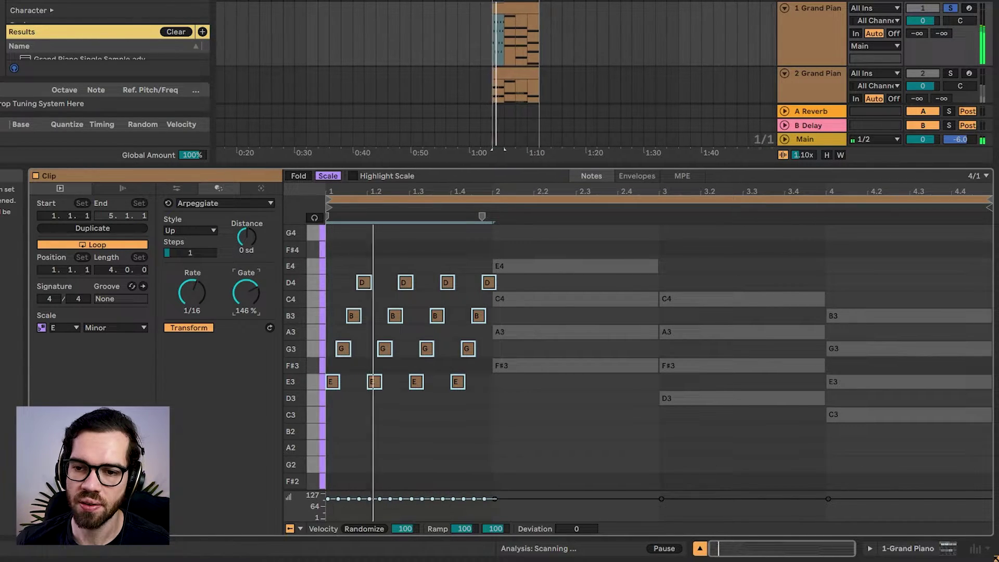
pyautogui.click(354, 265)
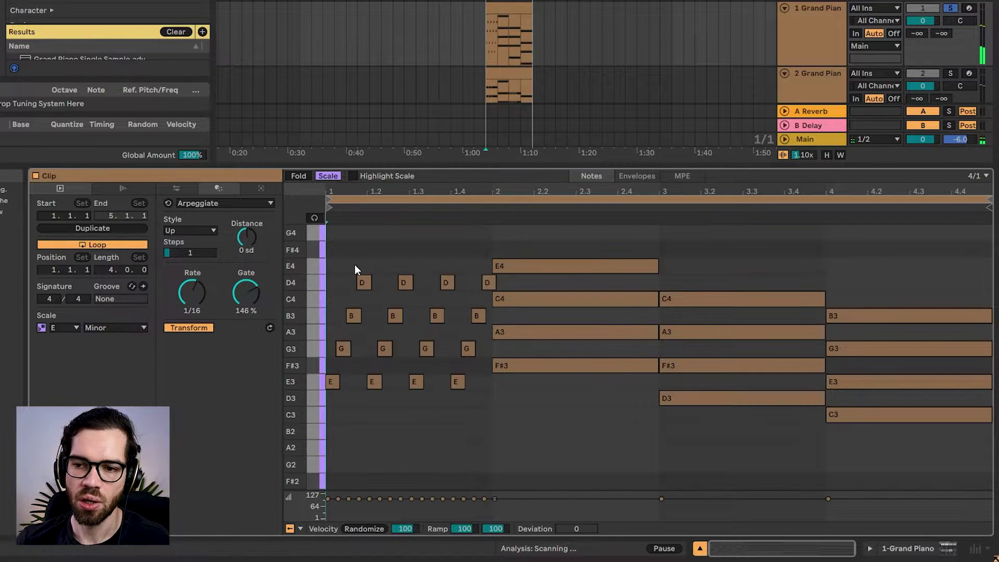
# Delete the first bar's arpeggiated notes after the opening E3 and extend that E3 to fill the bar.
pyautogui.moveTo(354, 264); pyautogui.dragTo(482, 379)
pyautogui.press('Delete')
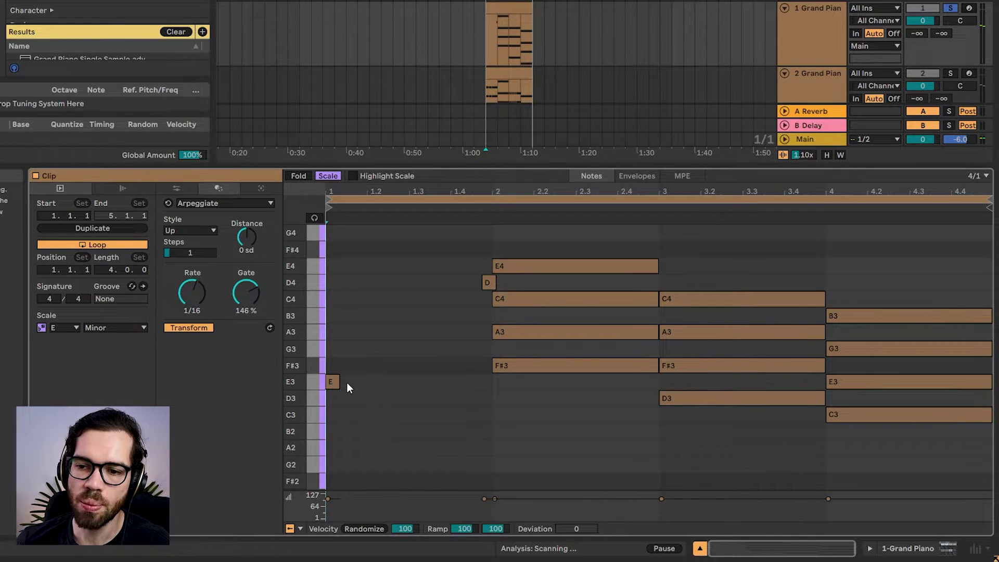
pyautogui.moveTo(341, 382); pyautogui.dragTo(493, 379)
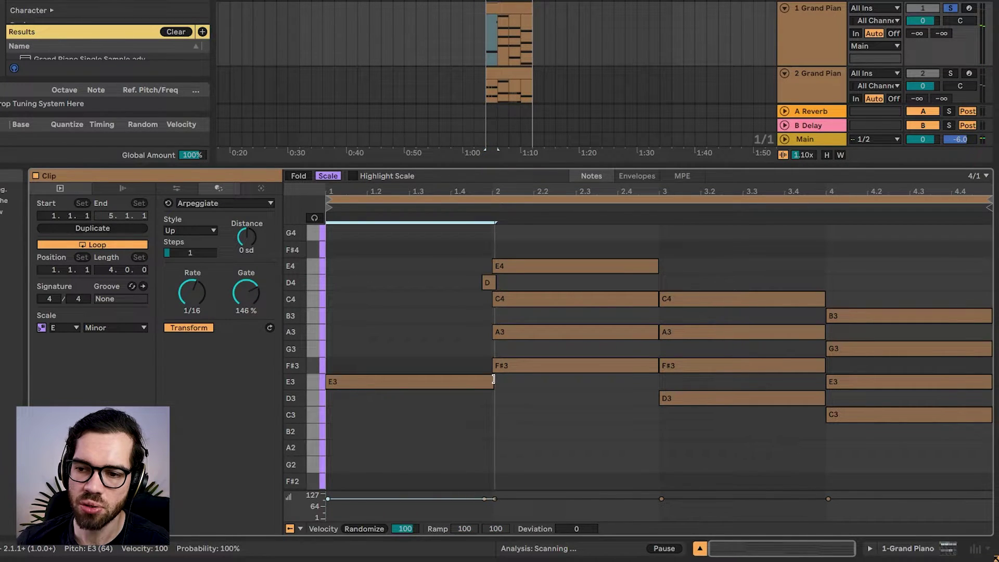
# Arpeggiate the first bar's E3 note with a +4 sd distance, 2 steps and the Down & Up style while playing it.
pyautogui.moveTo(247, 237); pyautogui.dragTo(246, 229)
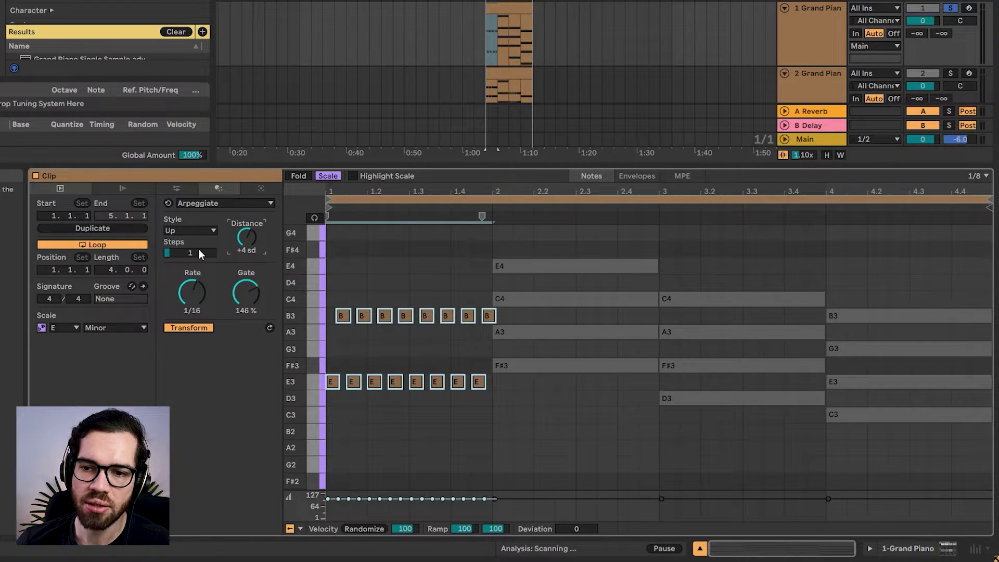
pyautogui.moveTo(198, 249); pyautogui.dragTo(220, 252)
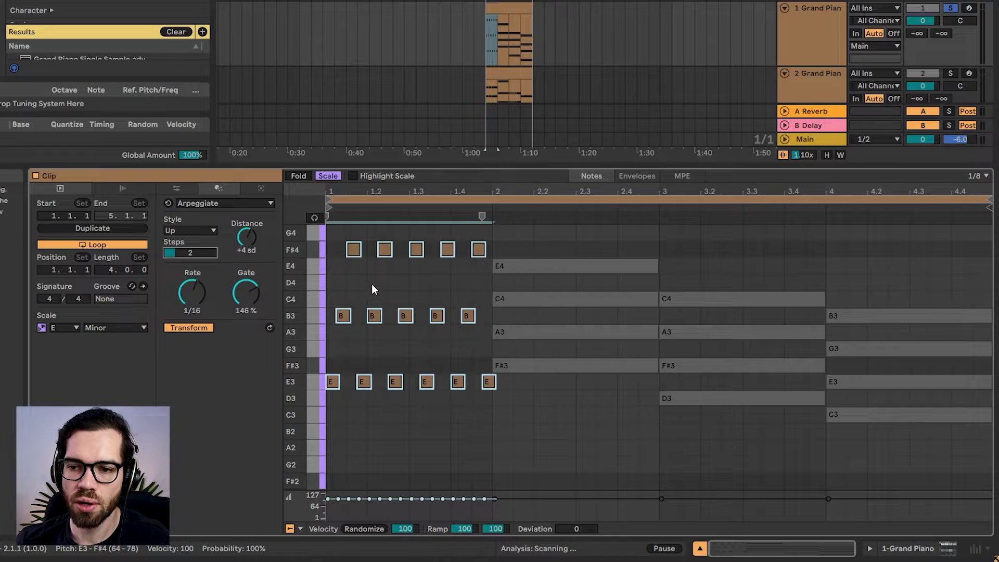
pyautogui.press('space')
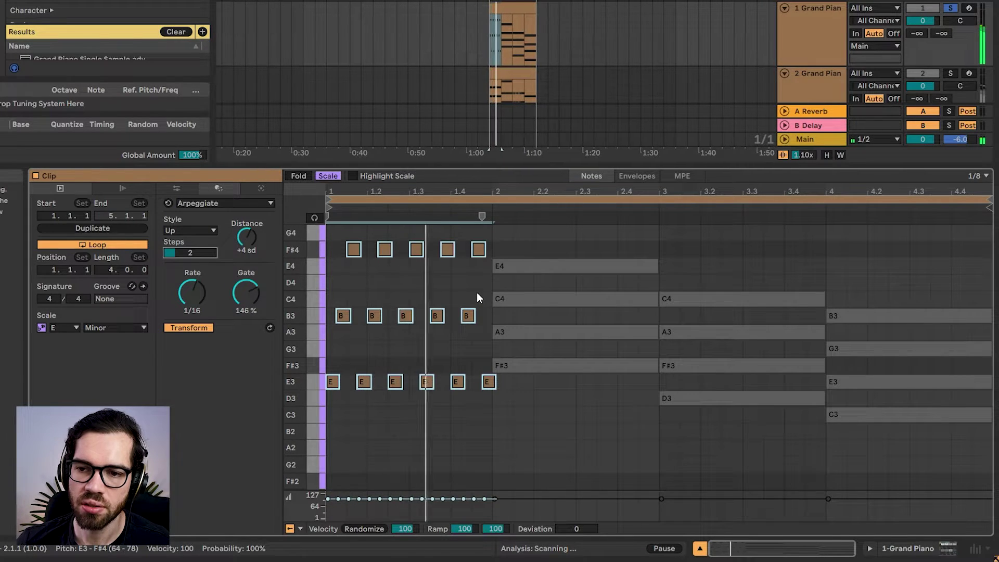
pyautogui.click(191, 230)
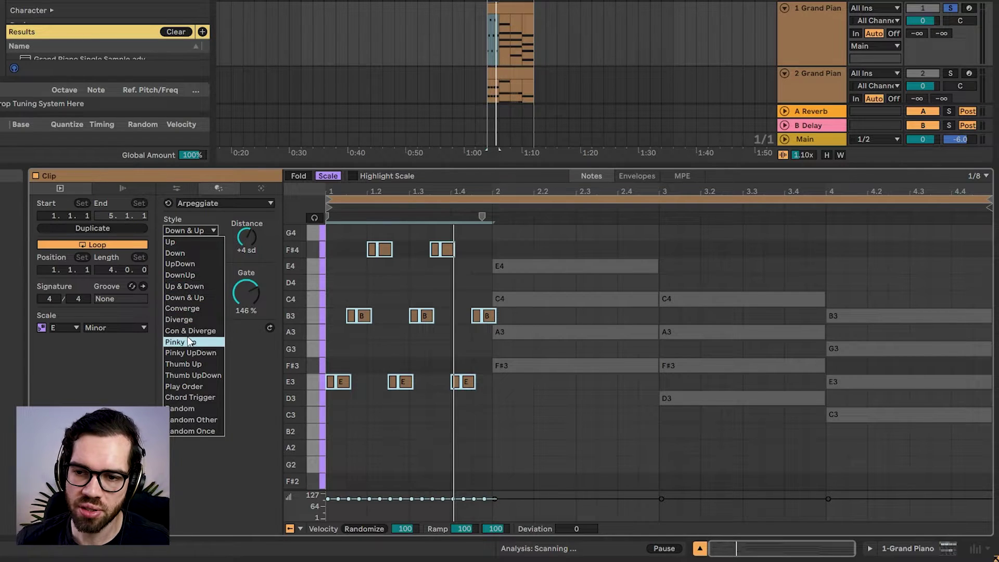
pyautogui.press('Escape')
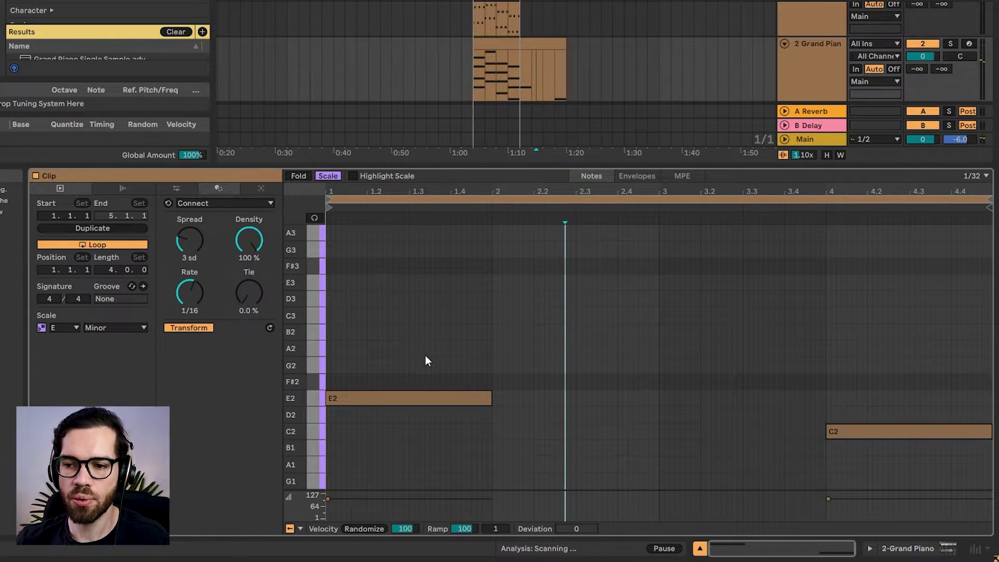
# Copy the E2 note to G2 in the second bar, trim its start to 2.3 and delete the fourth bar's C2 note.
pyautogui.keyDown('alt'); pyautogui.moveTo(457, 401); pyautogui.dragTo(612, 363); pyautogui.keyUp('alt')
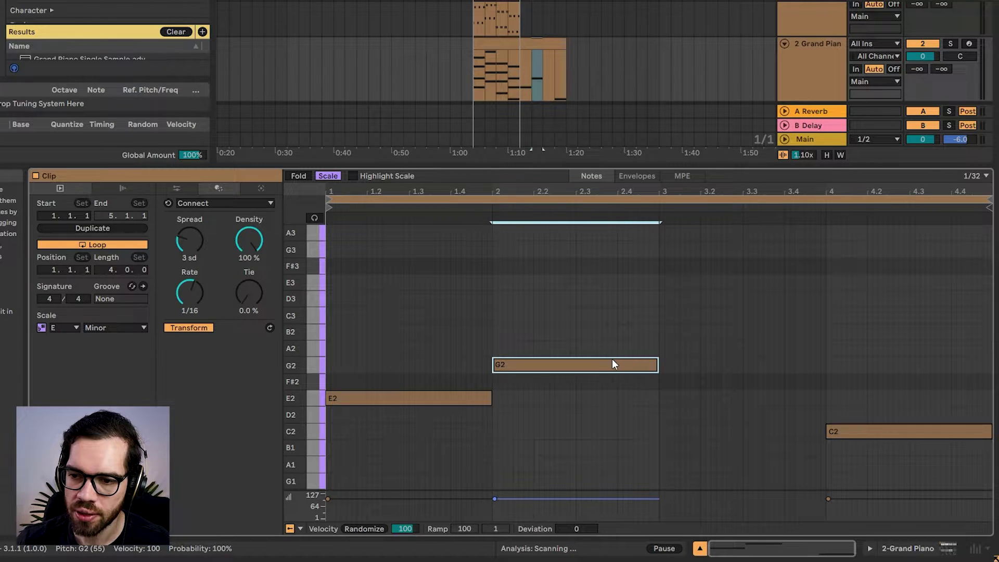
pyautogui.press('space')
pyautogui.moveTo(491, 364); pyautogui.dragTo(573, 359)
pyautogui.click(884, 431)
pyautogui.press('Delete')
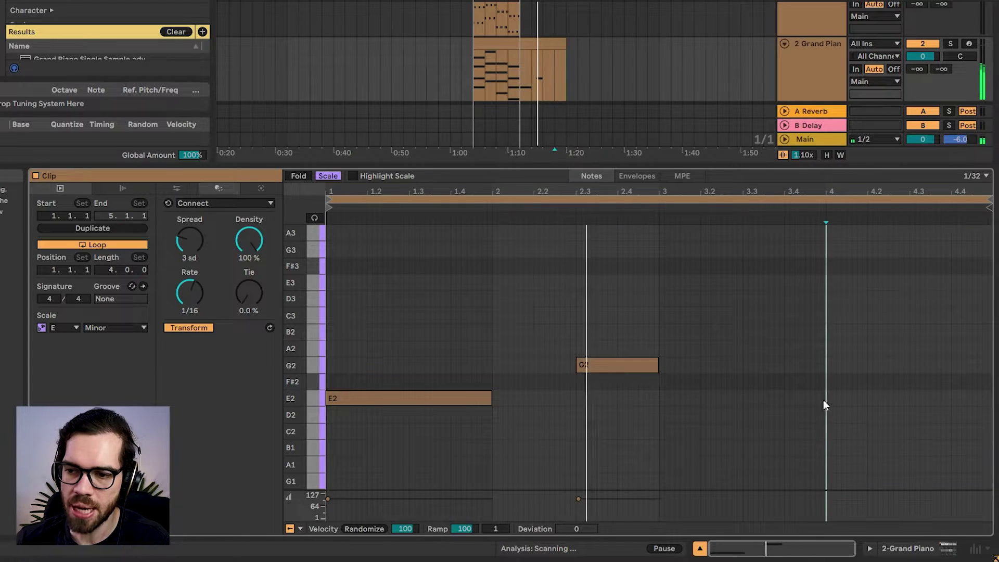
# Stop playback and fill the gap between the E2 and G2 notes using Connect with a 6 sd spread.
pyautogui.press('space')
pyautogui.moveTo(613, 313); pyautogui.dragTo(418, 414)
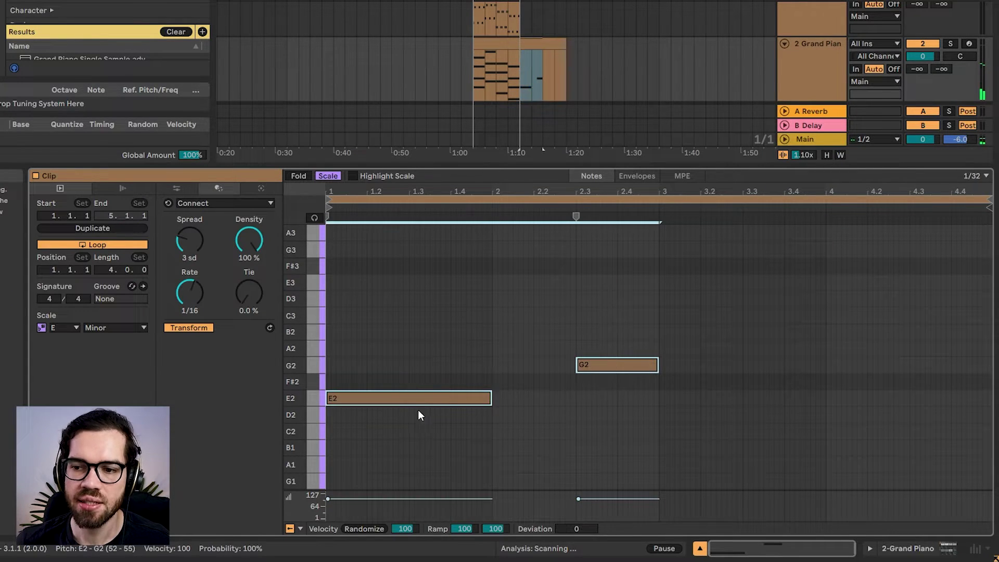
pyautogui.moveTo(202, 240); pyautogui.dragTo(225, 255)
pyautogui.click(476, 327)
pyautogui.hotkey('ctrl', 'a')
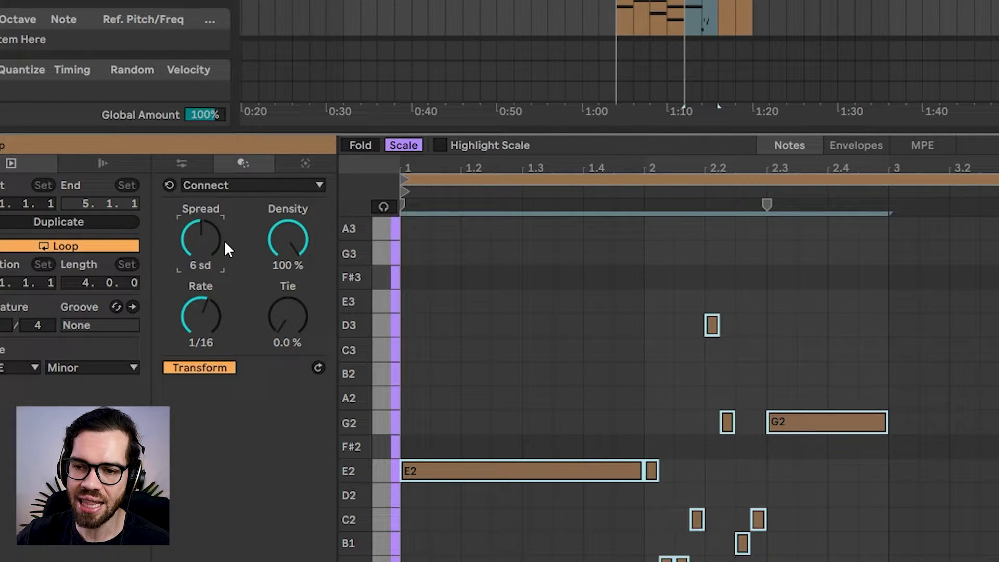
# Set the Connect density to 71%, rate to 1/32 and spread to 2 sd, and play the connecting notes.
pyautogui.moveTo(288, 240); pyautogui.dragTo(288, 258)
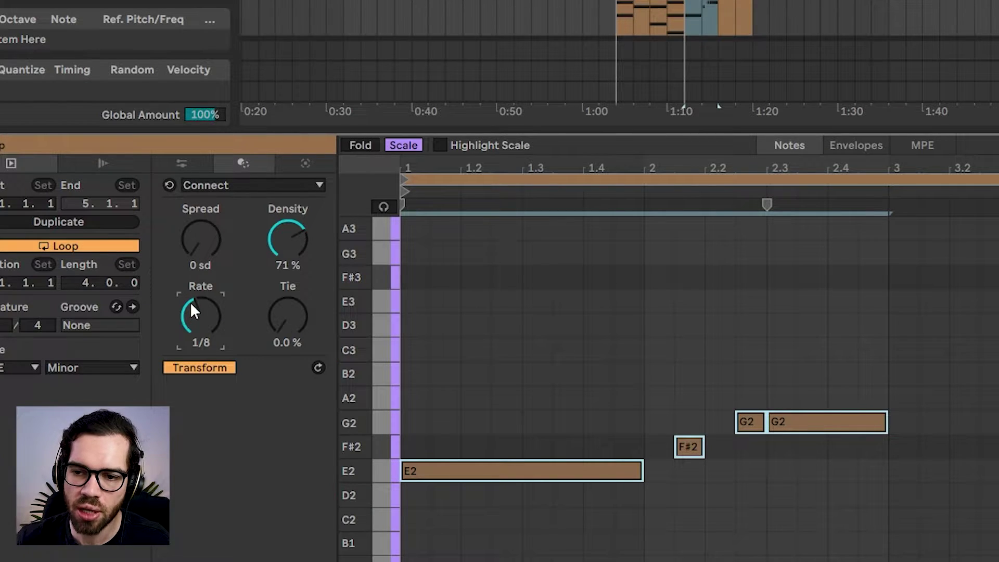
pyautogui.moveTo(193, 311); pyautogui.dragTo(194, 296)
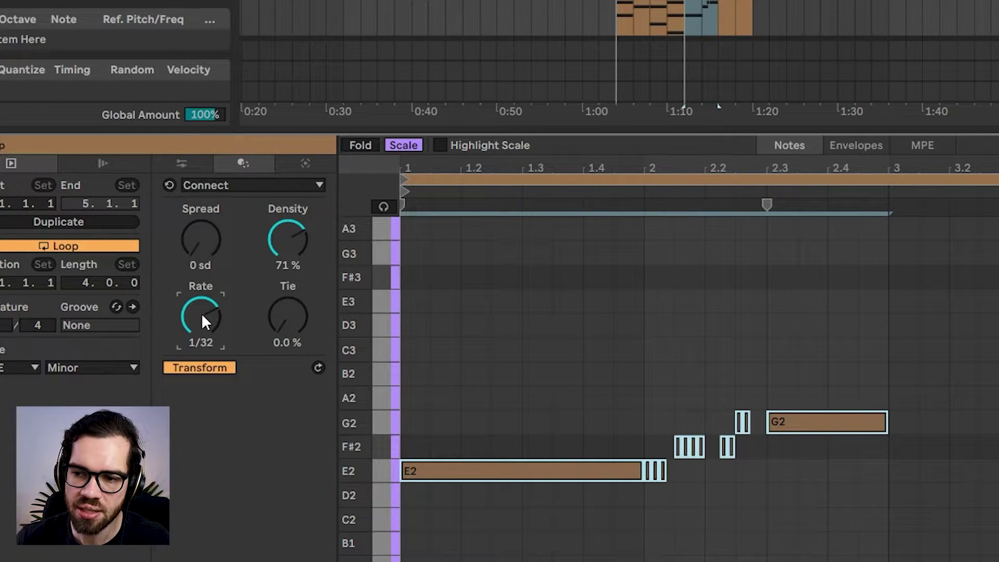
pyautogui.moveTo(214, 238); pyautogui.dragTo(214, 229)
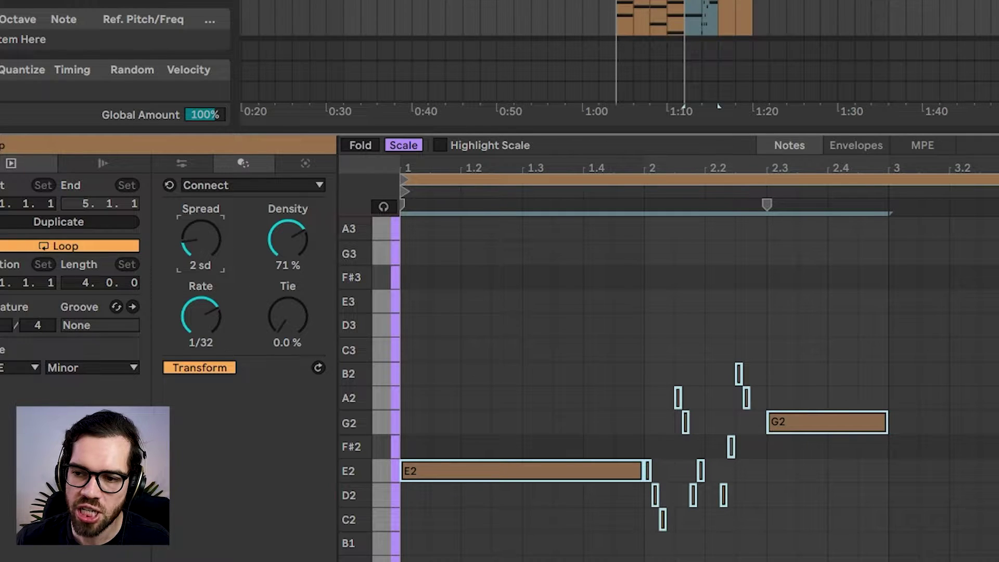
pyautogui.press('space')
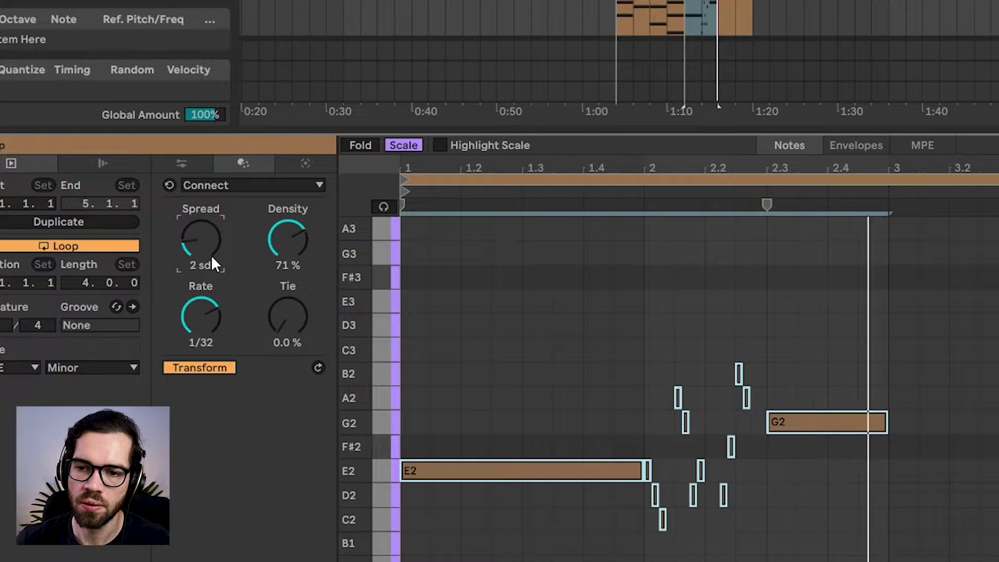
# Set the Connect rate to 1/8 and density to 100%, and vary the spread starting from 0 sd.
pyautogui.moveTo(201, 316); pyautogui.dragTo(201, 310)
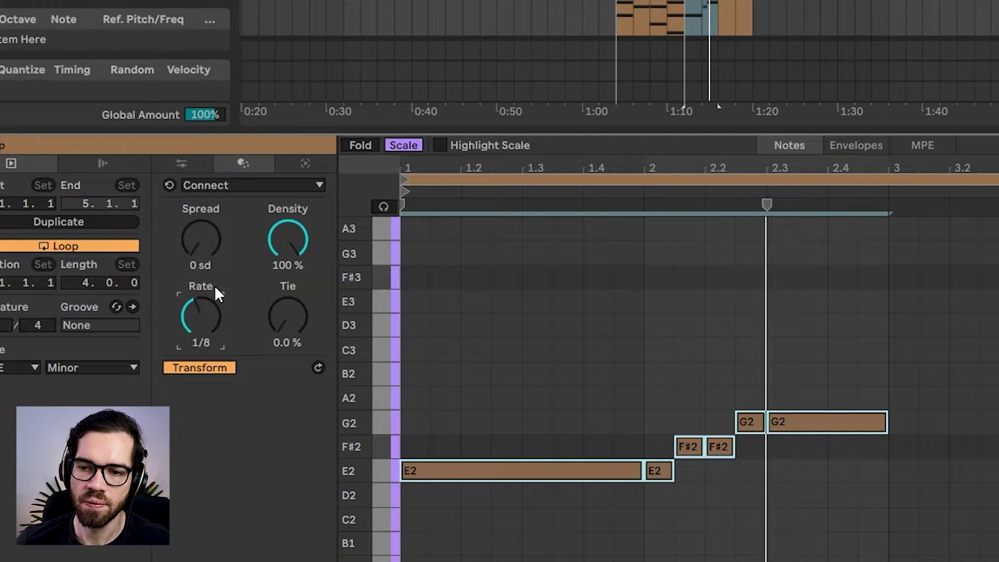
pyautogui.moveTo(208, 238); pyautogui.dragTo(208, 228)
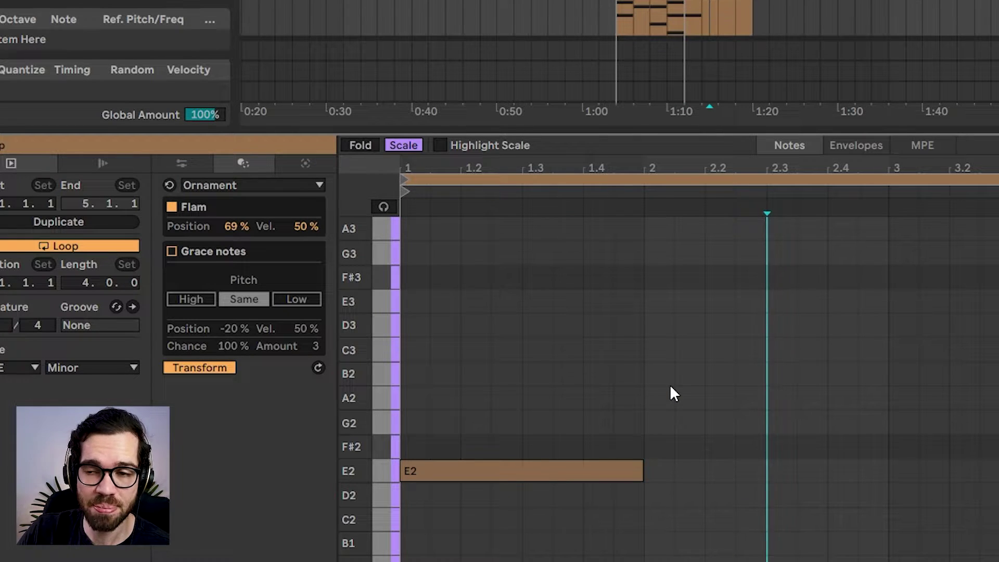
# Add a flam ornament to the first bar's E2 note with position 47% and velocity 61%.
pyautogui.moveTo(588, 384); pyautogui.dragTo(543, 472)
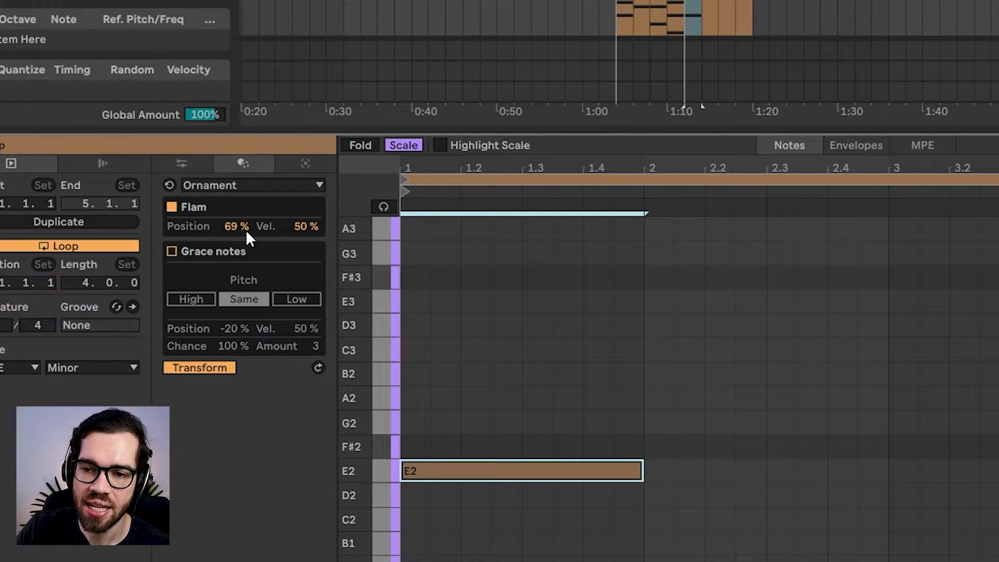
pyautogui.moveTo(237, 226)
pyautogui.mouseDown()
pyautogui.moveTo(237, 258)
pyautogui.moveTo(236, 210)
pyautogui.moveTo(237, 318)
pyautogui.moveTo(237, 238)
pyautogui.mouseUp()
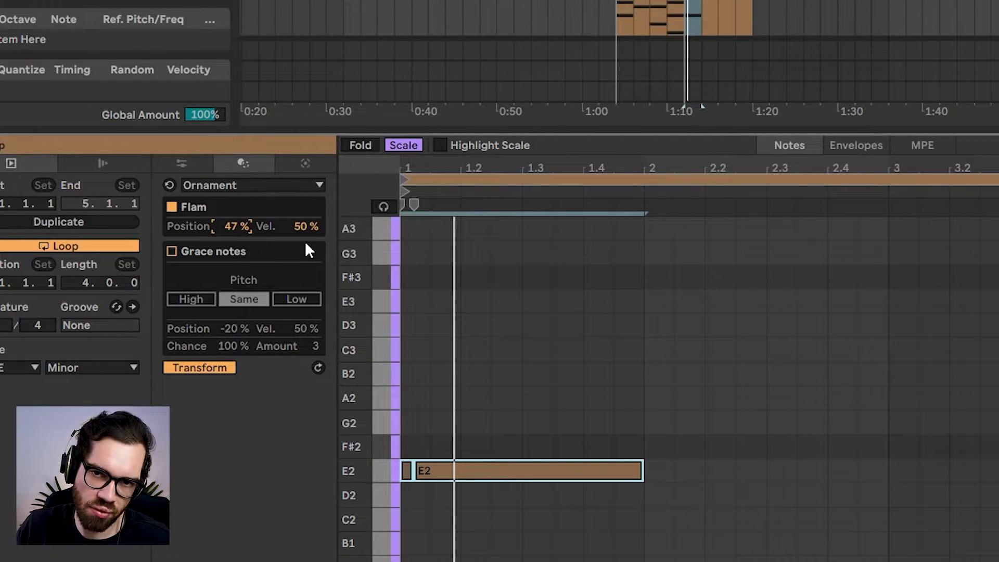
pyautogui.moveTo(307, 226); pyautogui.dragTo(313, 211)
pyautogui.click(441, 394)
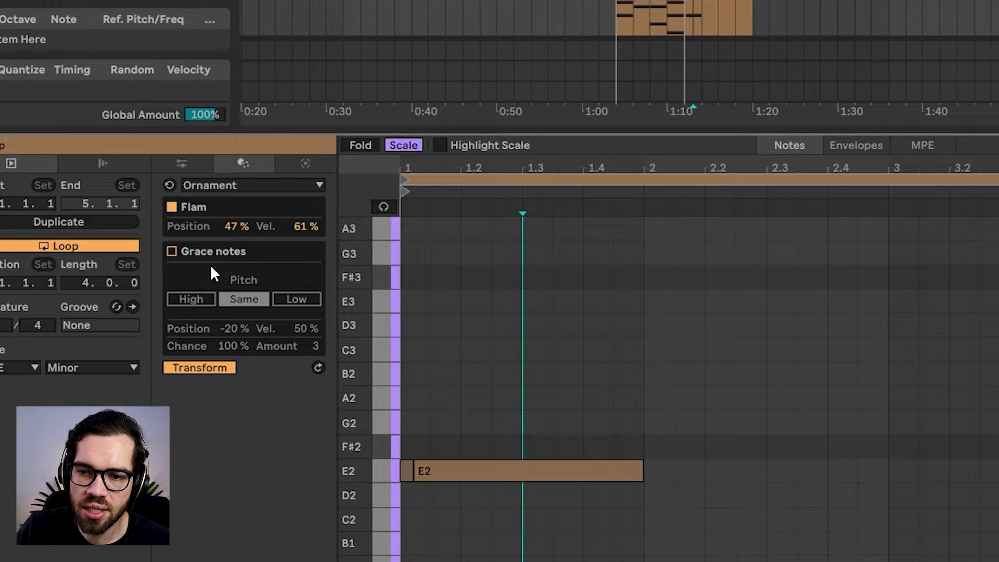
# Replace the flam on the bar 1 E2 note with three same-pitch grace notes at 50% velocity, and adjust their position.
pyautogui.click(196, 252)
pyautogui.click(484, 390)
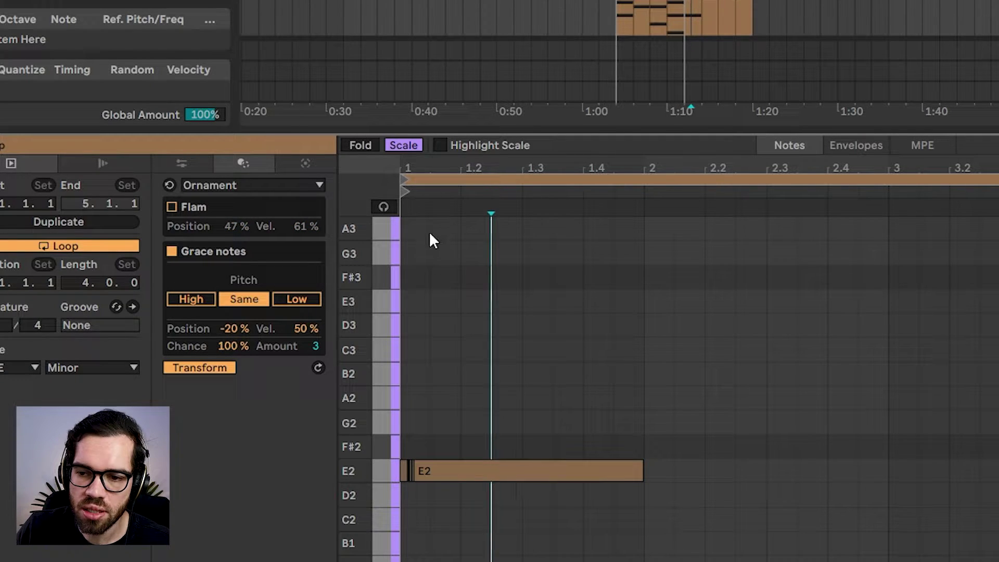
pyautogui.scroll(5, 432, 240)
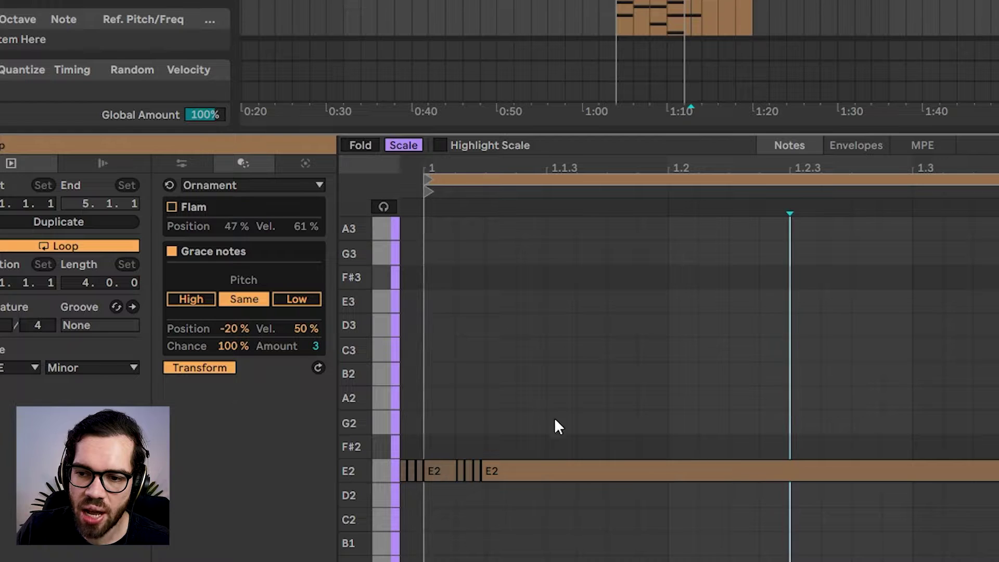
pyautogui.moveTo(588, 394); pyautogui.dragTo(383, 536)
pyautogui.click(524, 424)
pyautogui.moveTo(426, 429); pyautogui.dragTo(542, 484)
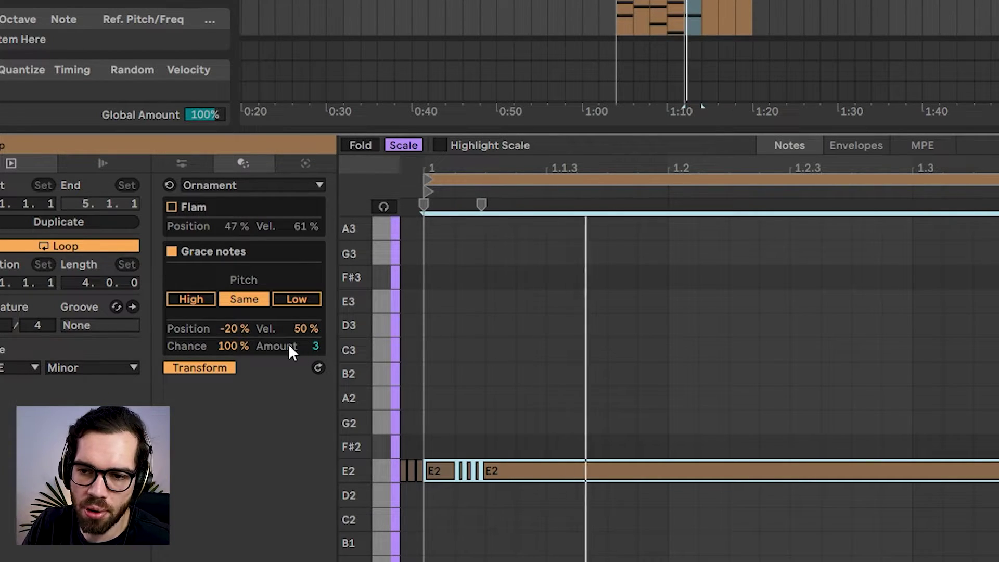
pyautogui.moveTo(250, 326); pyautogui.dragTo(251, 232)
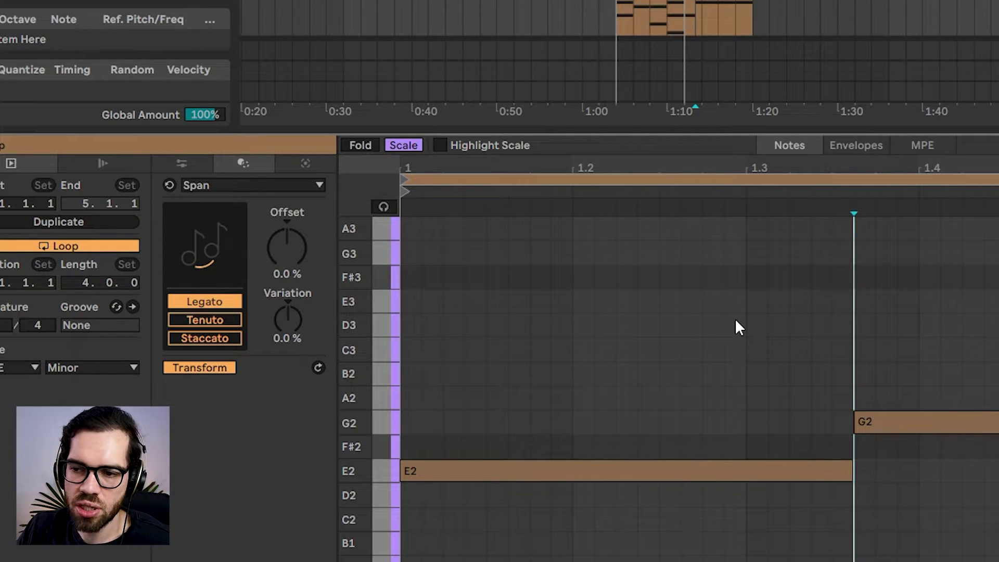
# Apply the Span transformation to all notes, going through legato and tenuto and ending on staccato.
pyautogui.hotkey('ctrl', 'a')
pyautogui.click(217, 318)
pyautogui.click(220, 304)
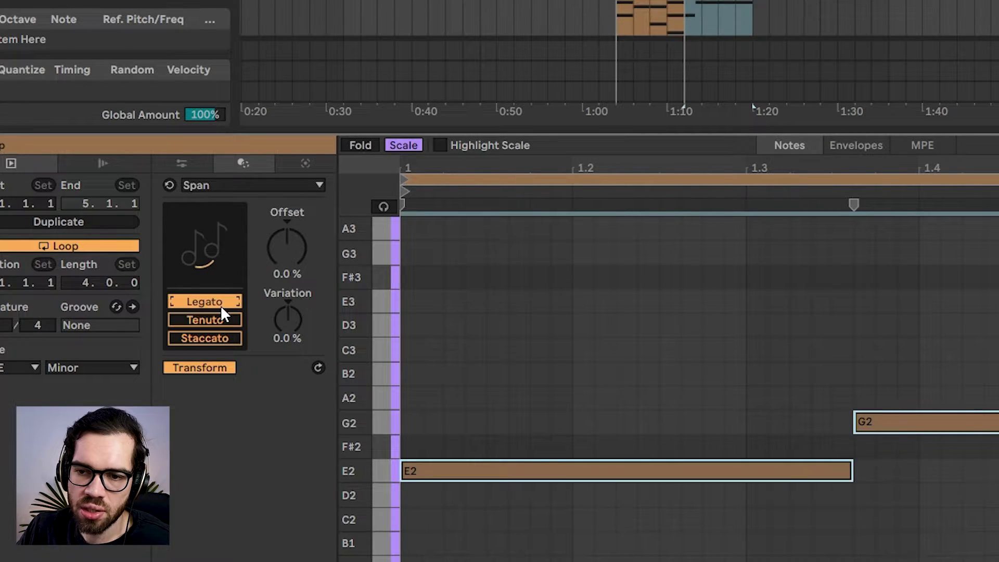
pyautogui.click(219, 318)
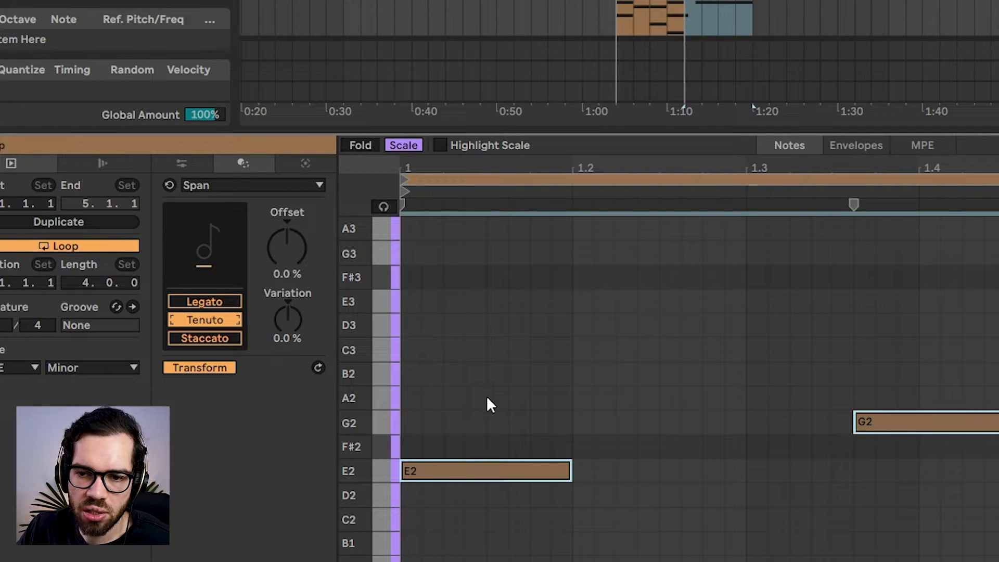
pyautogui.scroll(-2, 423, 278)
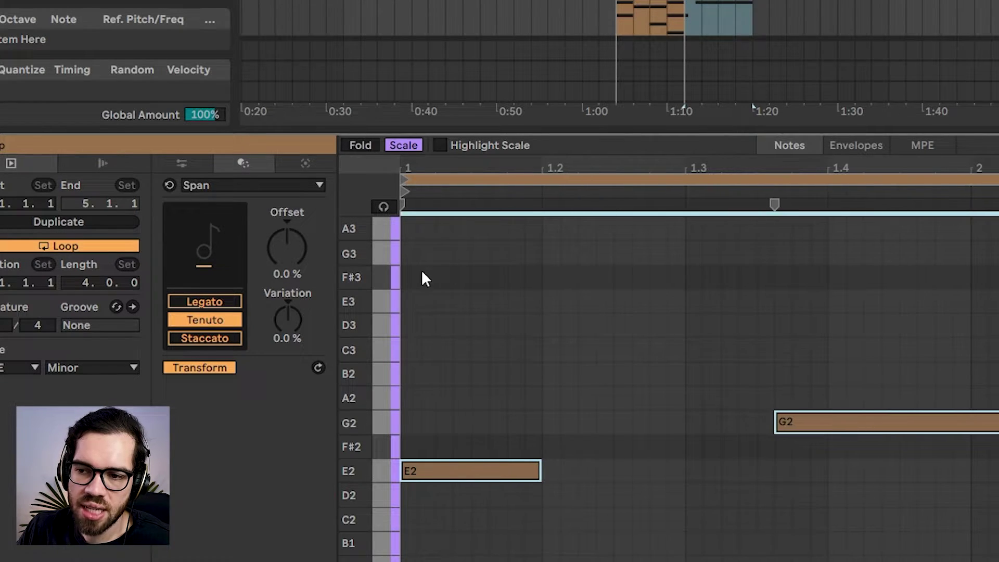
pyautogui.click(221, 336)
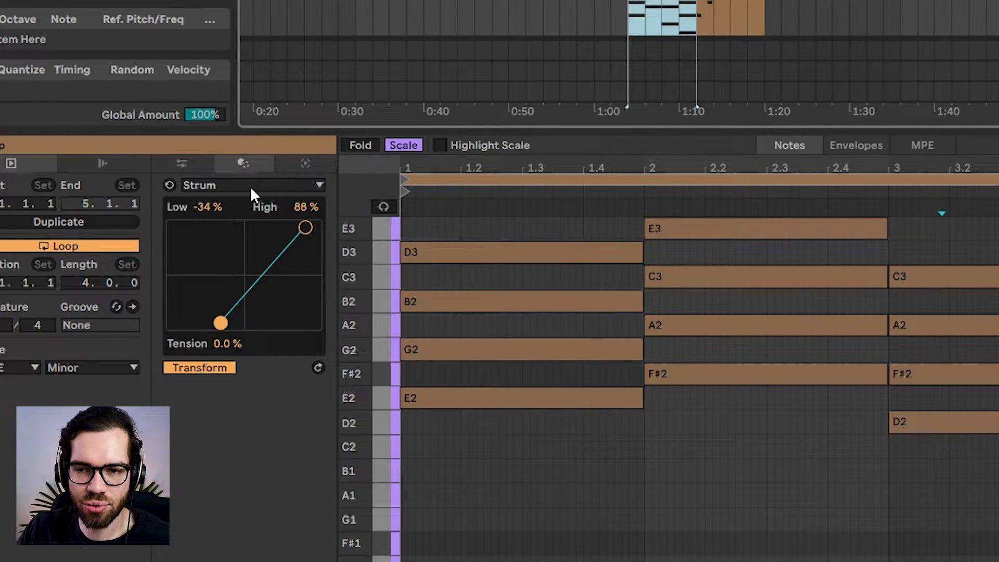
# Strum the chords in bars 2 and 3, with the low value at -96% and the high value at 48%.
pyautogui.moveTo(891, 245); pyautogui.dragTo(936, 457)
pyautogui.scroll(3, 954, 162)
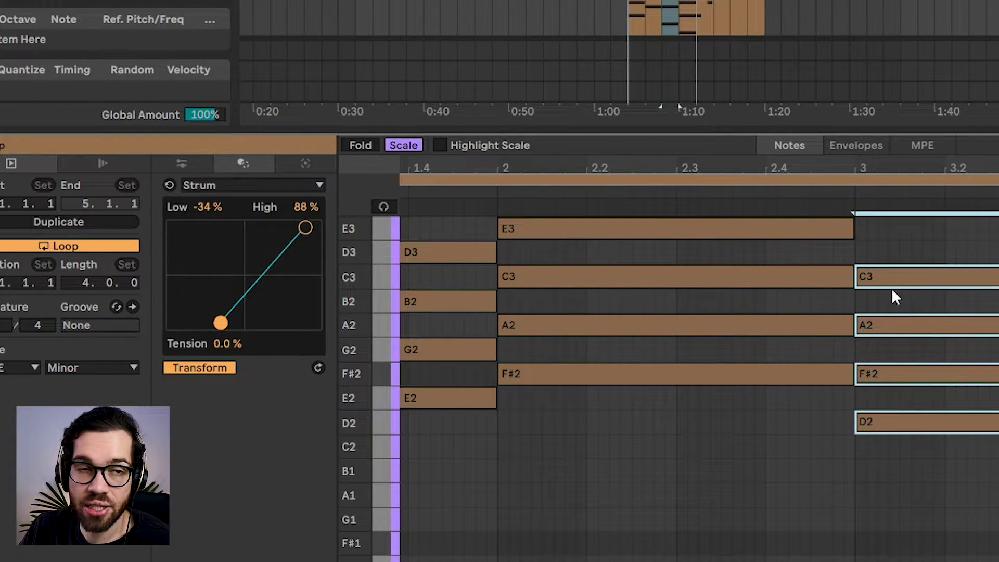
pyautogui.moveTo(218, 323); pyautogui.dragTo(176, 319)
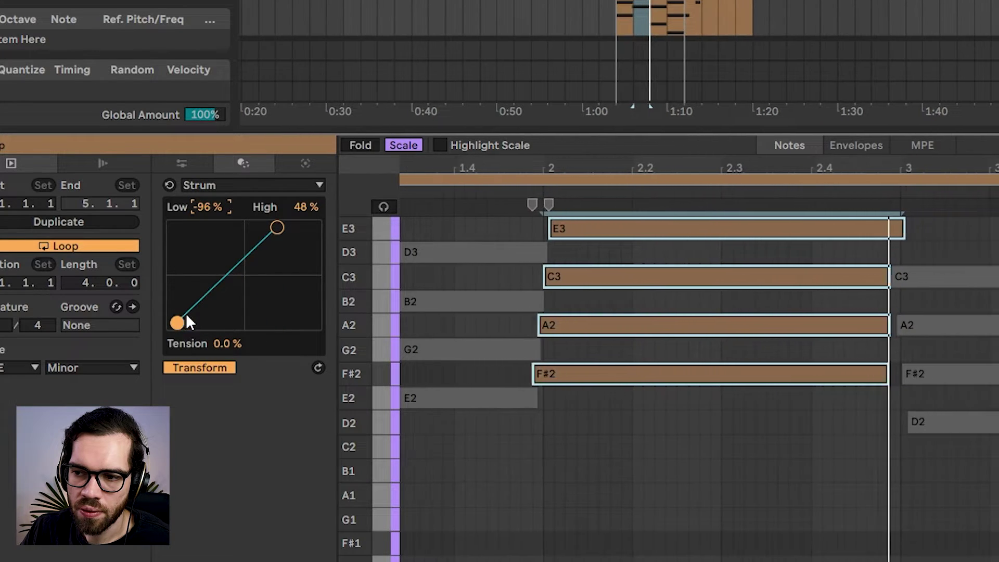
pyautogui.click(866, 240)
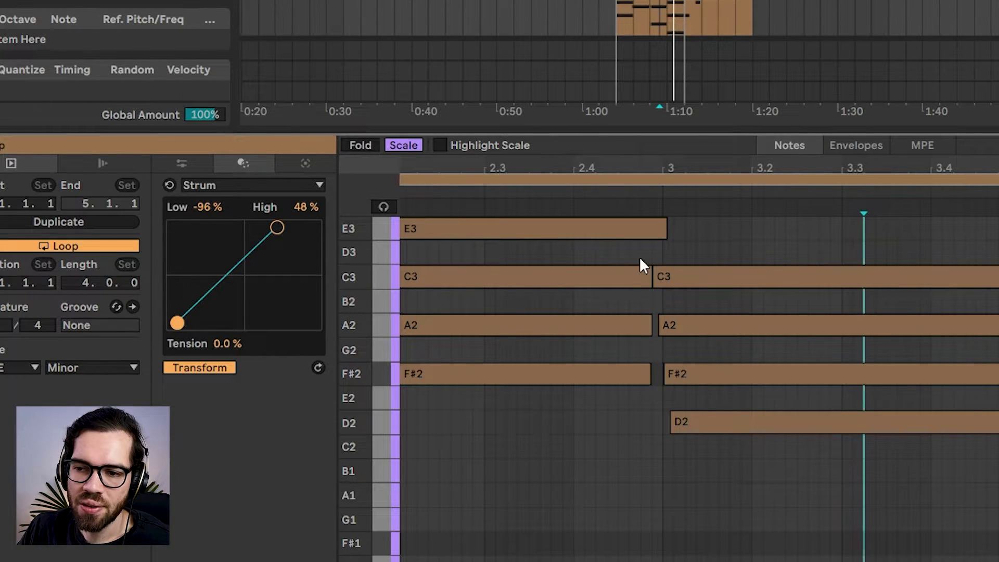
# Try extending bar 2's C3 note over the C3 note at the start of bar 3, and undo the change.
pyautogui.click(646, 275)
pyautogui.moveTo(648, 276); pyautogui.dragTo(674, 270)
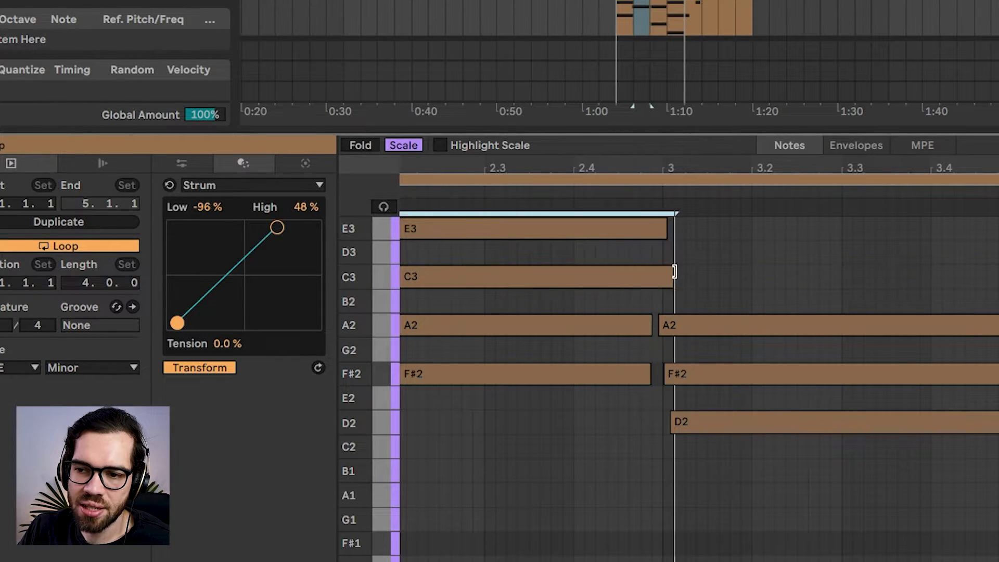
pyautogui.hotkey('ctrl', 'z')
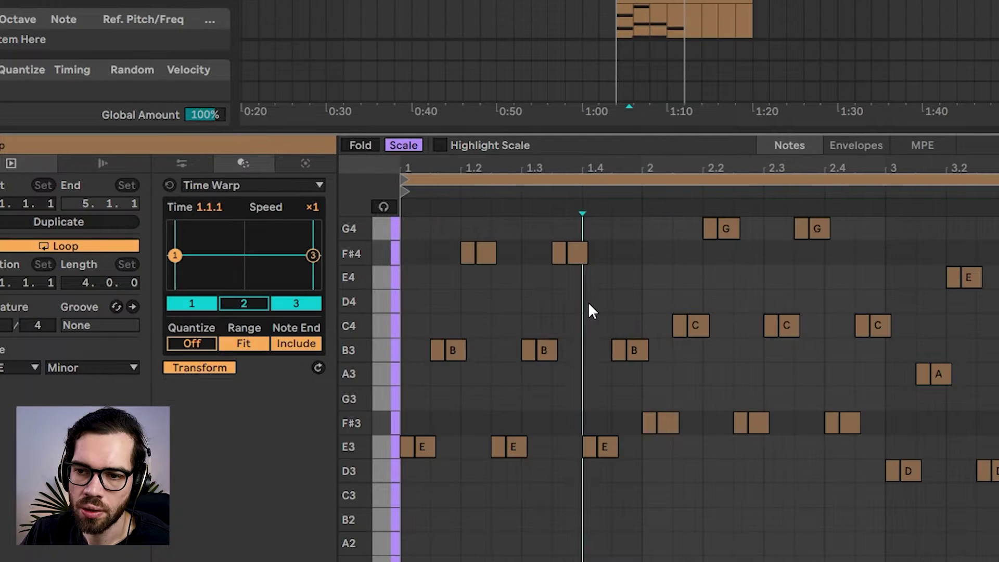
# Try Time Warp on bar 2's chord with breakpoint 1 at 2.1.4 and speed ×1.25, and reset the transformation.
pyautogui.hotkey('ctrl', 'a')
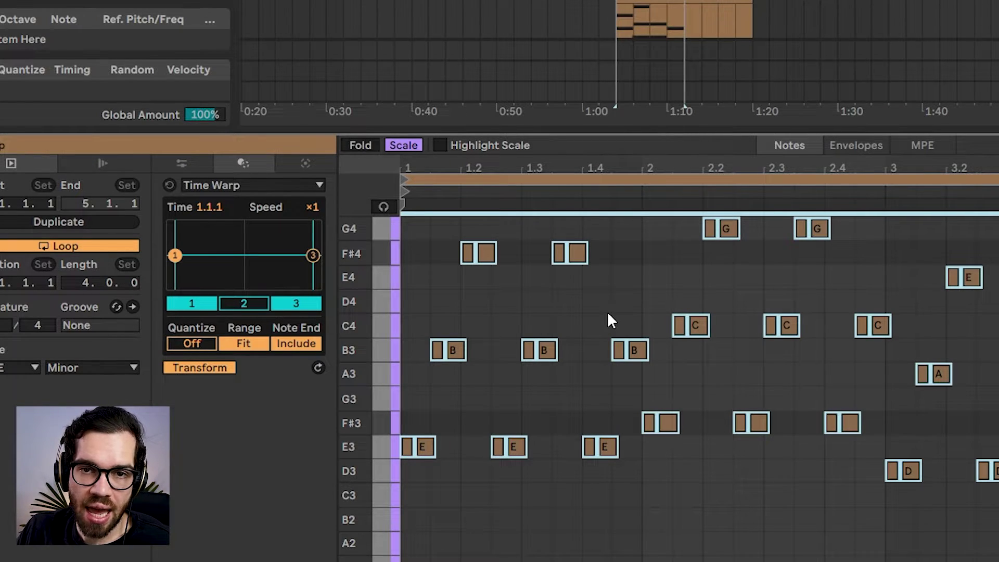
pyautogui.click(650, 21)
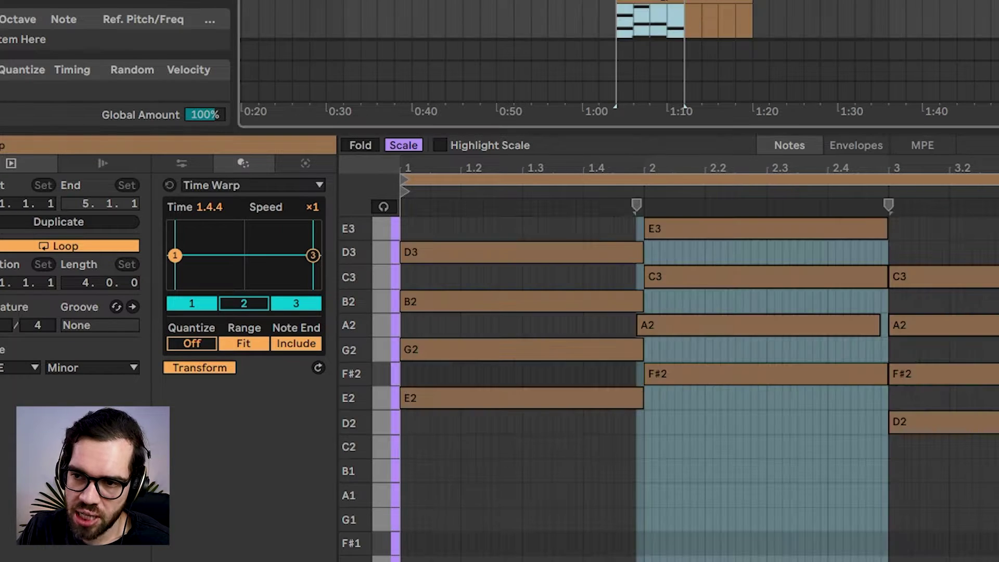
pyautogui.click(675, 332)
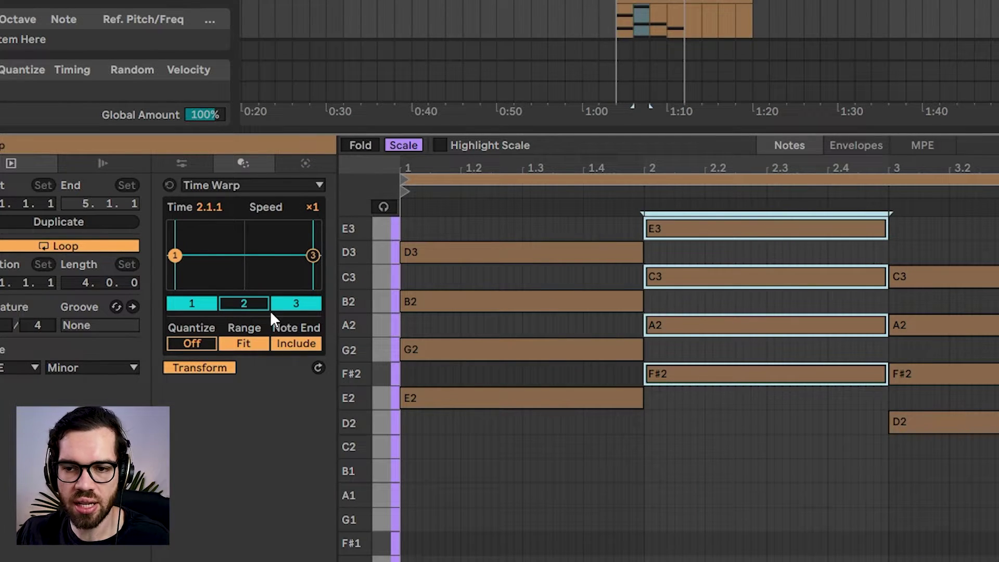
pyautogui.moveTo(175, 254); pyautogui.dragTo(204, 237)
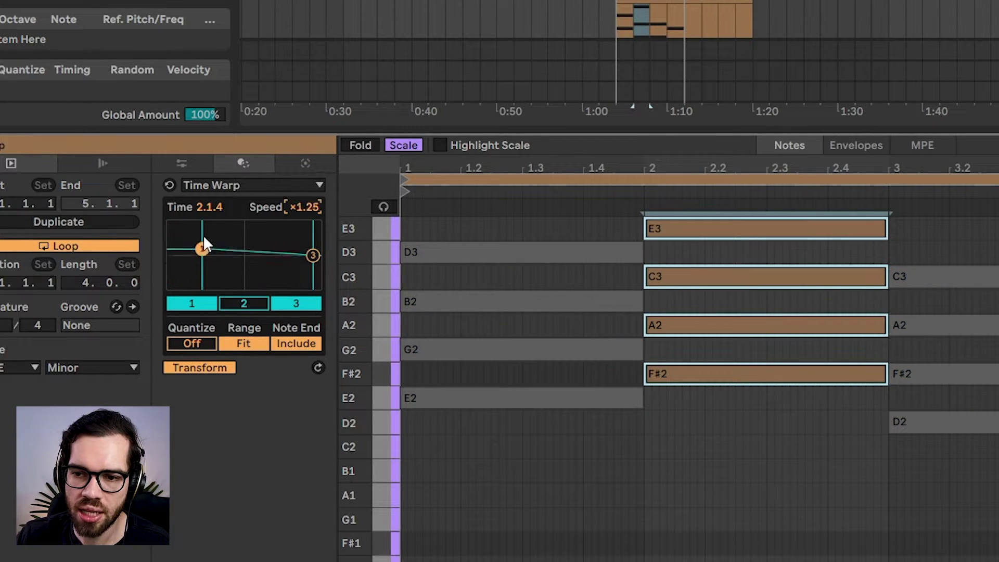
pyautogui.click(170, 186)
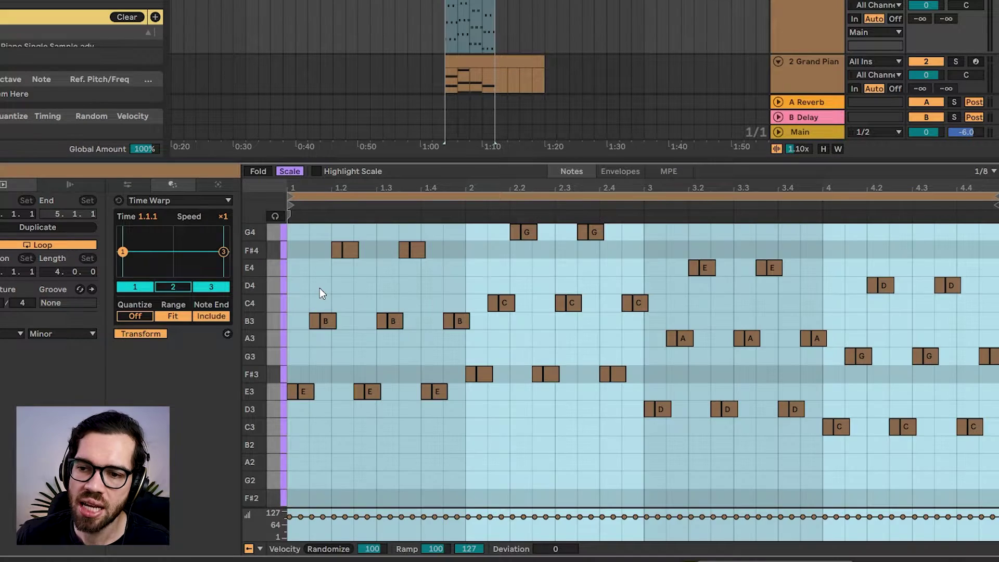
# Time-warp all the arpeggiated notes, adding breakpoint 2 at 3.2.4 with speed ×10, reshape the curve by moving that breakpoint, and play the clip.
pyautogui.click(319, 288)
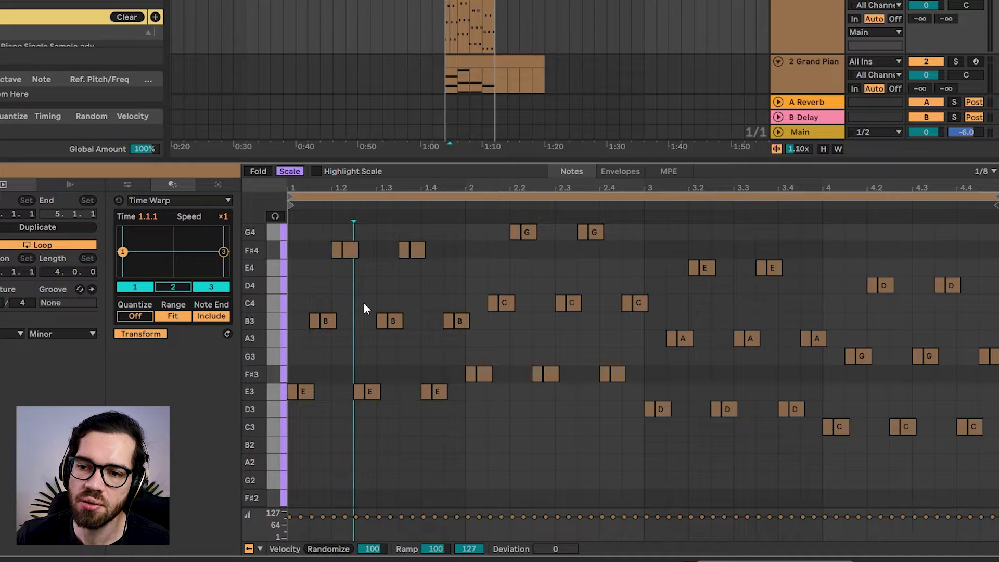
pyautogui.hotkey('ctrl', 'a')
pyautogui.moveTo(122, 257); pyautogui.dragTo(186, 231)
pyautogui.click(173, 287)
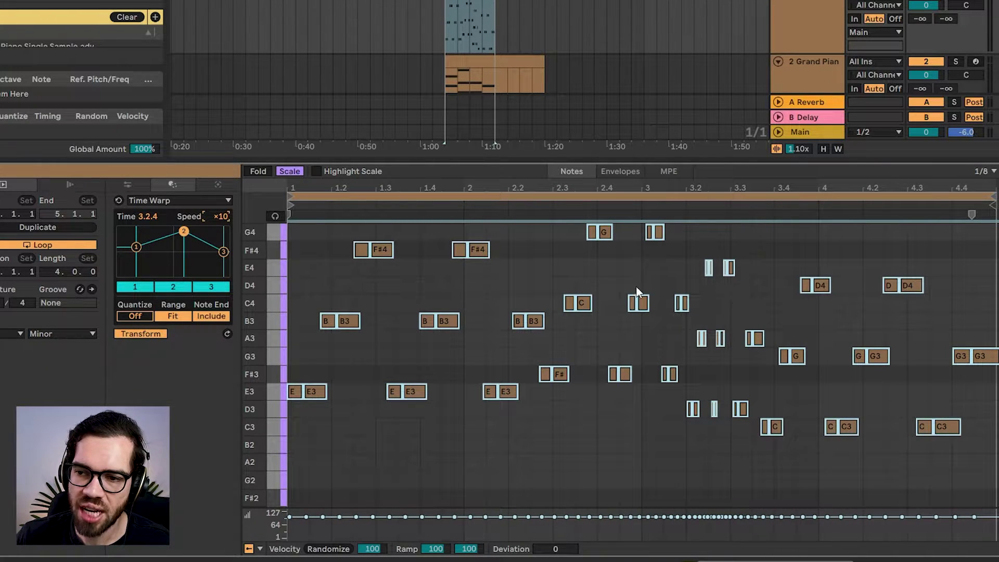
pyautogui.moveTo(183, 237); pyautogui.dragTo(220, 270)
pyautogui.press('space')
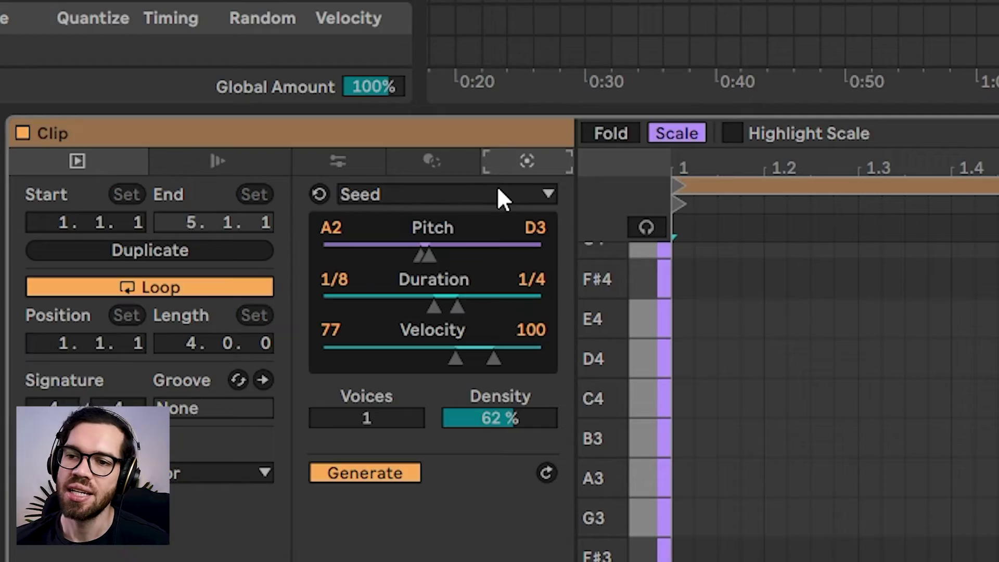
# Generate an E3 pattern with the Rhythm generator, using 7 steps, pattern 2, density 4 and a 1/8 step duration.
pyautogui.click(517, 194)
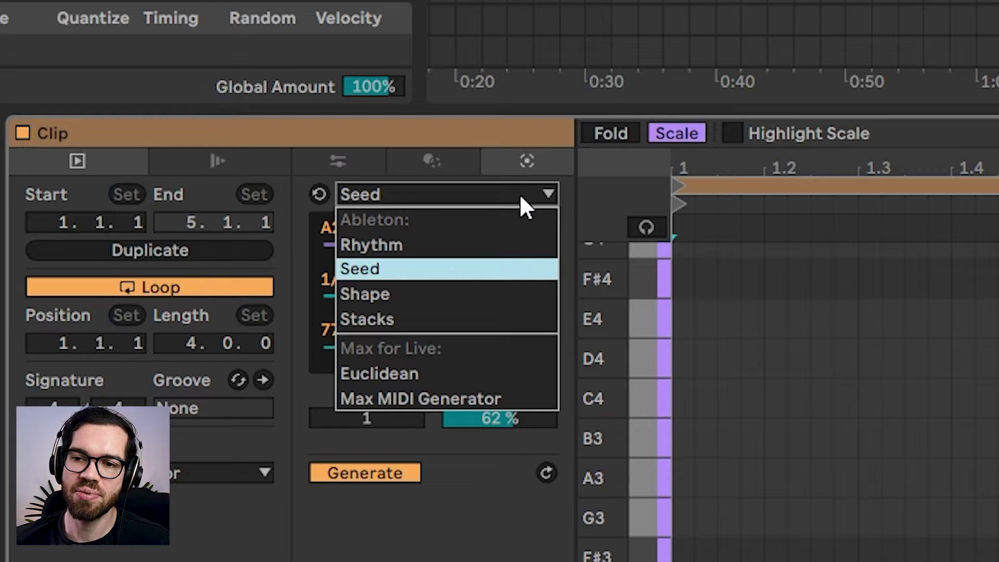
pyautogui.click(487, 244)
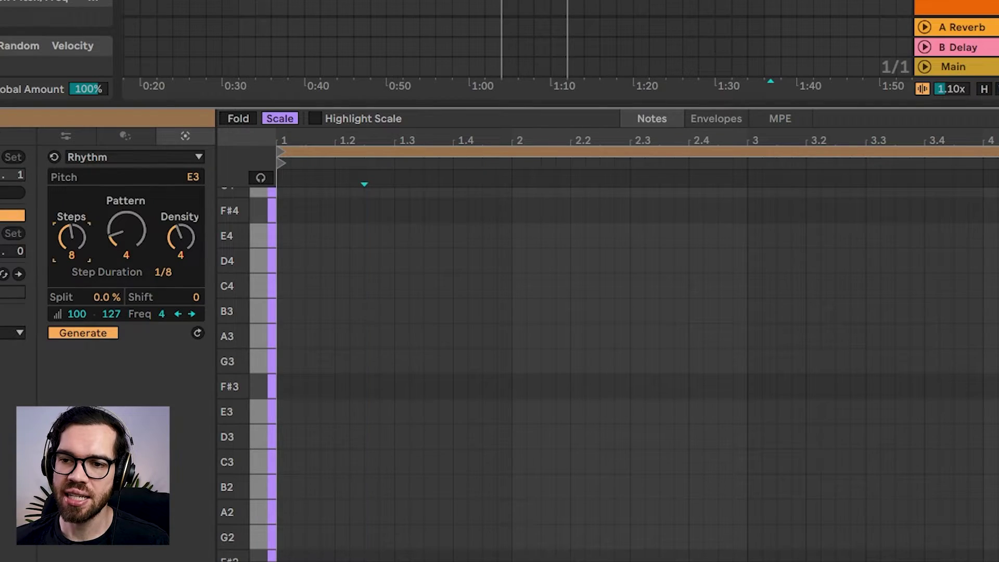
pyautogui.moveTo(433, 312); pyautogui.dragTo(433, 335)
pyautogui.moveTo(347, 319); pyautogui.dragTo(346, 333)
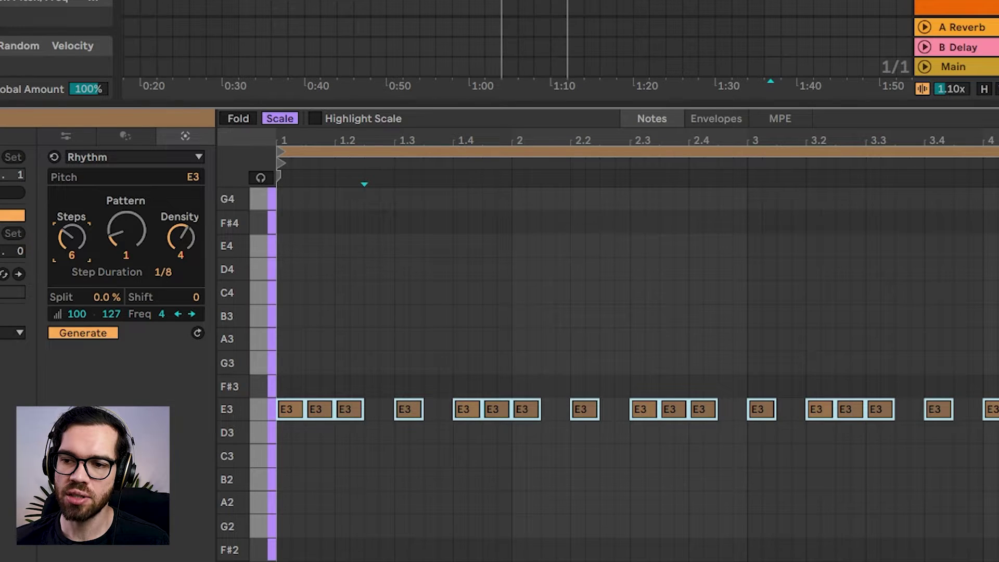
pyautogui.press('Up')
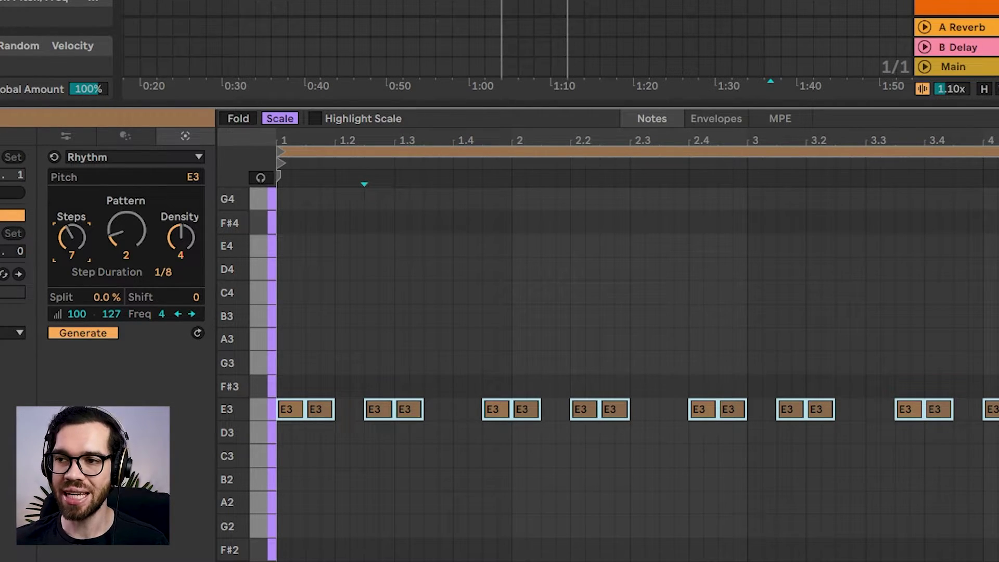
# Generate a closed hi-hat rhythm in the drum clip with 6 steps, pattern 1 and density 4, and play it.
pyautogui.click(968, 13)
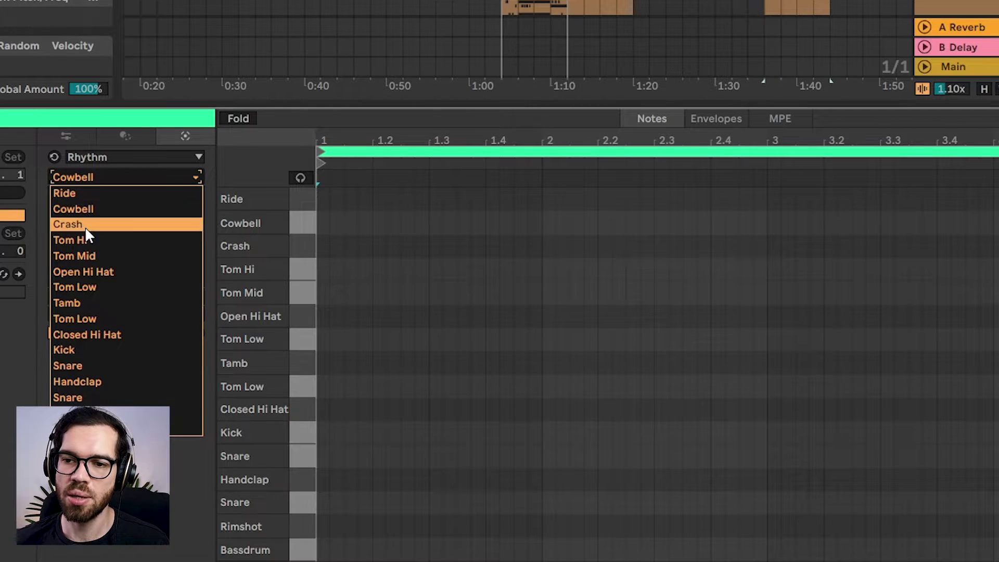
pyautogui.click(93, 272)
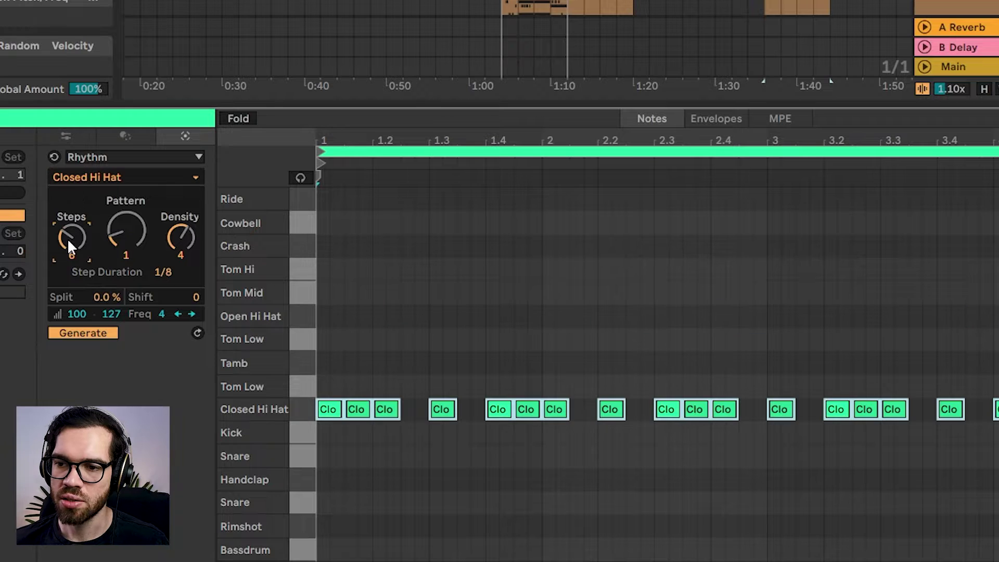
pyautogui.press('space')
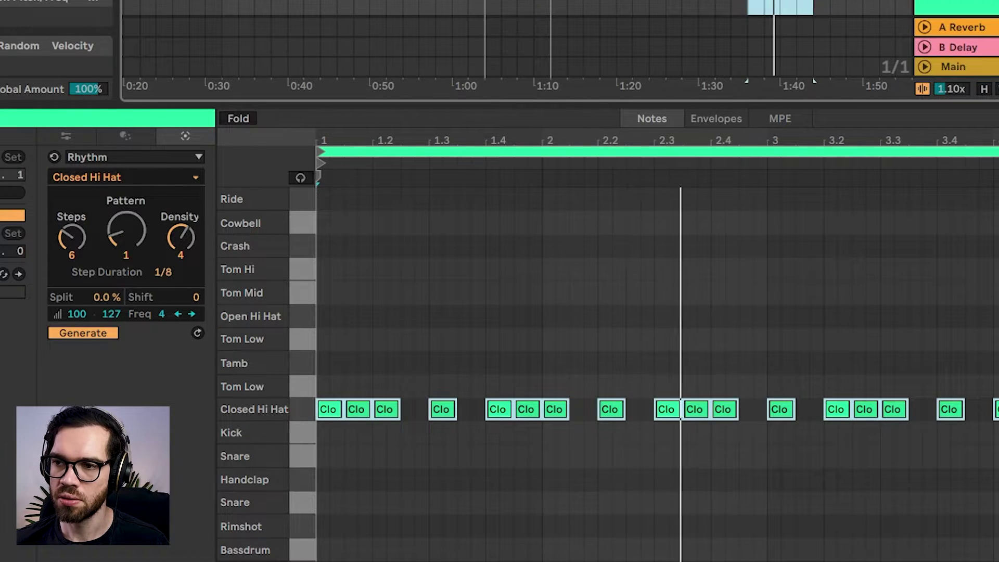
# Add a generated rimshot rhythm to the drum clip with 9 steps, pattern 17 and density 6.
pyautogui.click(149, 177)
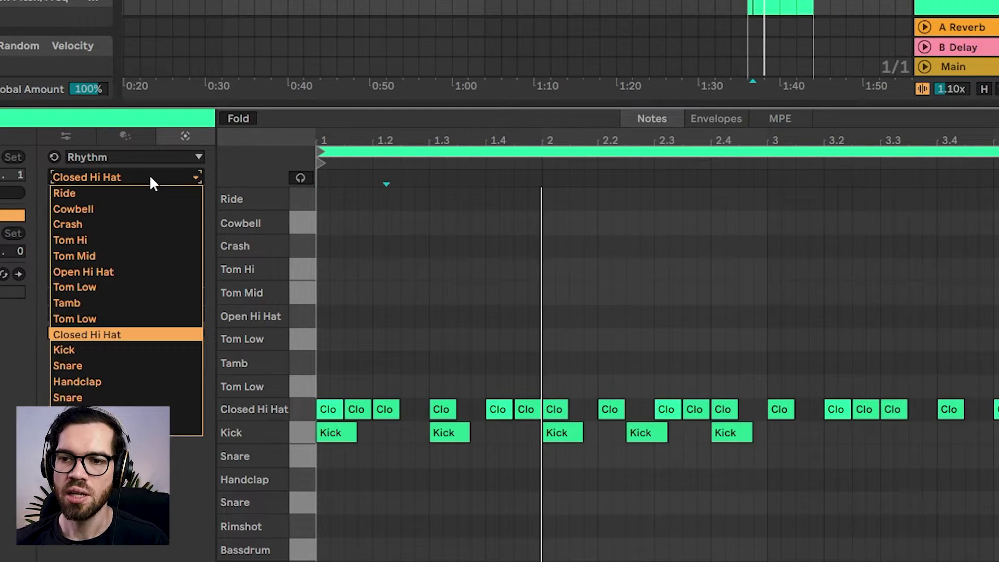
pyautogui.click(130, 413)
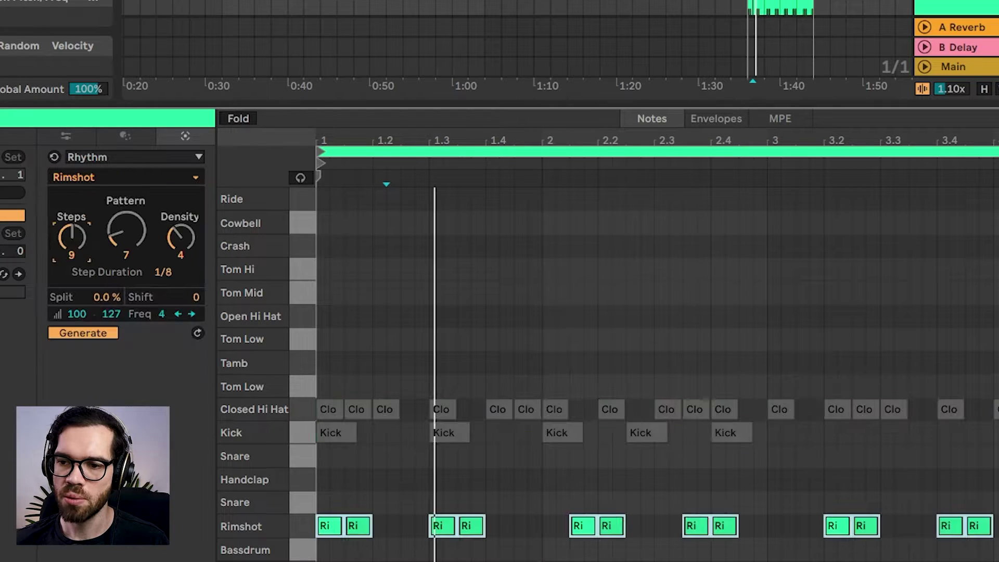
pyautogui.moveTo(127, 233); pyautogui.dragTo(174, 228)
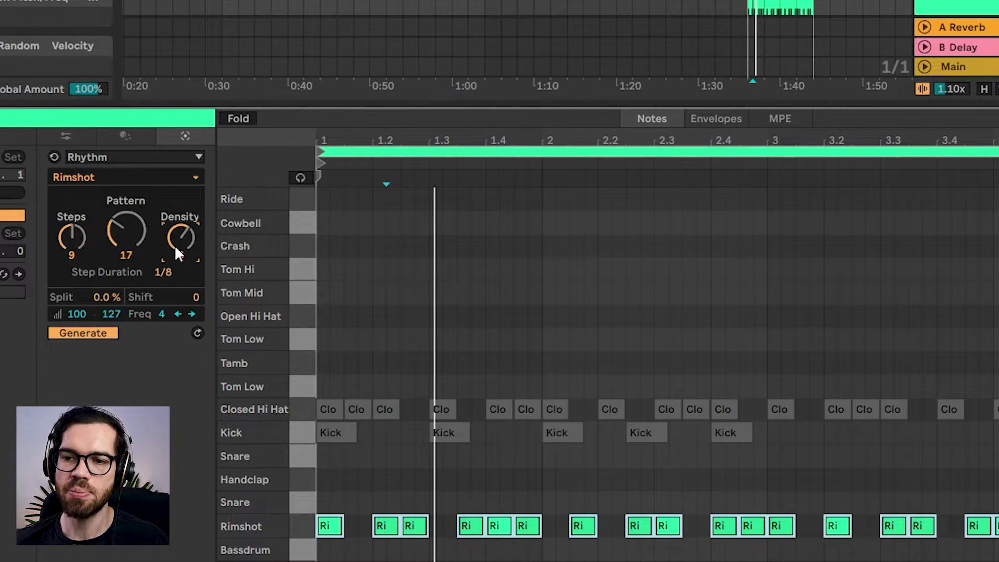
# Set the rimshot rhythm's shift to -6, its velocity values to 31 and 43, and its step duration to 1/16.
pyautogui.moveTo(196, 297)
pyautogui.mouseDown()
pyautogui.moveTo(196, 287)
pyautogui.moveTo(196, 297)
pyautogui.mouseUp()
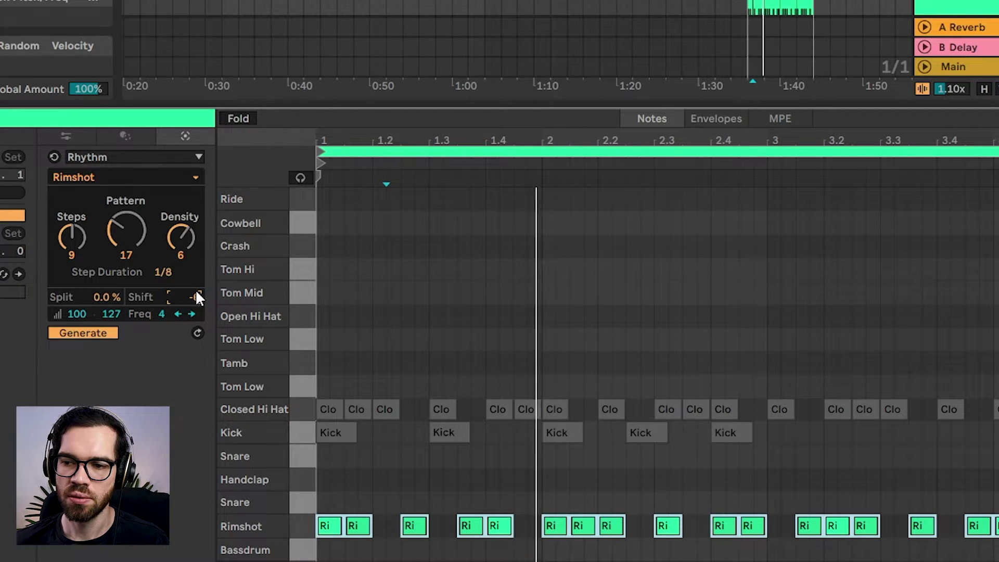
pyautogui.moveTo(108, 314); pyautogui.dragTo(108, 359)
pyautogui.moveTo(163, 272); pyautogui.dragTo(162, 284)
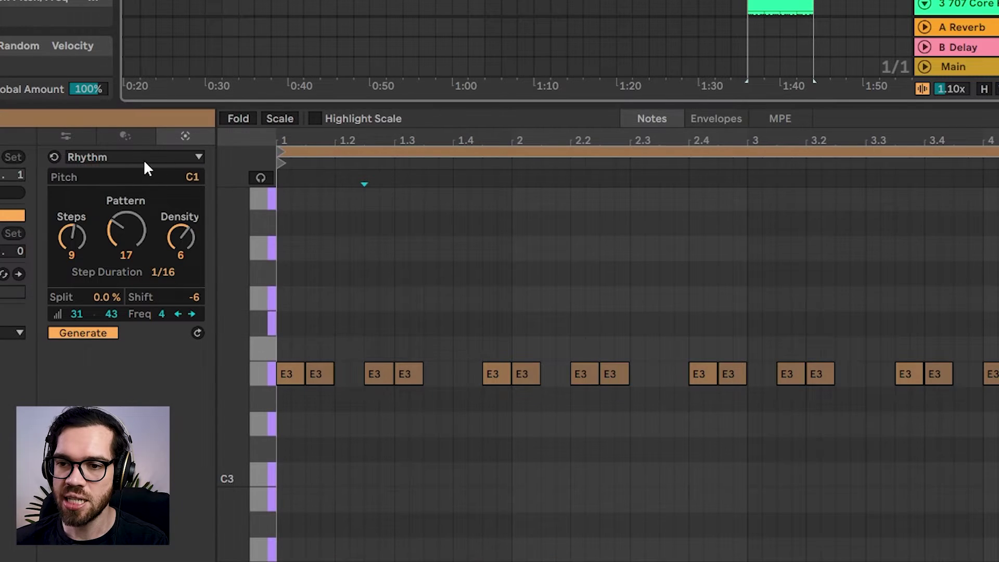
# Generate a melody with the Seed generator, narrow its pitch range to E3–G3, and play it.
pyautogui.click(144, 159)
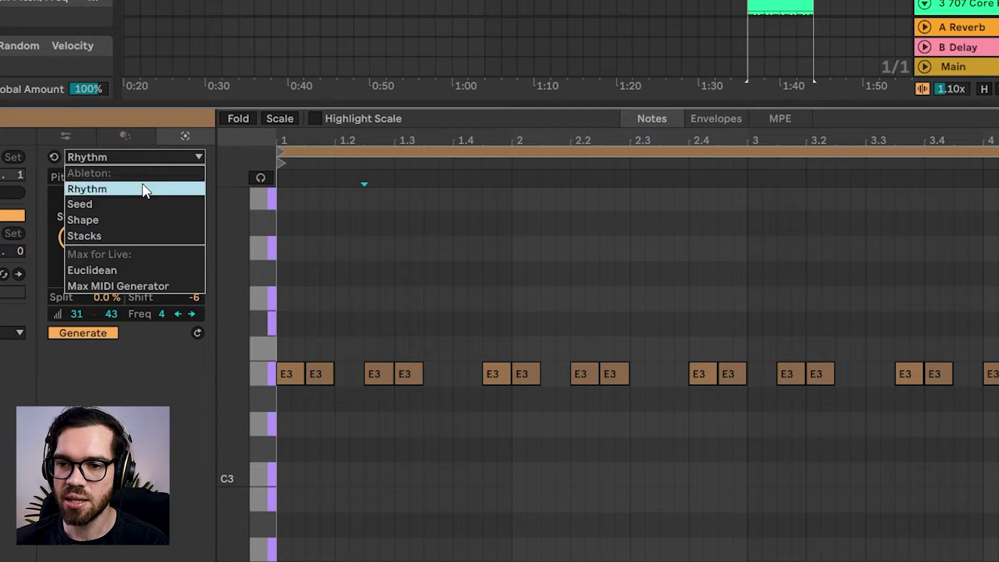
pyautogui.click(138, 204)
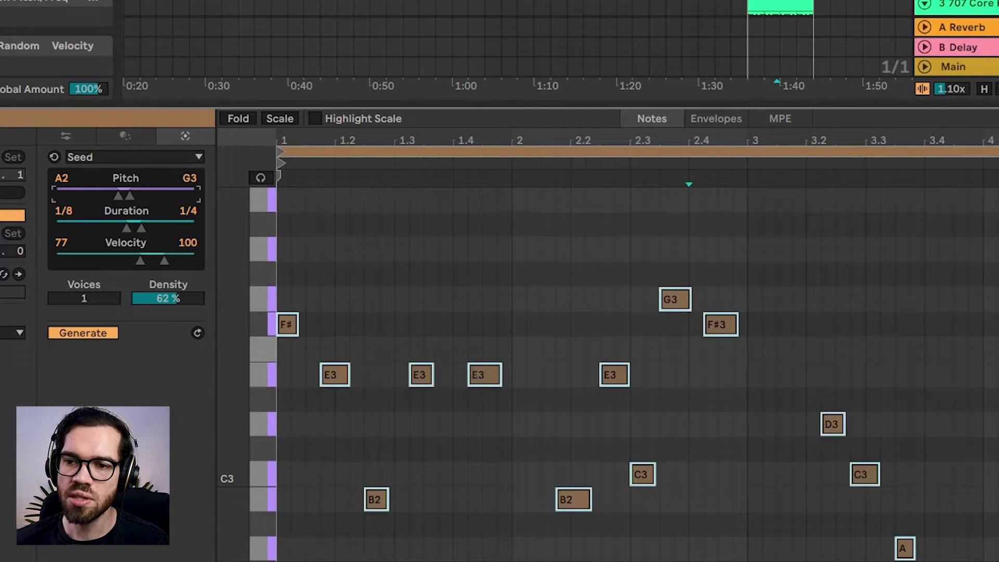
pyautogui.moveTo(114, 203); pyautogui.dragTo(126, 203)
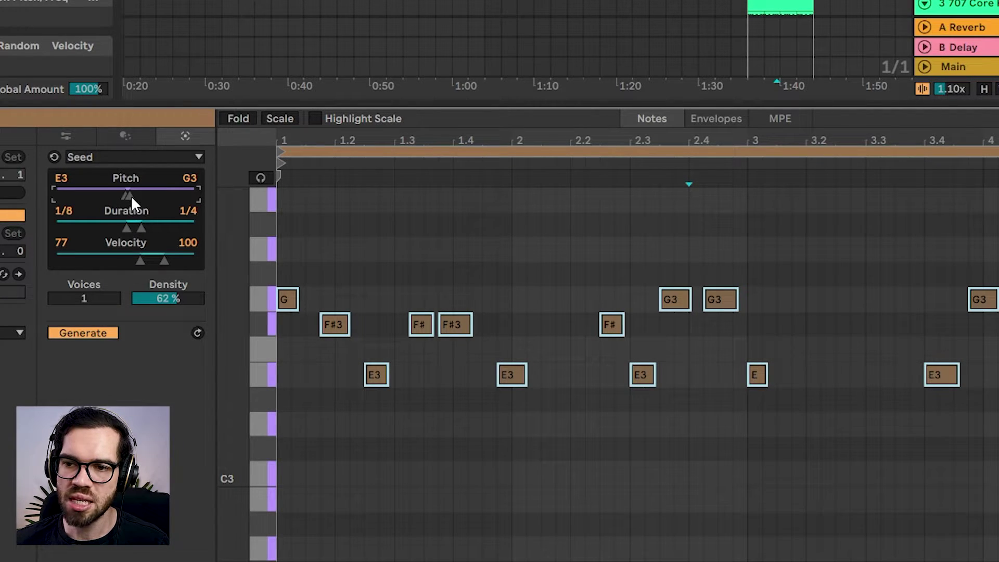
pyautogui.press('space')
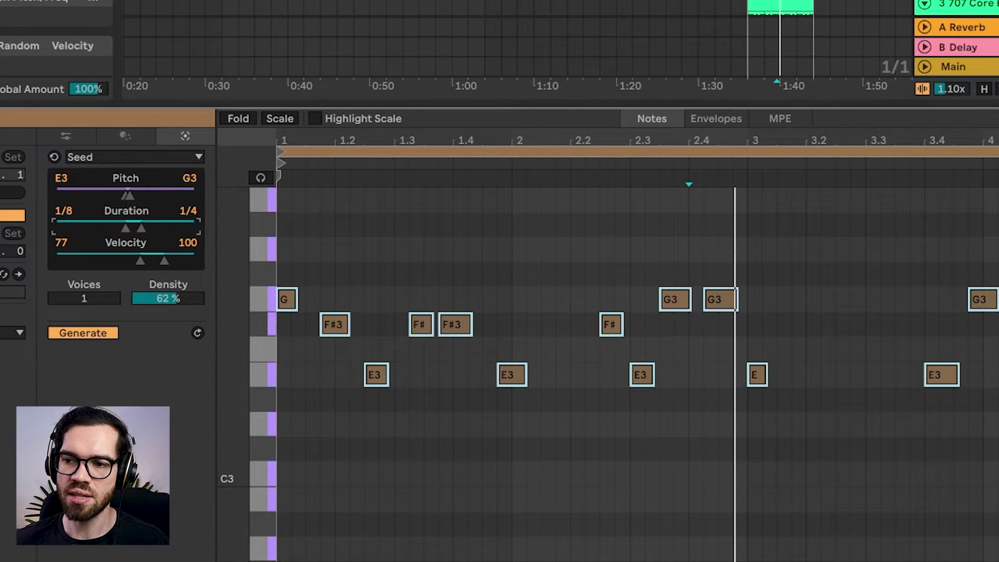
# Set the Seed generator's minimum note duration to 1/16 and lower its minimum velocity.
pyautogui.moveTo(125, 228); pyautogui.dragTo(114, 227)
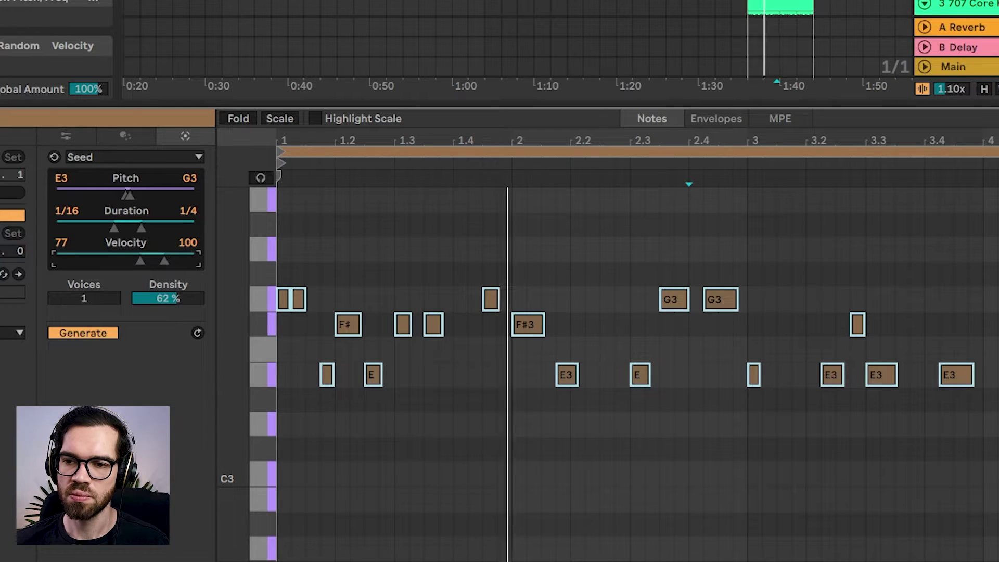
pyautogui.moveTo(139, 260); pyautogui.dragTo(119, 260)
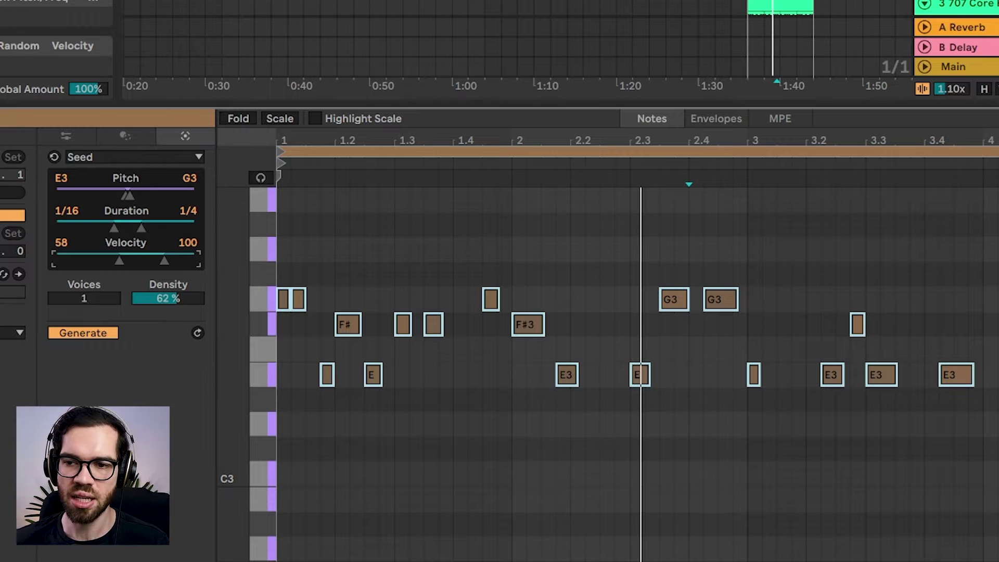
pyautogui.moveTo(120, 260); pyautogui.dragTo(125, 260)
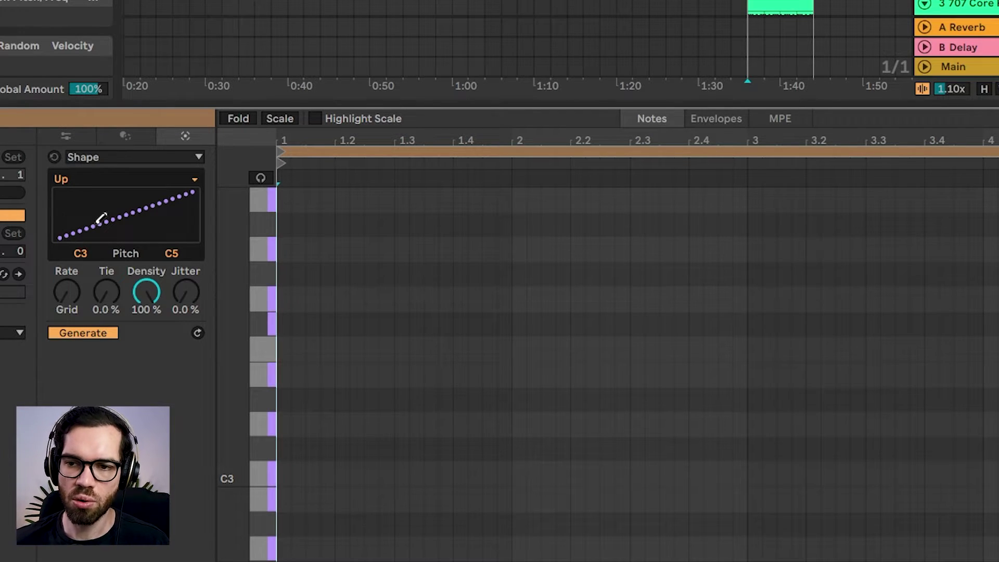
# Draw custom rising pitch contours freehand in the Shape generator to generate notes between C3 and C5.
pyautogui.moveTo(63, 231); pyautogui.dragTo(201, 151)
pyautogui.moveTo(73, 229)
pyautogui.mouseDown()
pyautogui.moveTo(38, 251)
pyautogui.moveTo(216, 130)
pyautogui.mouseUp()
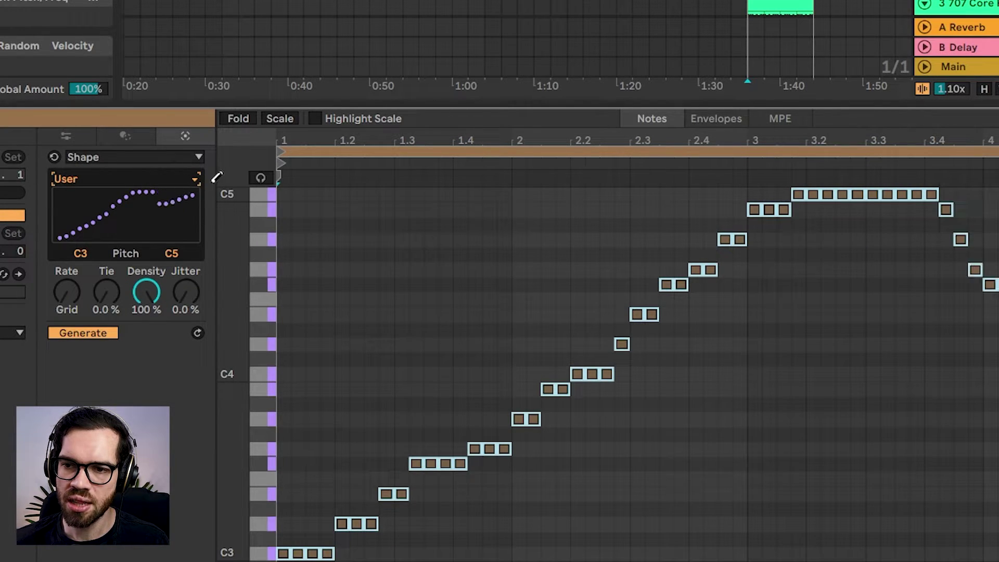
pyautogui.moveTo(210, 174); pyautogui.dragTo(27, 274)
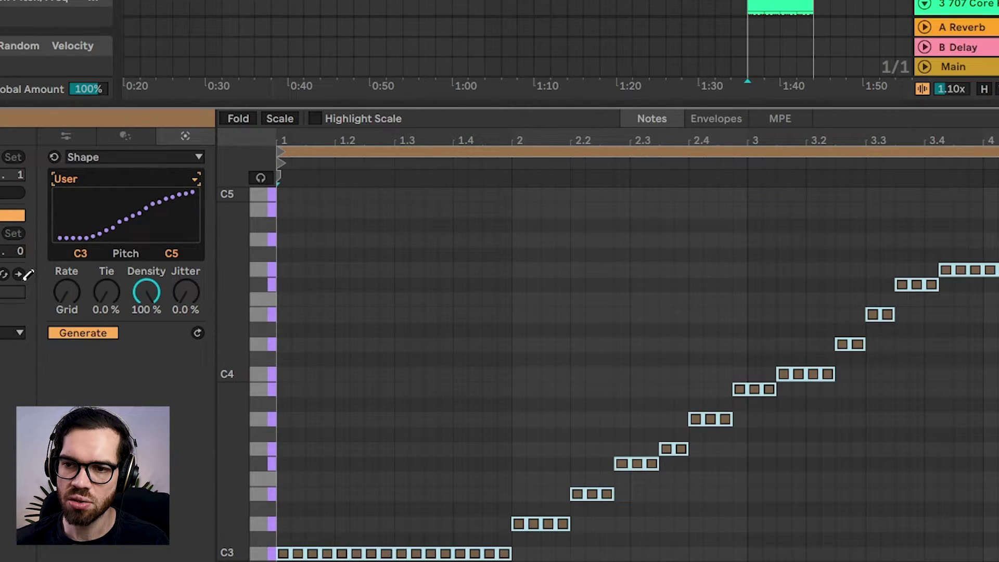
# Try the Flat contour preset in the Shape generator and replace it with Up.
pyautogui.click(108, 178)
pyautogui.click(103, 211)
pyautogui.click(116, 178)
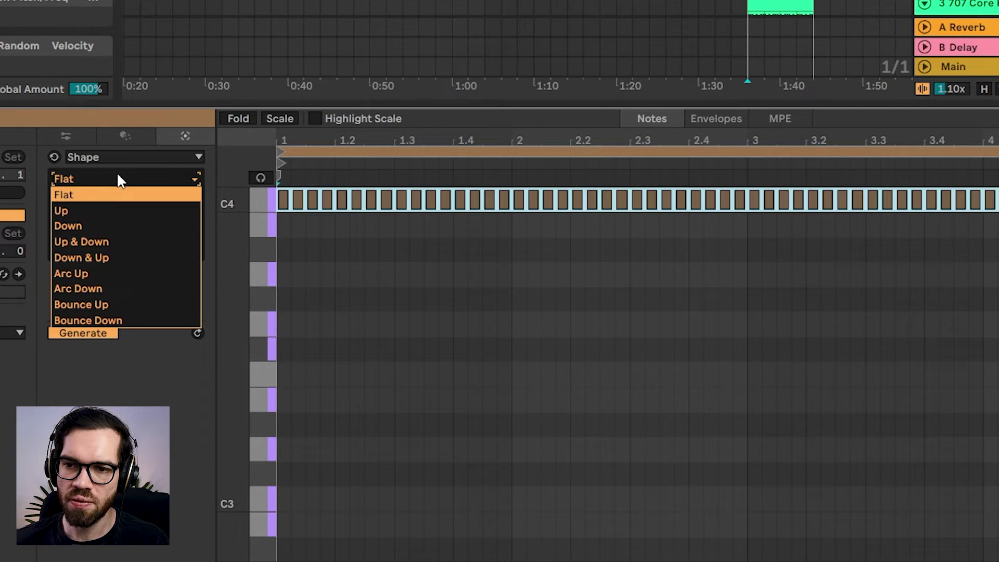
pyautogui.click(98, 214)
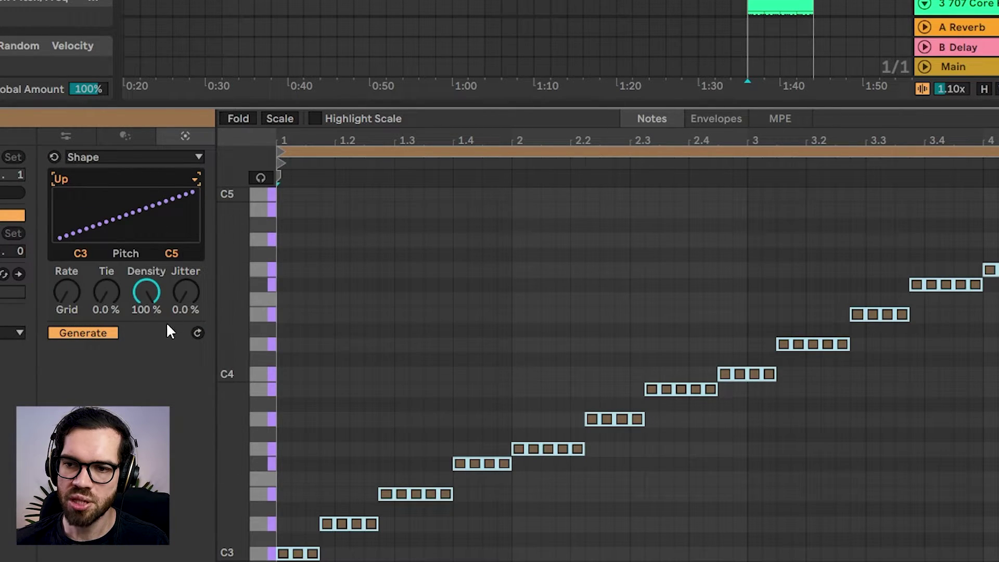
# Refine the Shape generator with pitch range E3–E4, Tie 29% and Jitter 37%, and redraw its contour freehand.
pyautogui.moveTo(114, 255); pyautogui.dragTo(251, 302)
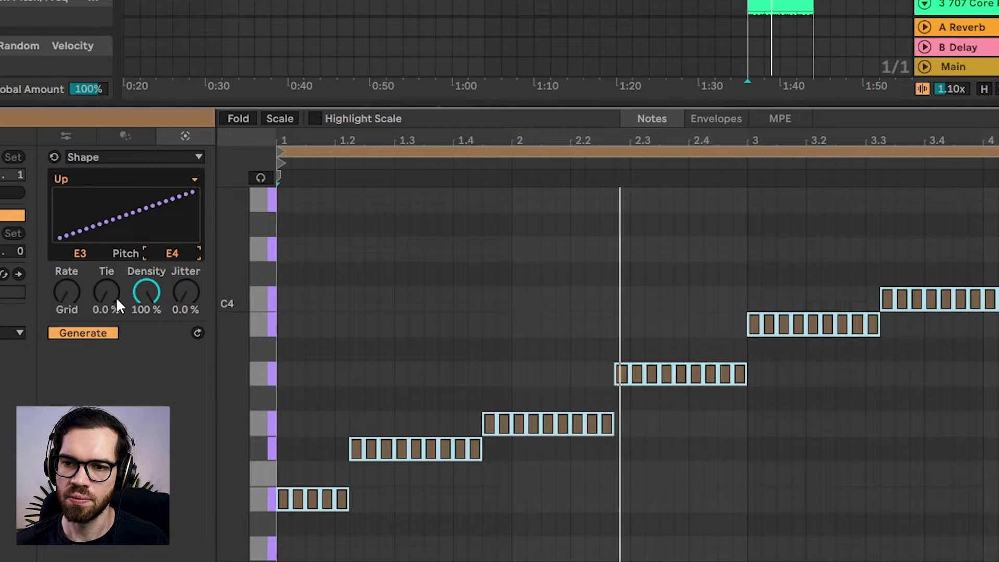
pyautogui.moveTo(116, 296); pyautogui.dragTo(116, 281)
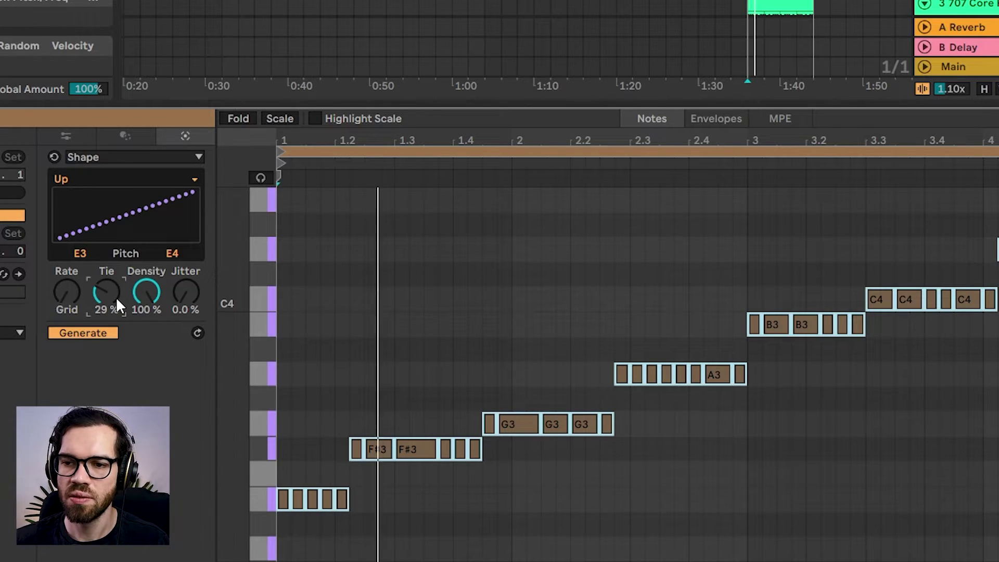
pyautogui.moveTo(190, 288); pyautogui.dragTo(189, 263)
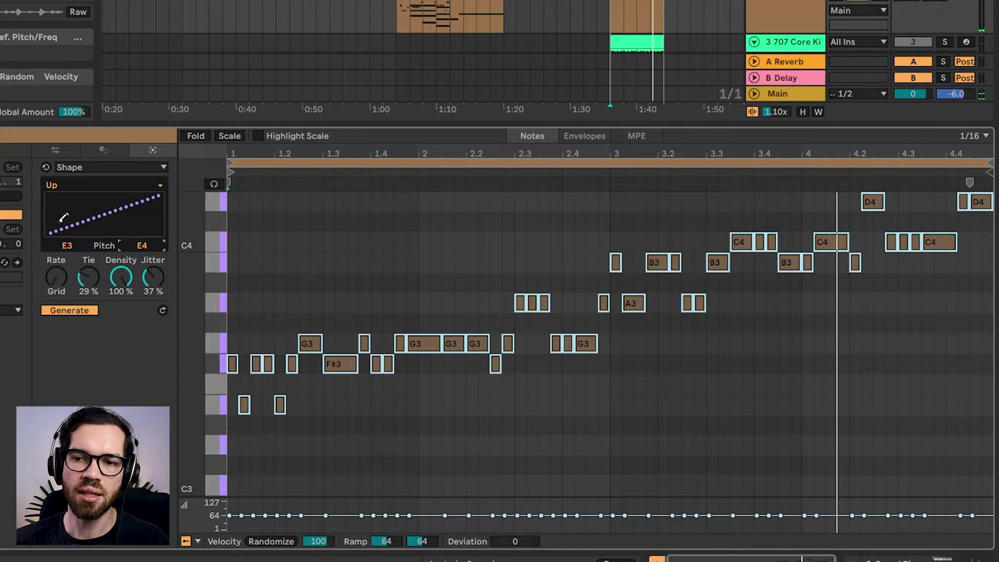
pyautogui.moveTo(54, 229)
pyautogui.mouseDown()
pyautogui.moveTo(85, 201)
pyautogui.moveTo(102, 205)
pyautogui.moveTo(127, 242)
pyautogui.moveTo(156, 235)
pyautogui.mouseUp()
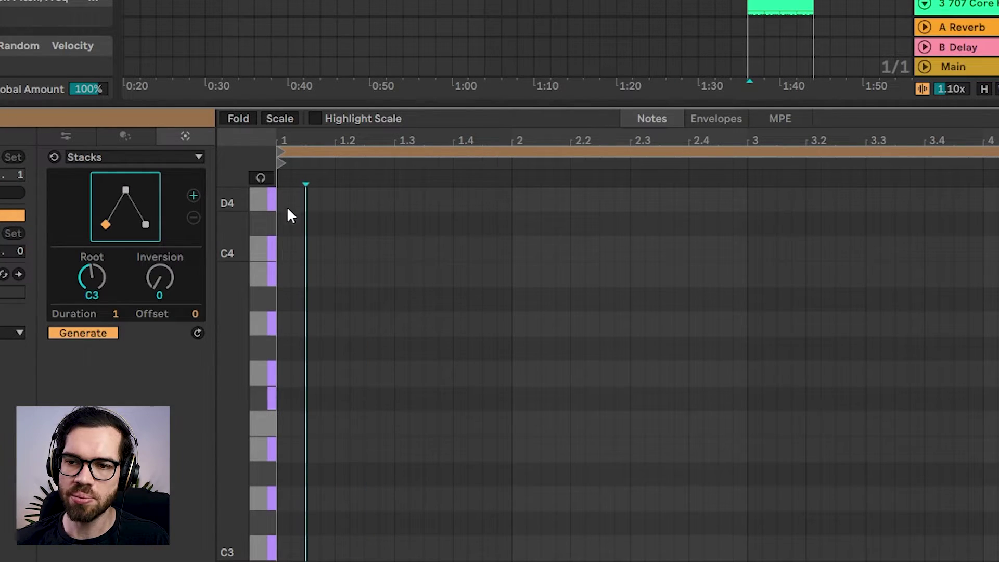
# Use the Stacks generator to create a C3 chord and add a second chord with root E3.
pyautogui.click(122, 193)
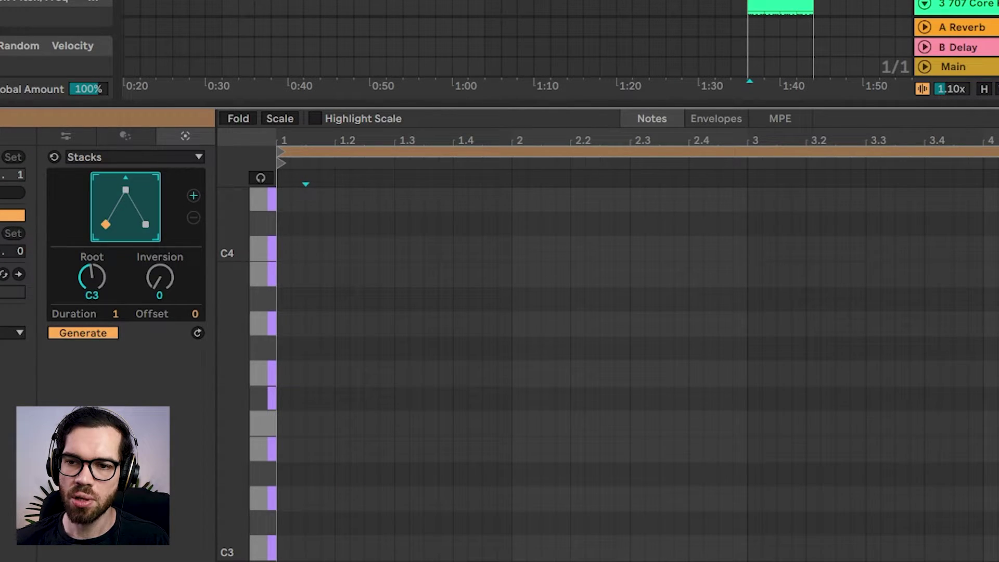
pyautogui.moveTo(124, 188)
pyautogui.mouseDown()
pyautogui.moveTo(124, 214)
pyautogui.moveTo(124, 182)
pyautogui.mouseUp()
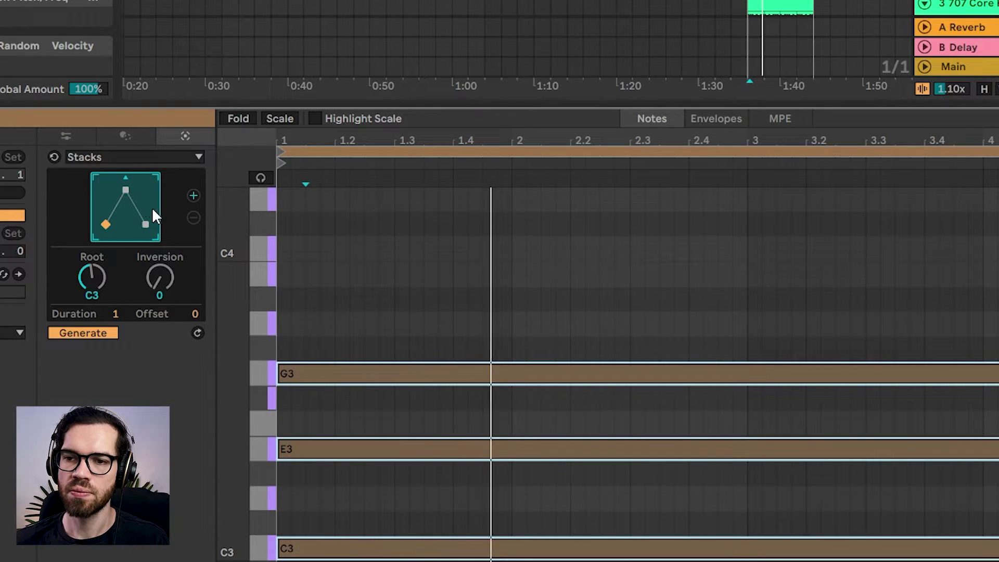
pyautogui.click(193, 195)
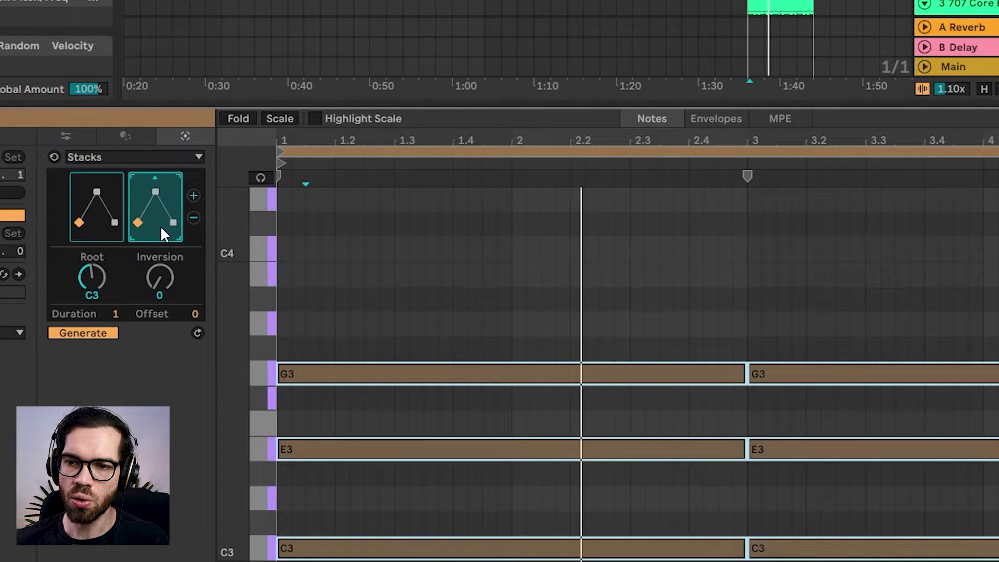
pyautogui.moveTo(97, 276)
pyautogui.mouseDown()
pyautogui.moveTo(97, 262)
pyautogui.moveTo(98, 272)
pyautogui.mouseUp()
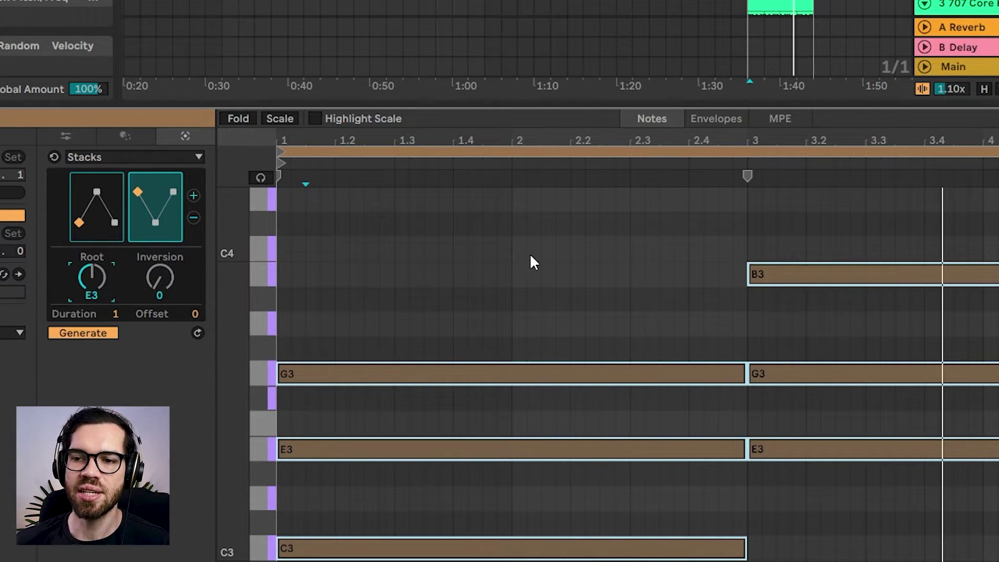
# Select the first chord's notes and experiment with its inversion and chord shape in the Stacks generator.
pyautogui.moveTo(530, 255); pyautogui.dragTo(446, 545)
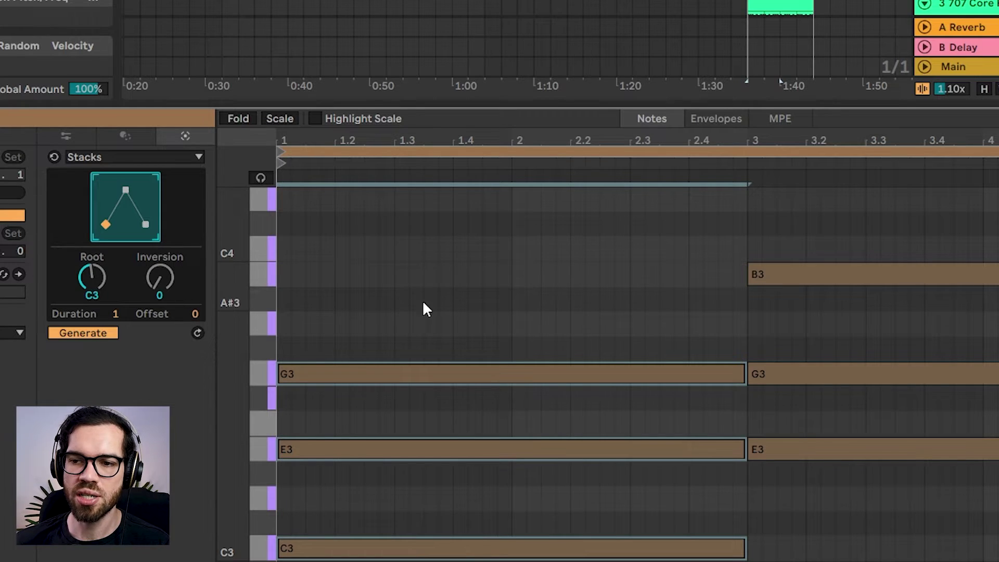
pyautogui.moveTo(160, 278)
pyautogui.mouseDown()
pyautogui.moveTo(160, 268)
pyautogui.moveTo(160, 278)
pyautogui.mouseUp()
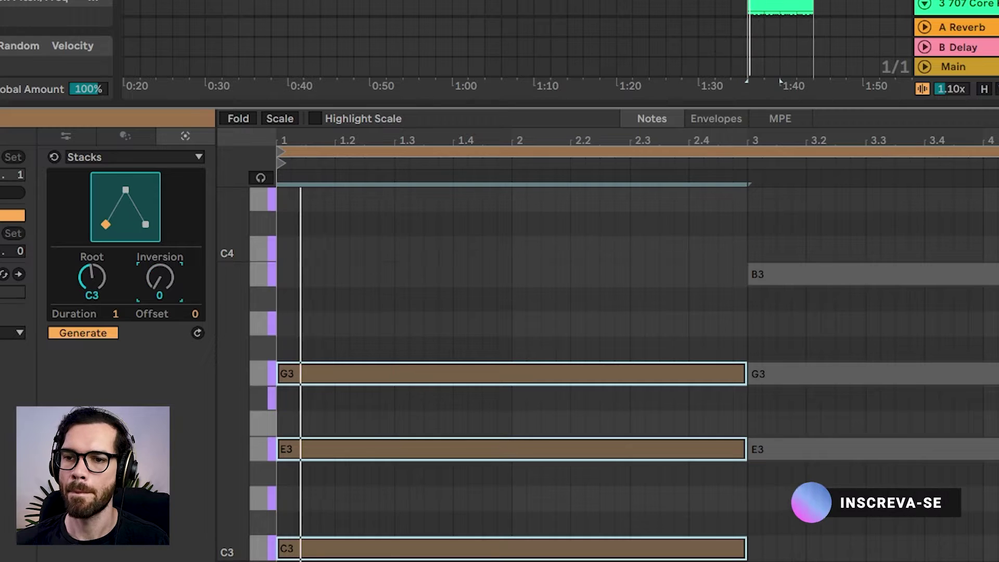
pyautogui.moveTo(105, 224)
pyautogui.mouseDown()
pyautogui.moveTo(116, 201)
pyautogui.moveTo(99, 207)
pyautogui.mouseUp()
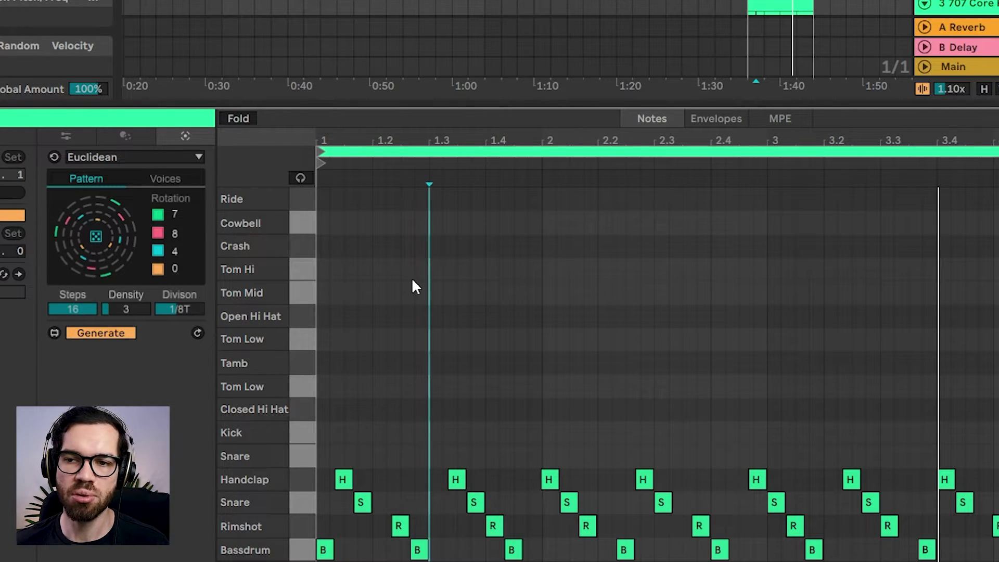
# Vary the rimshot voice's rotation in the Euclidean drum pattern, trying values such as 2 and 1.
pyautogui.click(174, 251)
pyautogui.press('Down')
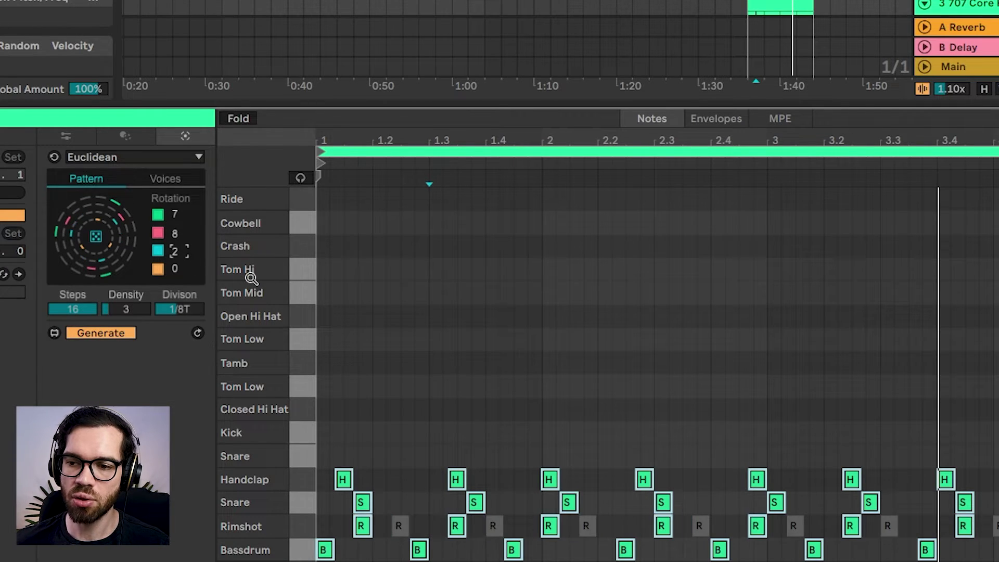
pyautogui.press('Up')
pyautogui.press('Down')
pyautogui.press('Down')
pyautogui.press('Down')
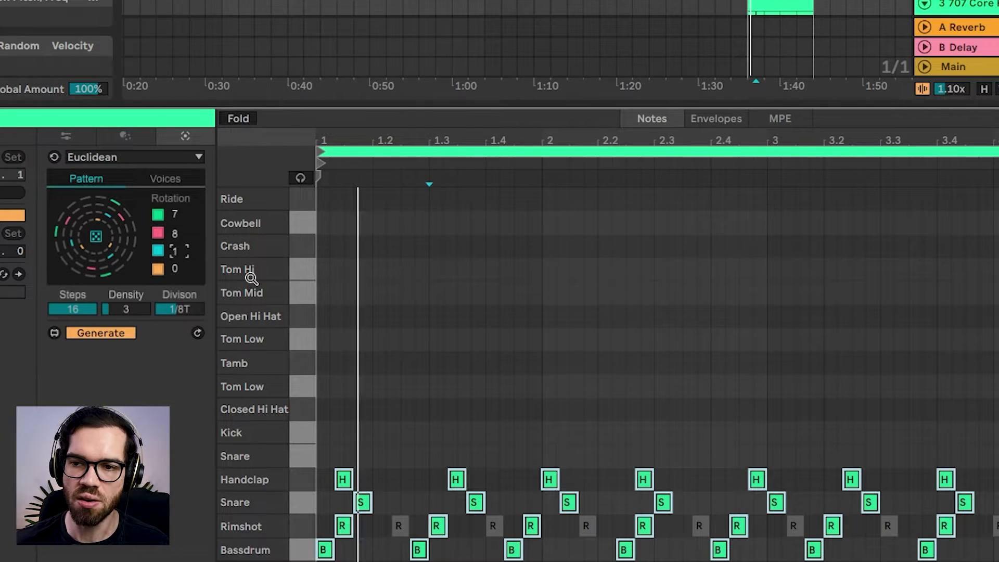
pyautogui.press('Up')
pyautogui.press('Up')
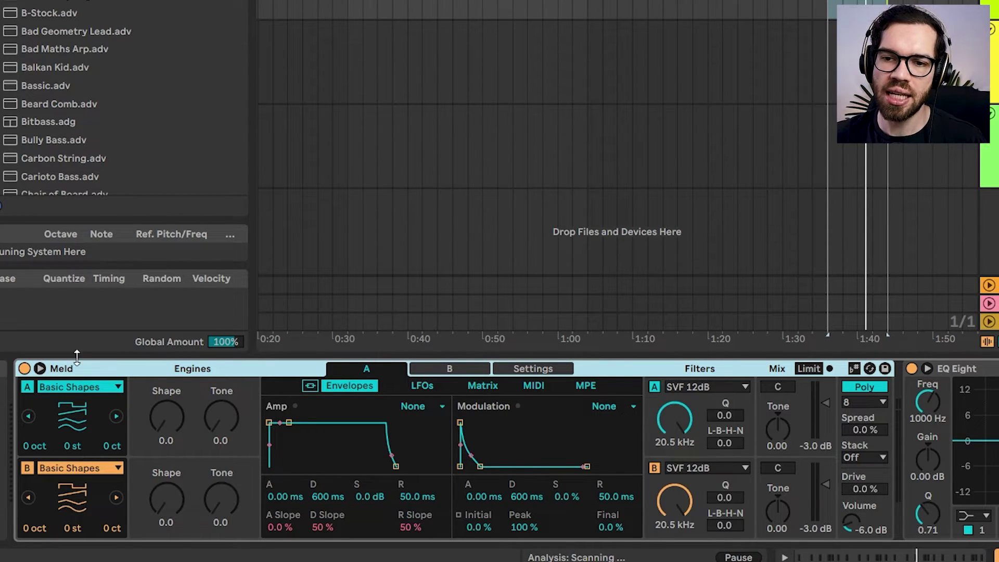
# Expand Meld's modulation matrix and set engine A to Fold Fm with Amount 29.4 while engine B is off.
pyautogui.click(41, 368)
pyautogui.click(64, 388)
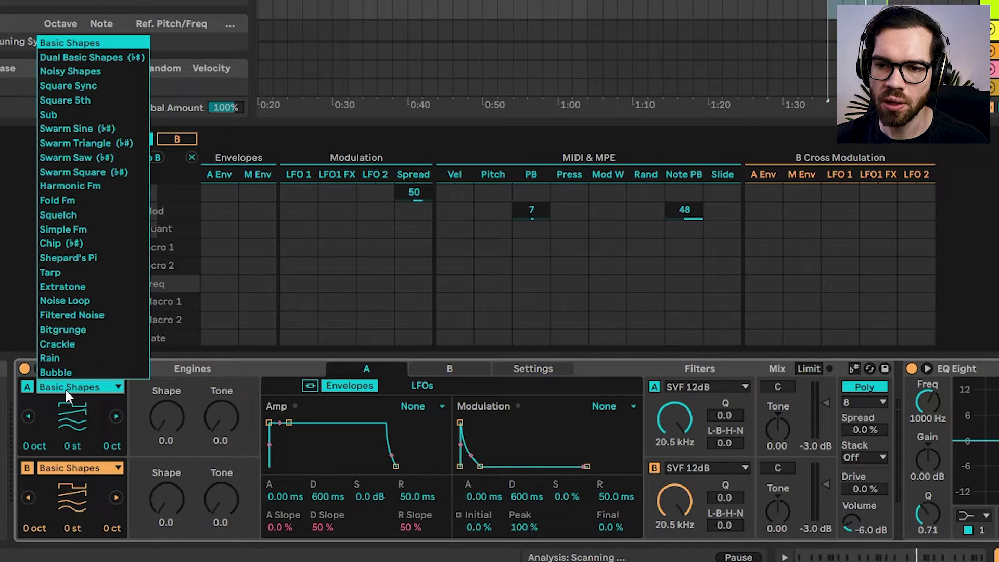
pyautogui.click(64, 388)
pyautogui.click(65, 388)
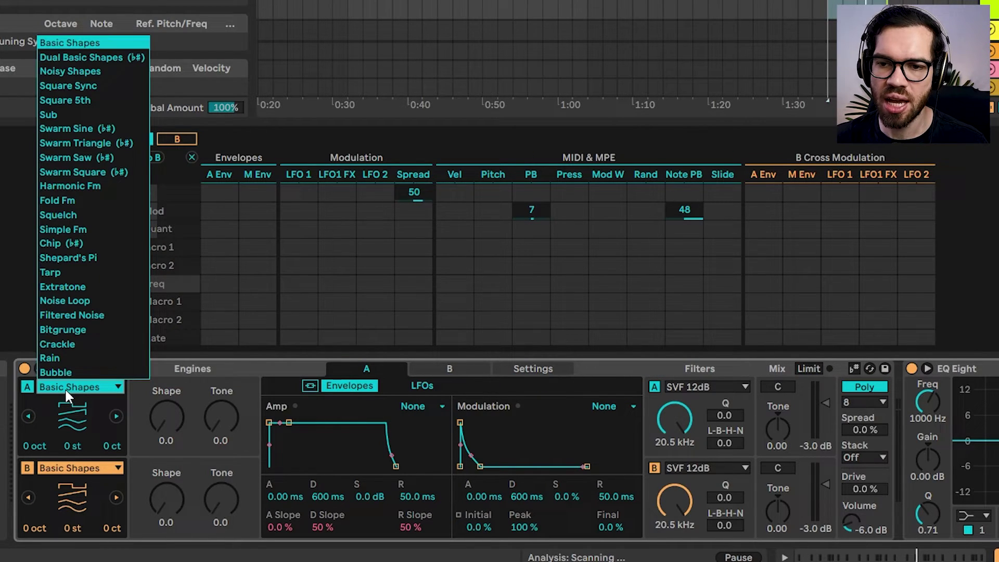
pyautogui.click(94, 212)
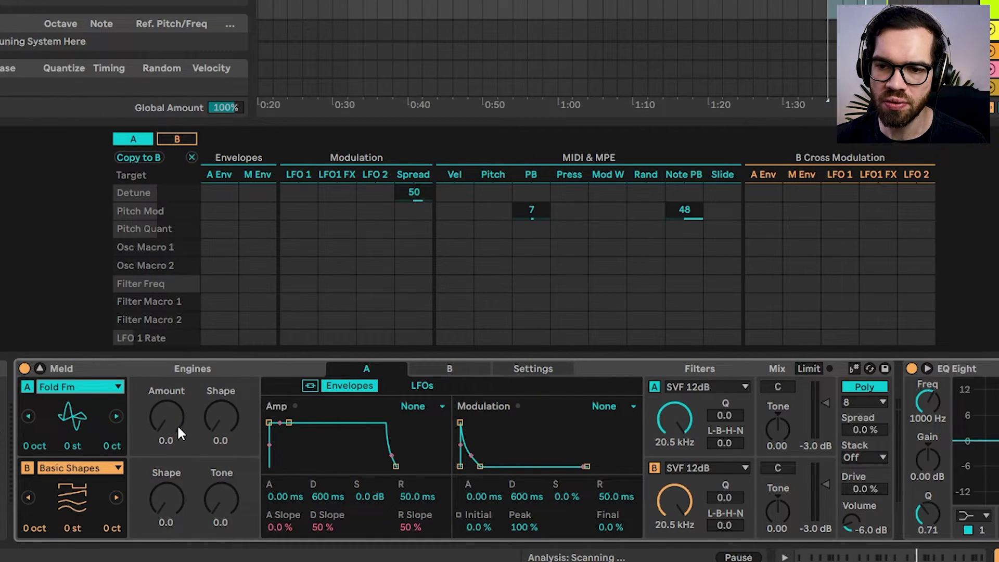
pyautogui.click(27, 468)
pyautogui.moveTo(166, 419); pyautogui.dragTo(166, 397)
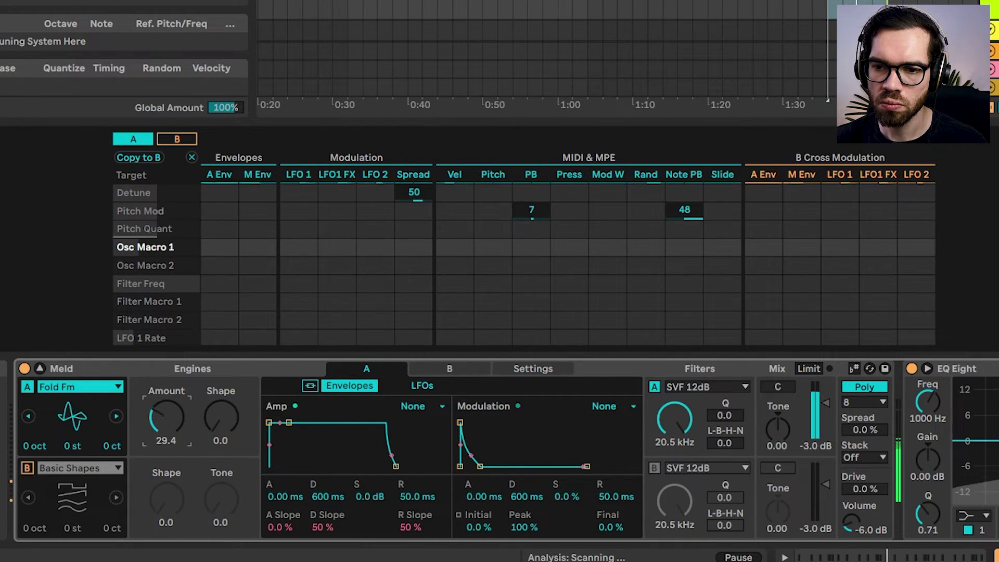
# Turn engine B back on with Basic Shapes, reset its Shape to 0.0, and set its octave to -2.
pyautogui.click(31, 467)
pyautogui.click(88, 466)
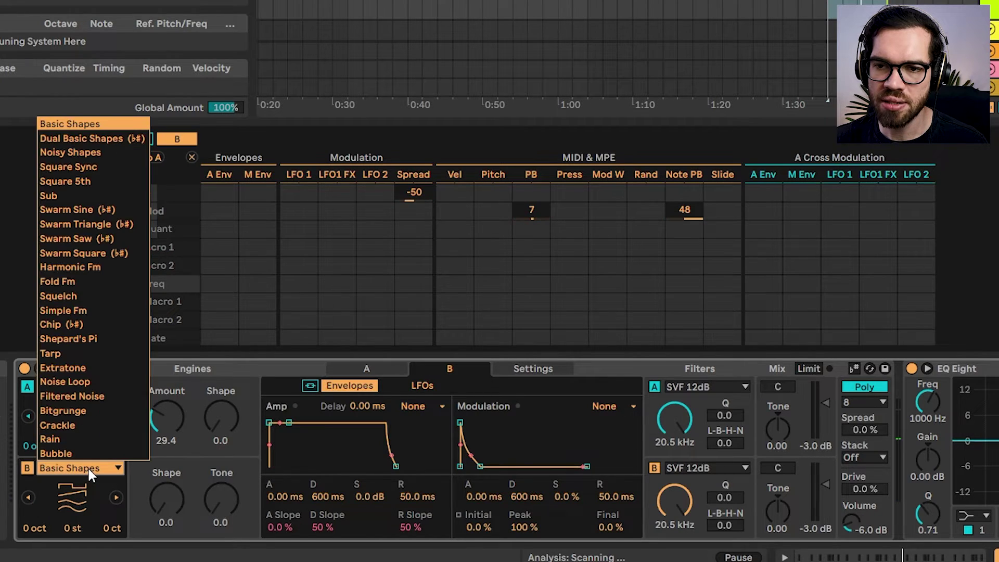
pyautogui.click(98, 474)
pyautogui.moveTo(27, 517); pyautogui.dragTo(27, 526)
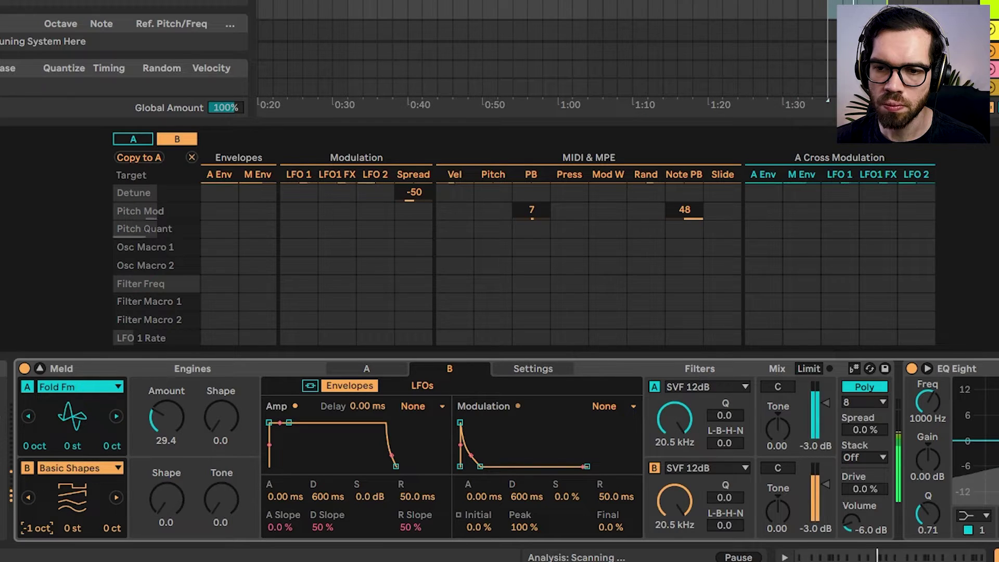
pyautogui.moveTo(166, 498); pyautogui.dragTo(166, 471)
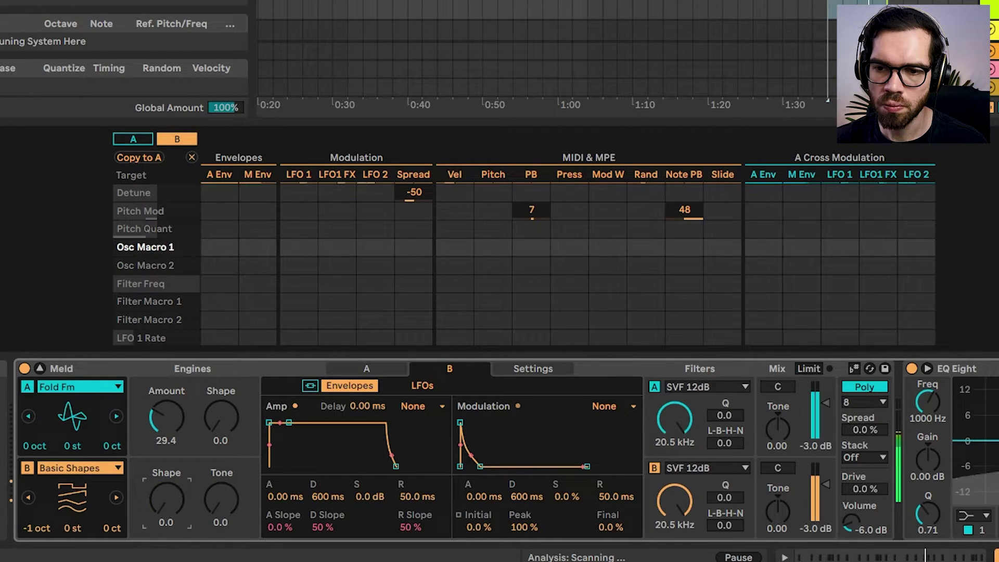
pyautogui.press('Delete')
pyautogui.moveTo(37, 520); pyautogui.dragTo(37, 527)
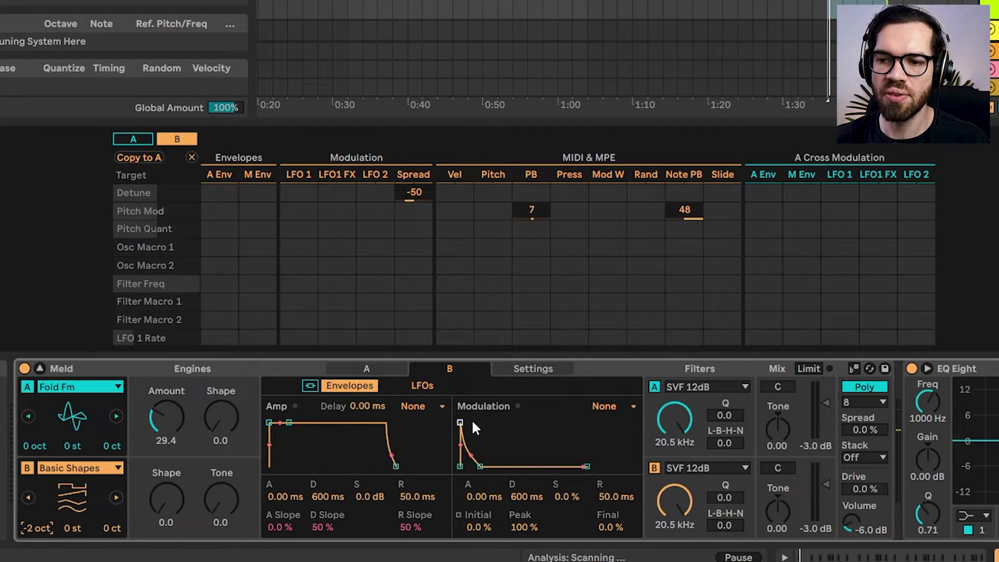
# Set engine B's modulation envelope decay to 2.67 s and engine A's filter cutoff to 45.6 Hz.
pyautogui.moveTo(479, 467); pyautogui.dragTo(484, 467)
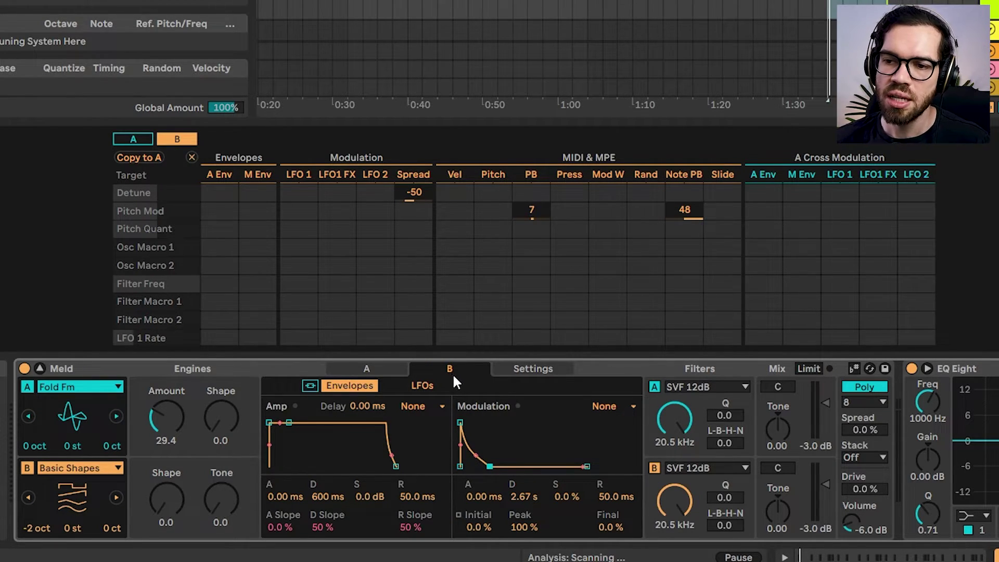
pyautogui.moveTo(677, 420)
pyautogui.mouseDown()
pyautogui.moveTo(677, 447)
pyautogui.moveTo(674, 419)
pyautogui.mouseUp()
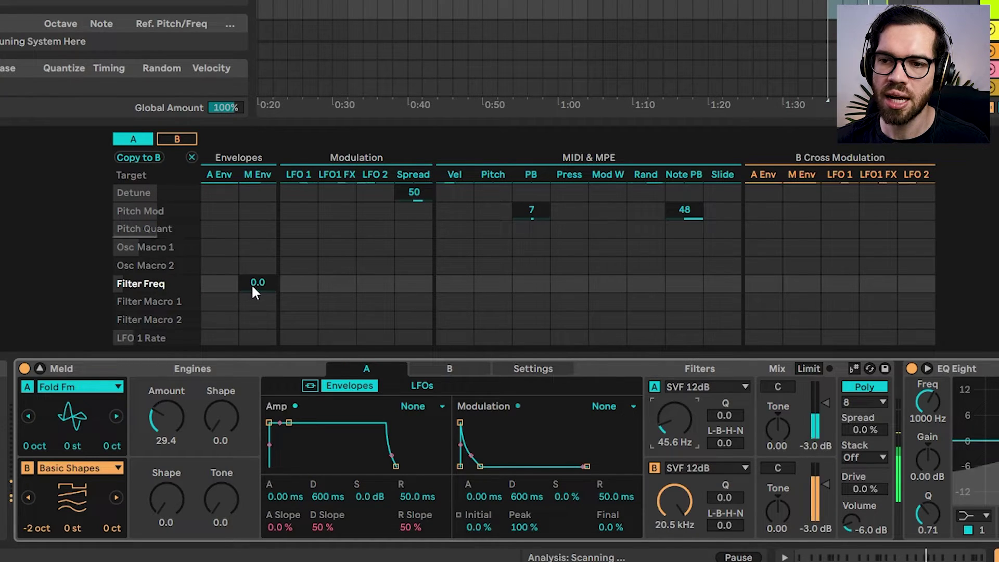
# Modulate engine A's filter frequency with its modulation envelope at 55 and set engine A's octave to -1.
pyautogui.moveTo(252, 284); pyautogui.dragTo(252, 260)
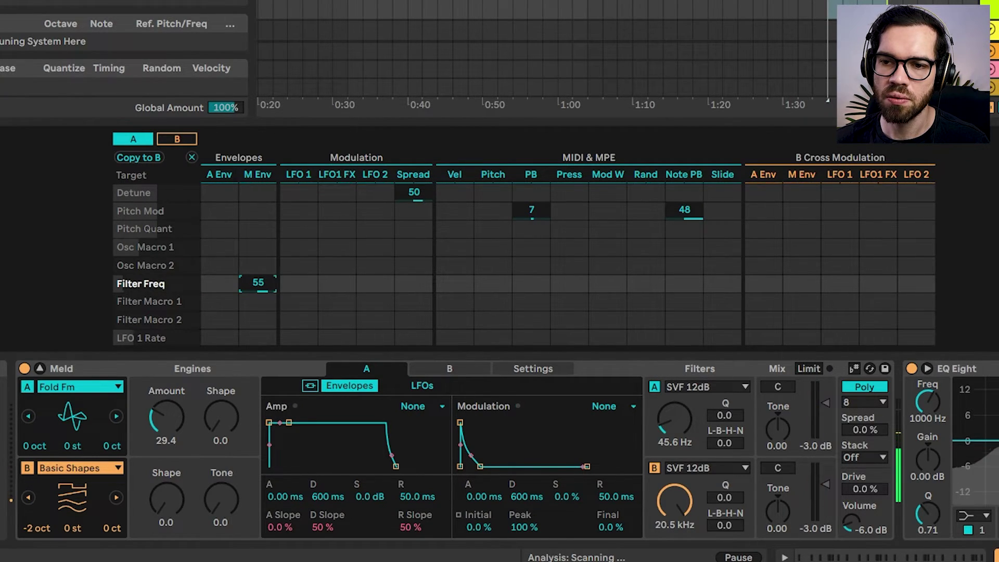
pyautogui.click(33, 446)
pyautogui.moveTo(33, 446); pyautogui.dragTo(33, 456)
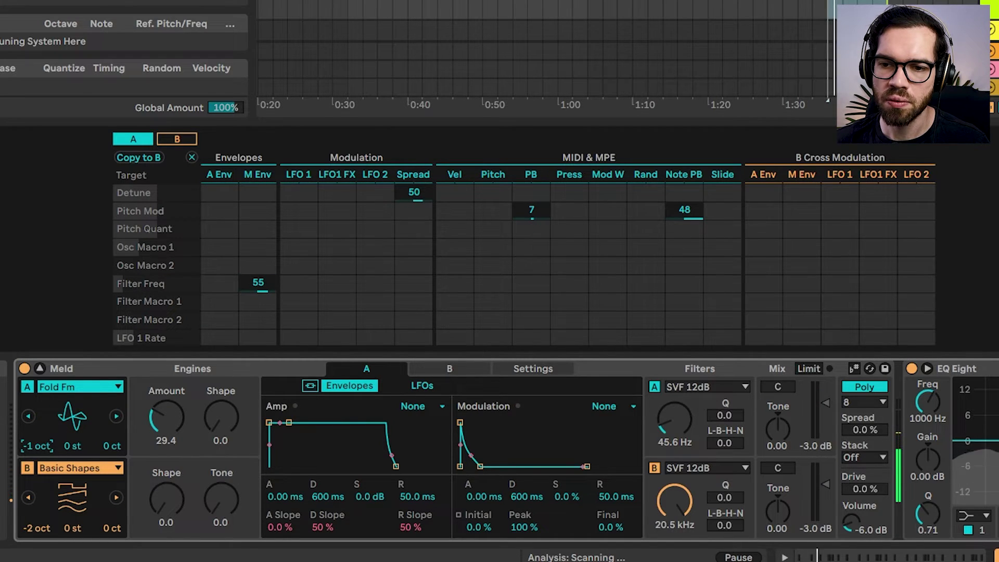
# Shorten engine A's modulation envelope decay to 243 ms, set its filter frequency amount to 69, and switch Meld to Mono.
pyautogui.moveTo(258, 283); pyautogui.dragTo(258, 288)
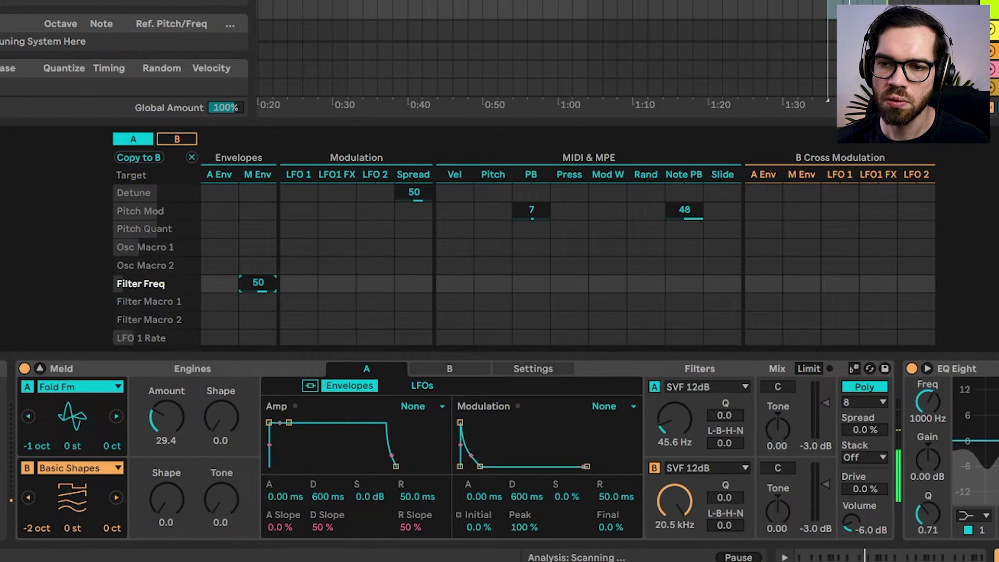
pyautogui.moveTo(479, 466); pyautogui.dragTo(474, 466)
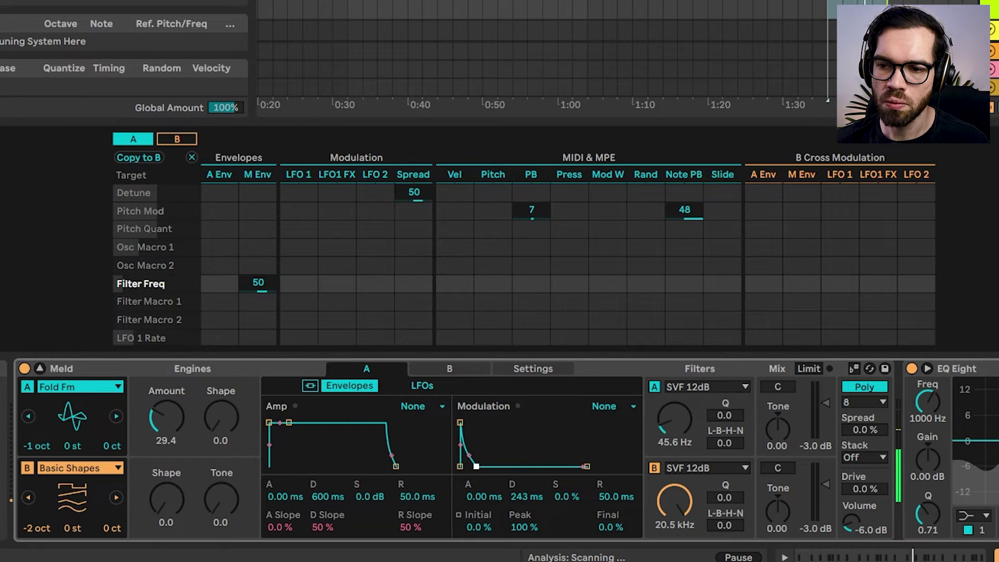
pyautogui.moveTo(258, 283); pyautogui.dragTo(258, 274)
pyautogui.click(875, 385)
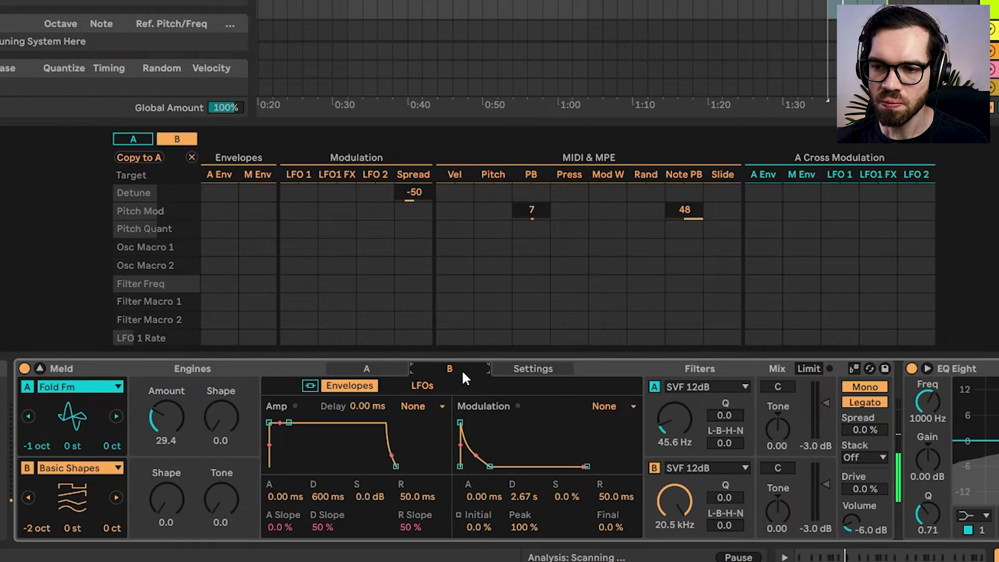
# Set engine A's LFO 1 to Wander at 8.22 Hz and modulate Osc Macro 1 by 59 and Osc Macro 2 by -33.
pyautogui.click(420, 388)
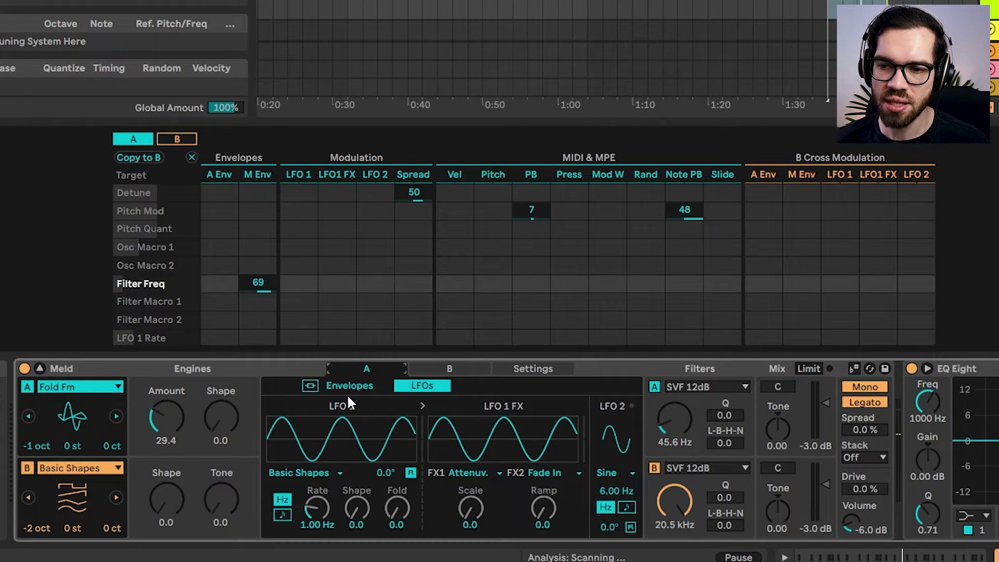
pyautogui.click(316, 507)
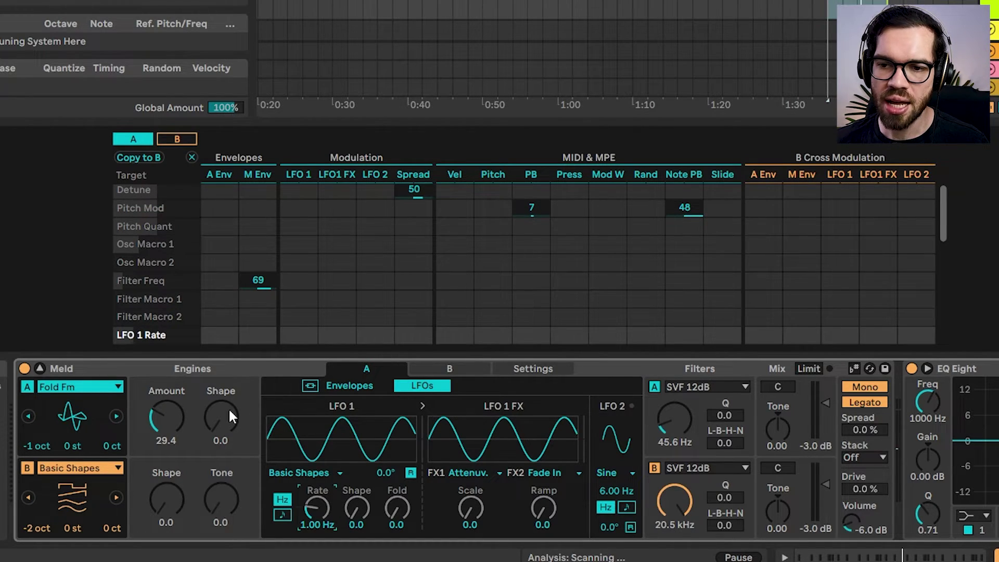
pyautogui.click(167, 416)
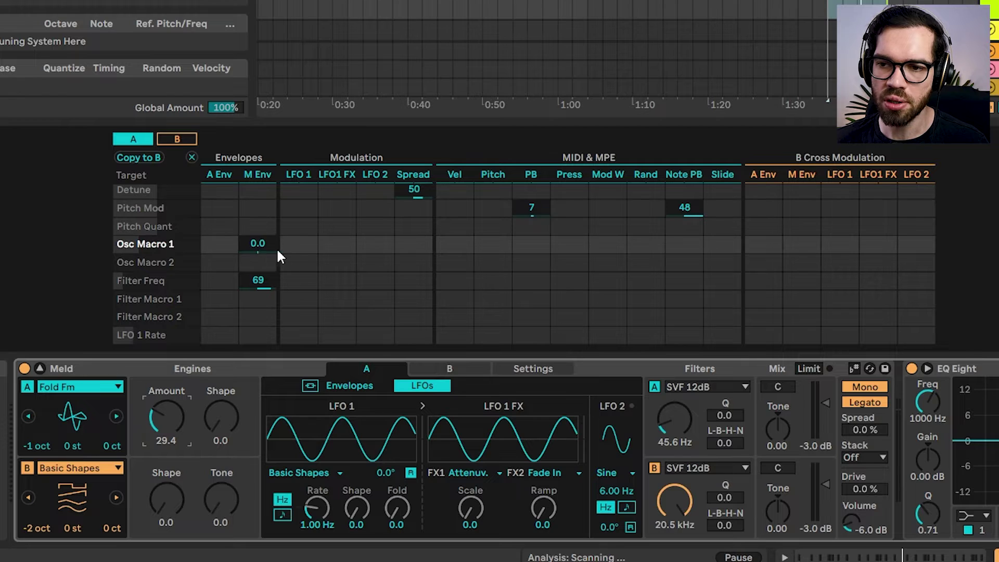
pyautogui.moveTo(301, 241); pyautogui.dragTo(315, 347)
pyautogui.moveTo(317, 507)
pyautogui.mouseDown()
pyautogui.moveTo(317, 489)
pyautogui.moveTo(317, 515)
pyautogui.mouseUp()
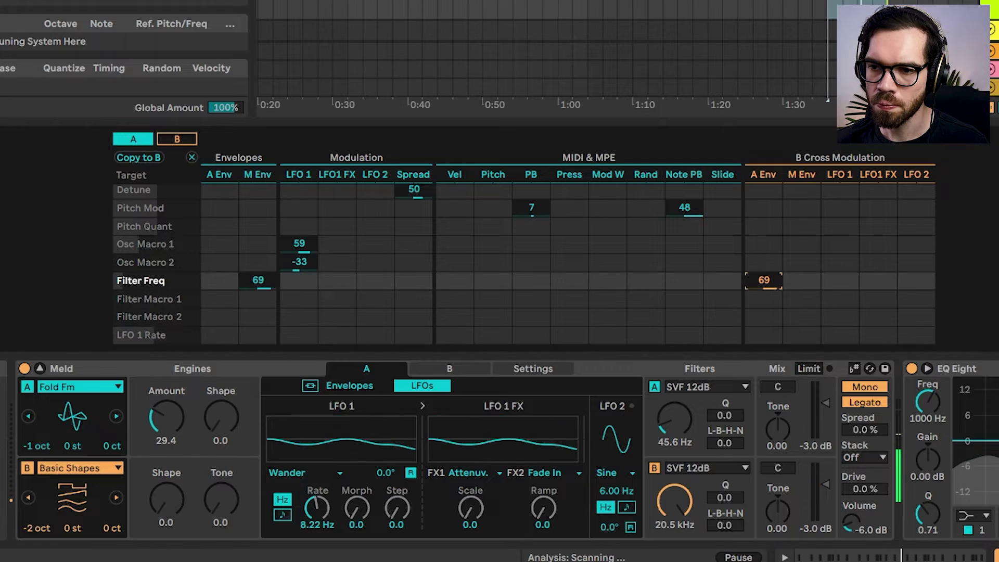
# Reset engine B's amp envelope cross-modulation of filter frequency to 0.0, make Meld follow the current scale, and collapse its matrix.
pyautogui.moveTo(764, 280); pyautogui.dragTo(763, 317)
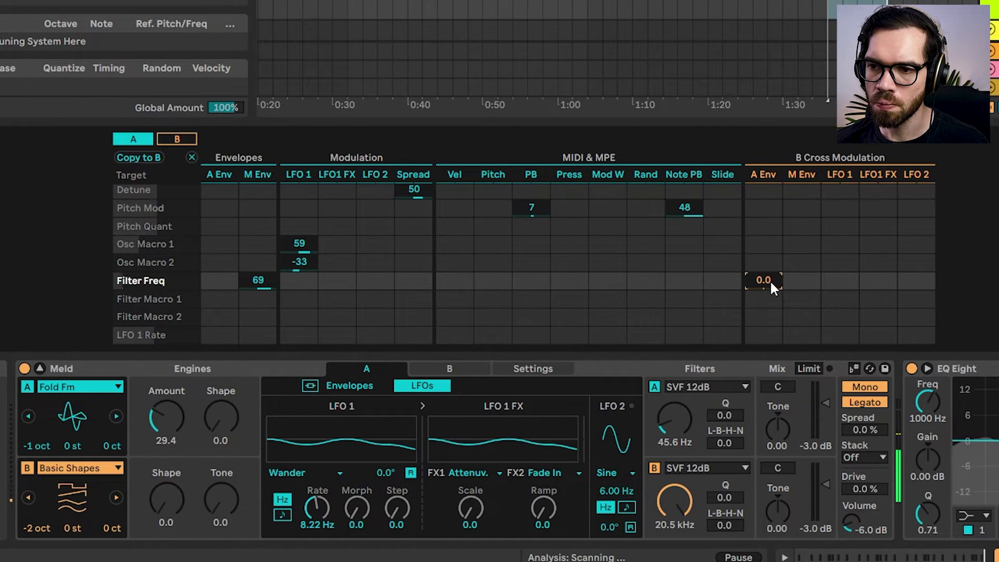
pyautogui.click(855, 370)
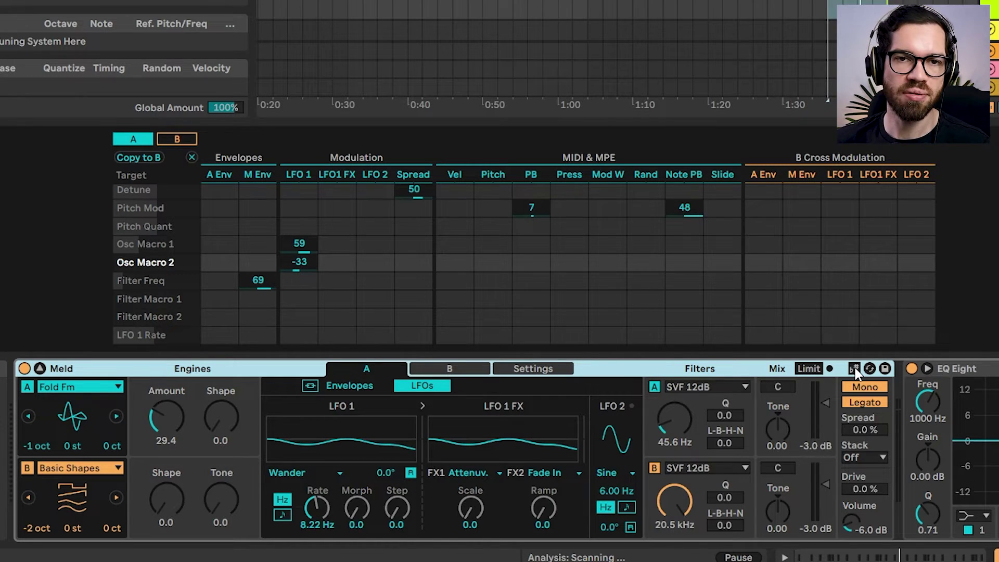
pyautogui.click(856, 370)
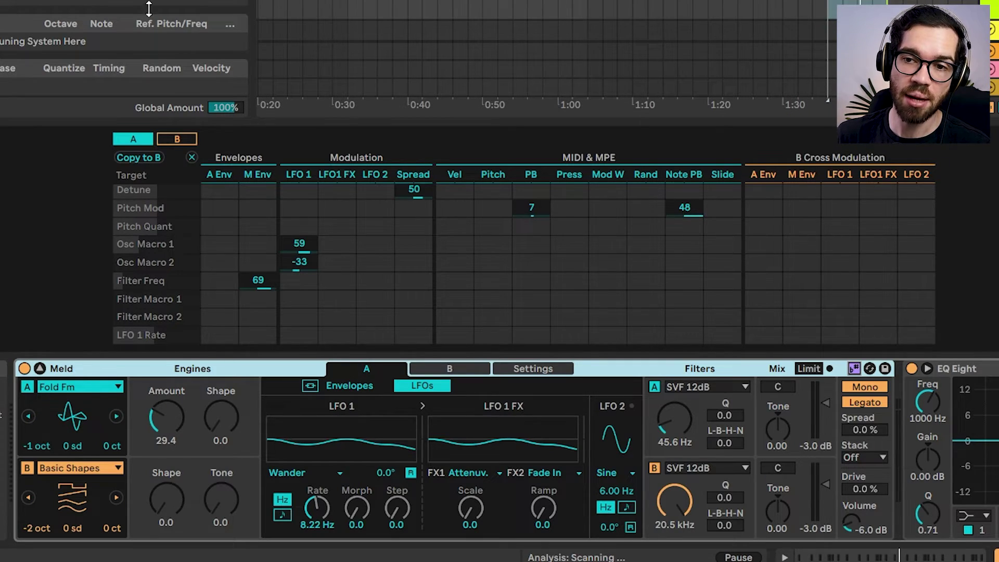
pyautogui.click(39, 368)
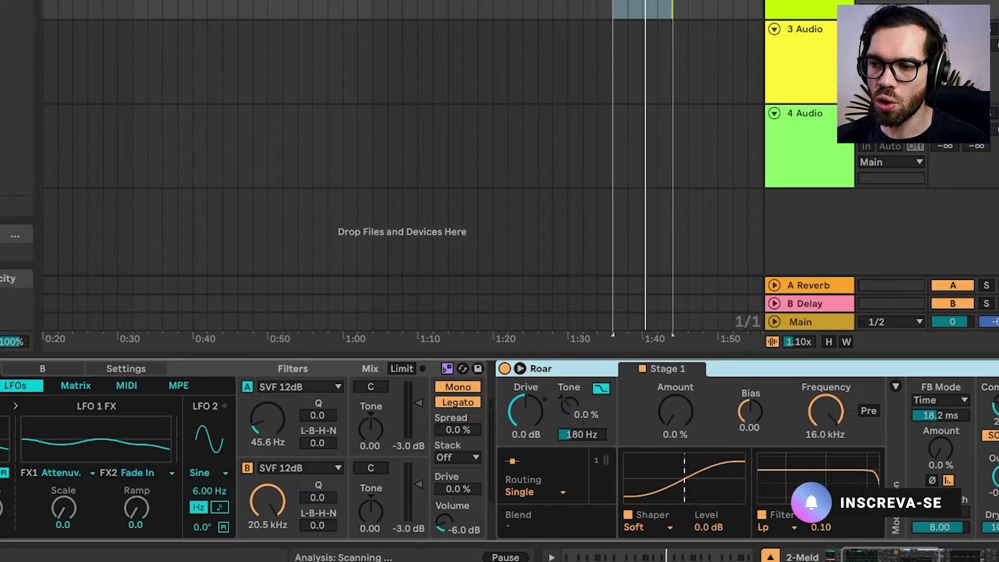
# Play the loop and set Roar's Drive to 13 dB and its Stage 1 Amount to 17%.
pyautogui.hscroll(10, 407, 445)
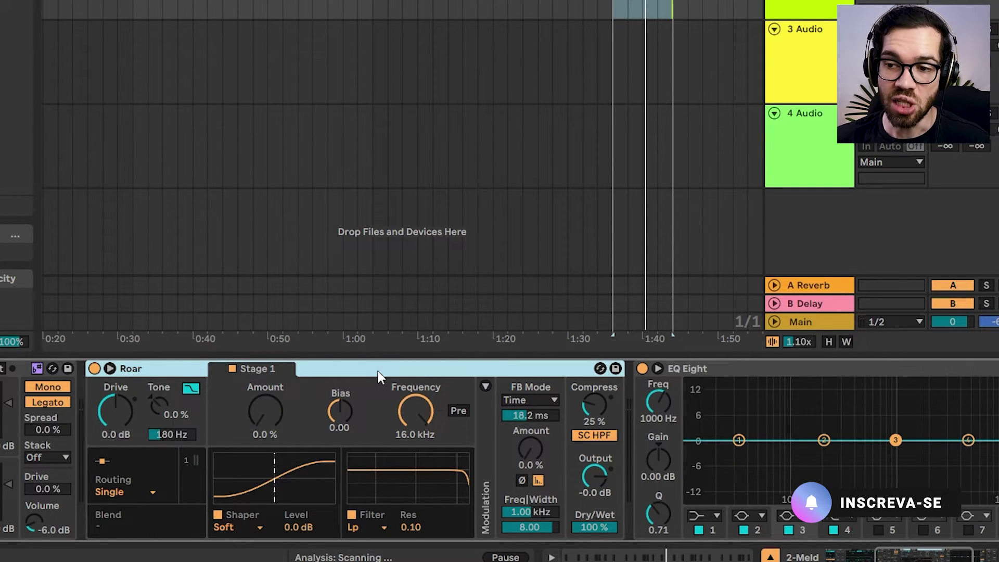
pyautogui.press('space')
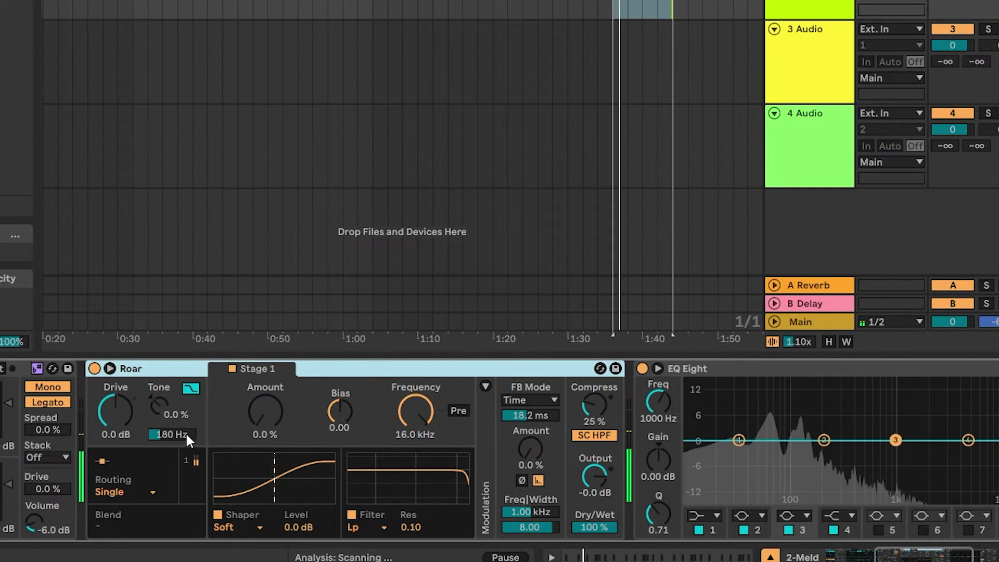
pyautogui.moveTo(115, 411); pyautogui.dragTo(115, 384)
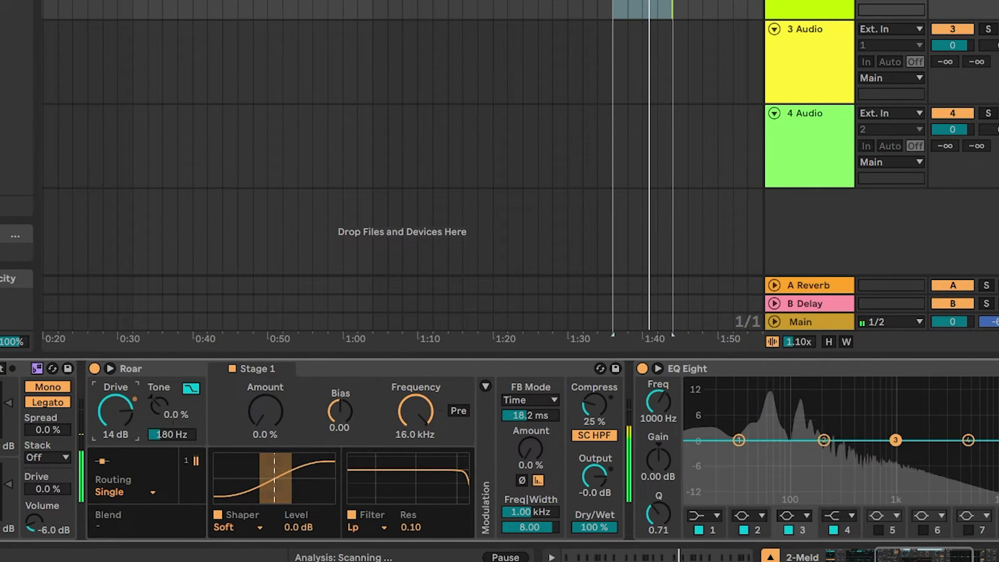
pyautogui.moveTo(258, 423)
pyautogui.mouseDown()
pyautogui.moveTo(259, 398)
pyautogui.moveTo(259, 413)
pyautogui.mouseUp()
pyautogui.moveTo(124, 427); pyautogui.dragTo(131, 429)
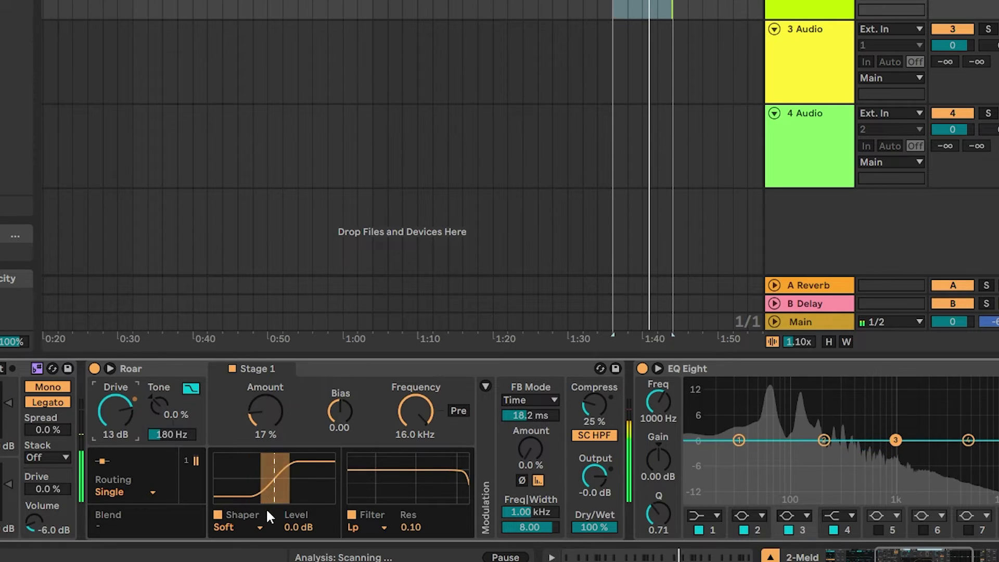
# Audition the Stage 1 shapers Digital Clip, Bit Crusher, Diode Clipper, Tube Preamp and Full Wave Rectifier, settling on Polynomial.
pyautogui.click(259, 527)
pyautogui.click(252, 373)
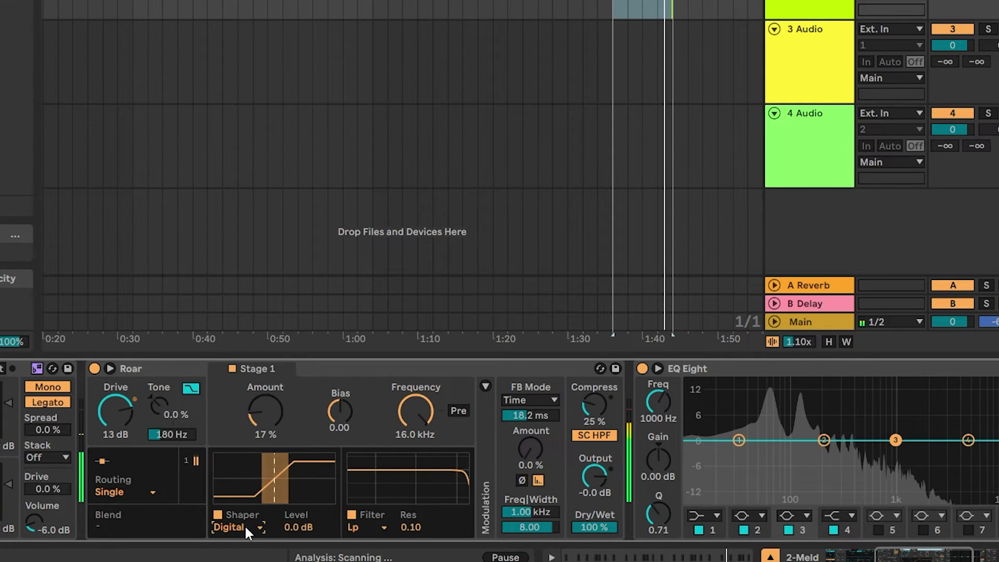
pyautogui.click(244, 524)
pyautogui.click(245, 385)
pyautogui.click(244, 524)
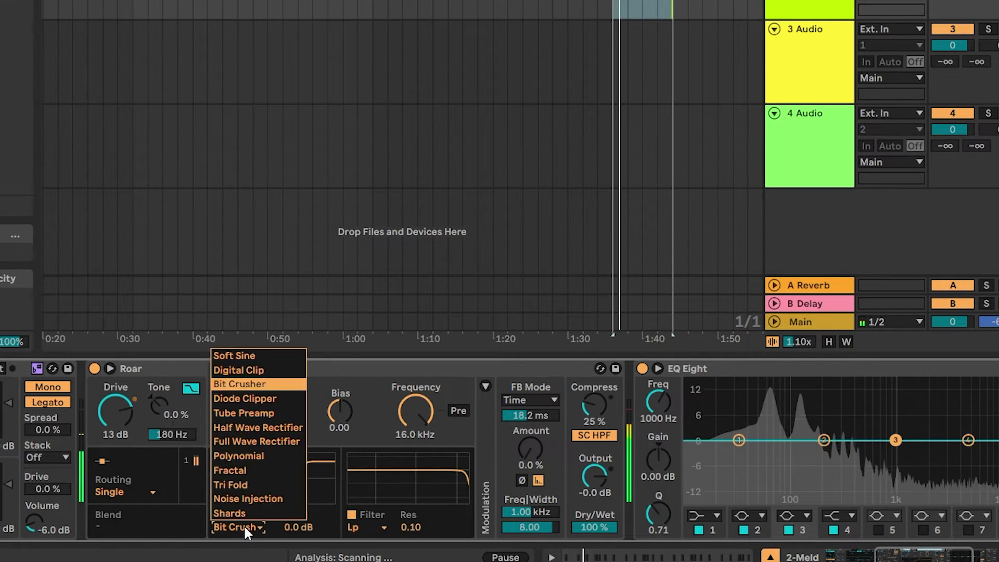
pyautogui.click(247, 397)
pyautogui.click(248, 524)
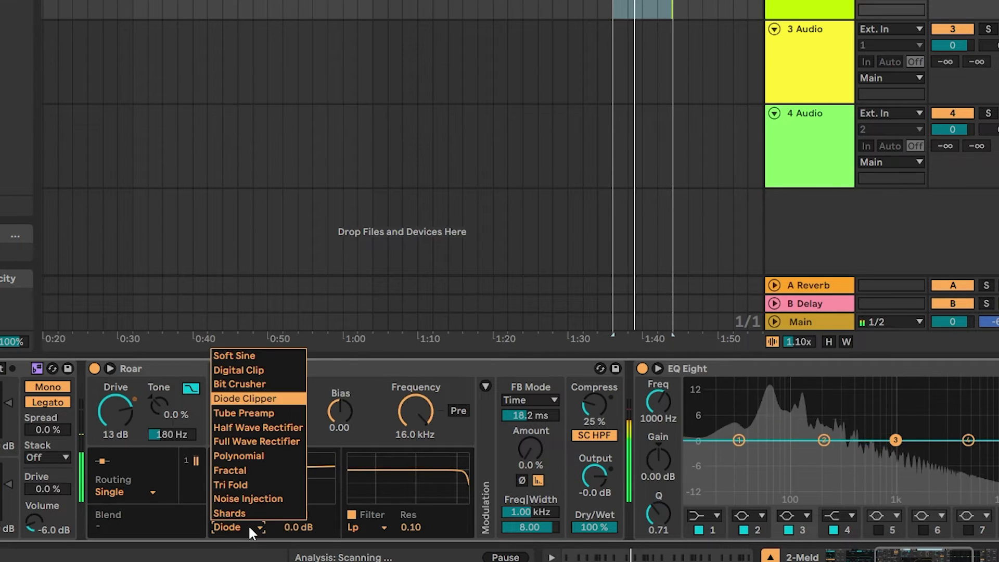
pyautogui.click(249, 414)
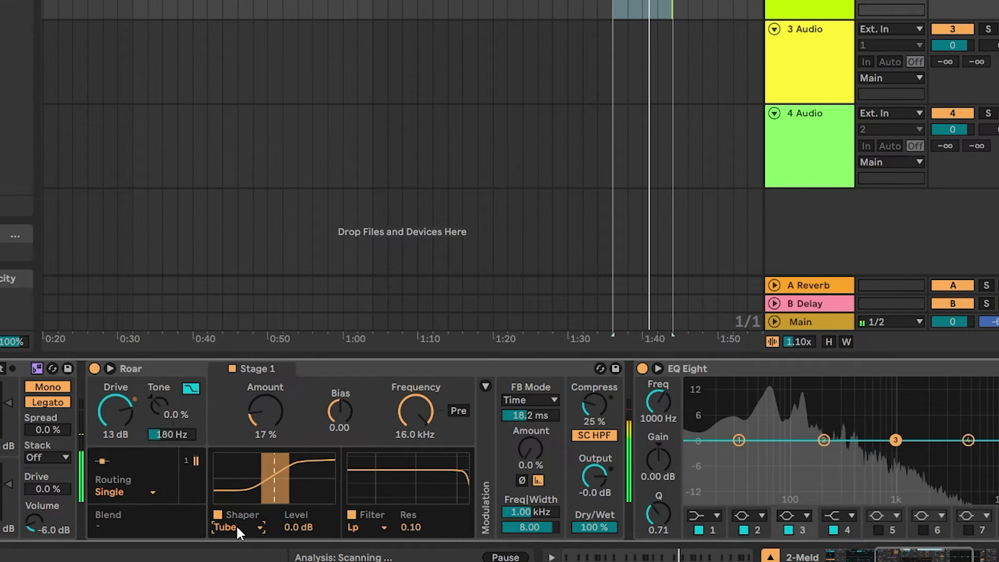
pyautogui.click(235, 524)
pyautogui.click(243, 443)
pyautogui.click(245, 526)
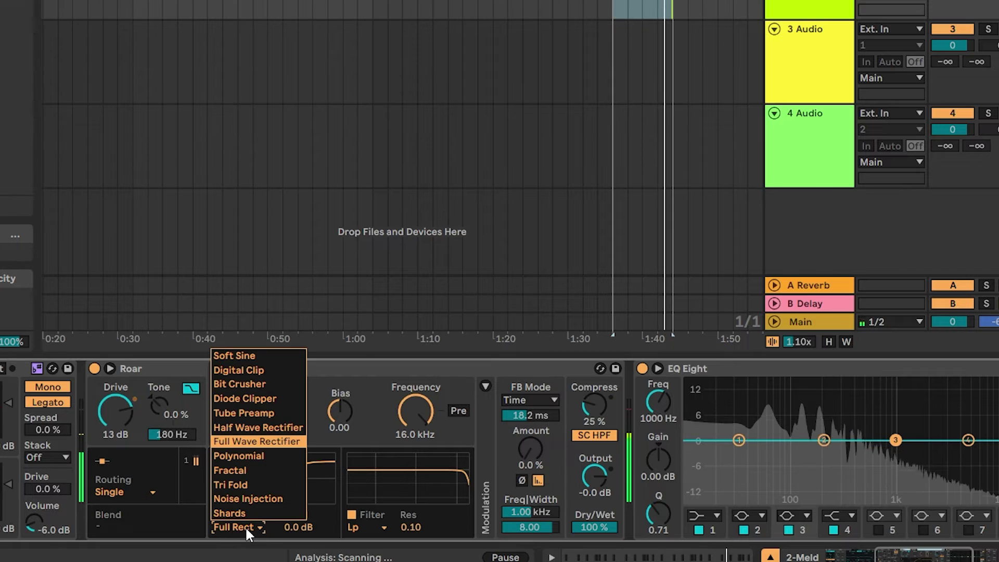
pyautogui.click(246, 458)
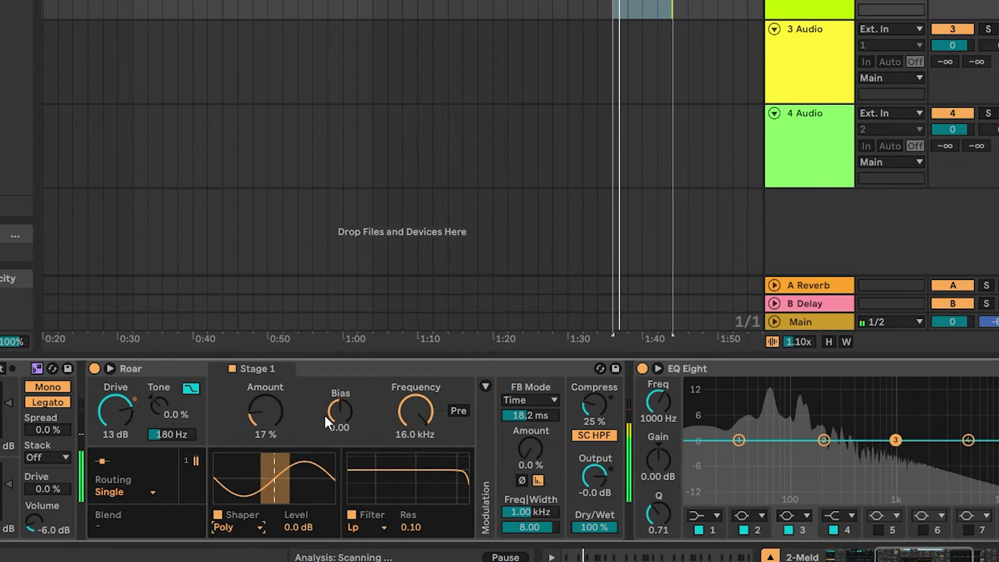
# Set Roar's LFO 1 to a sine wave and its feedback to 25.1 ms at 68%, with Compress 0.0% and Dry/Wet 16%.
pyautogui.click(485, 386)
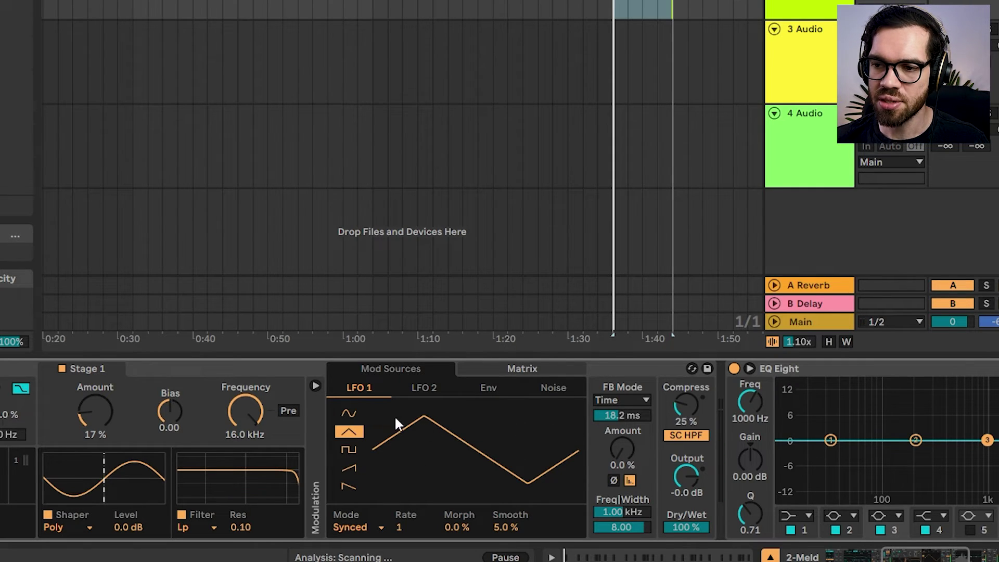
pyautogui.click(355, 412)
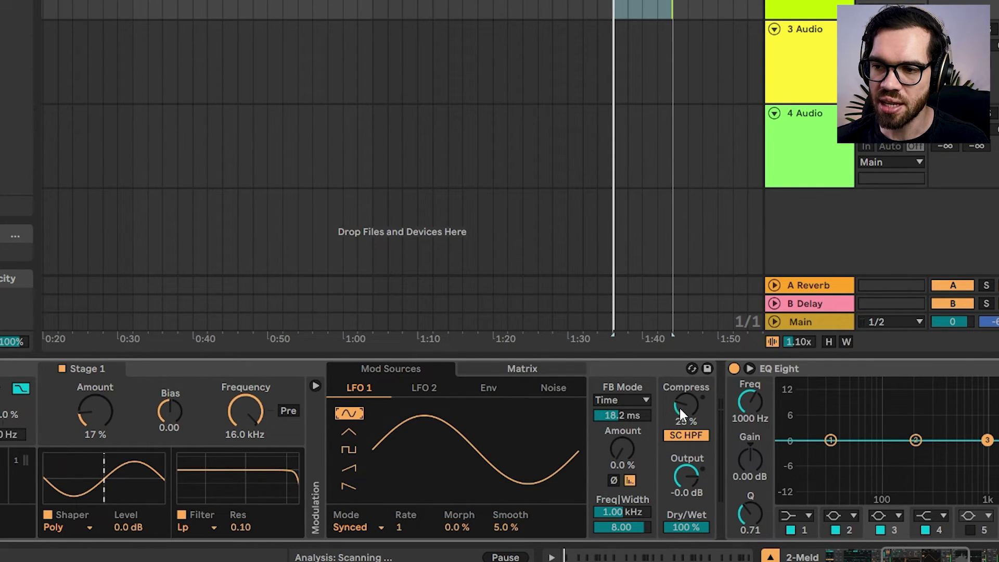
pyautogui.press('space')
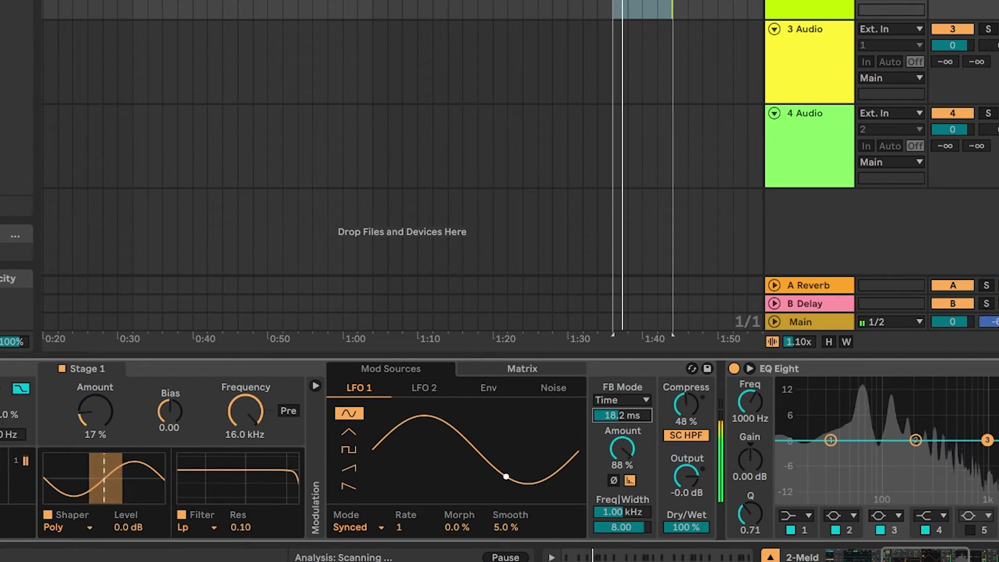
pyautogui.moveTo(622, 415); pyautogui.dragTo(622, 390)
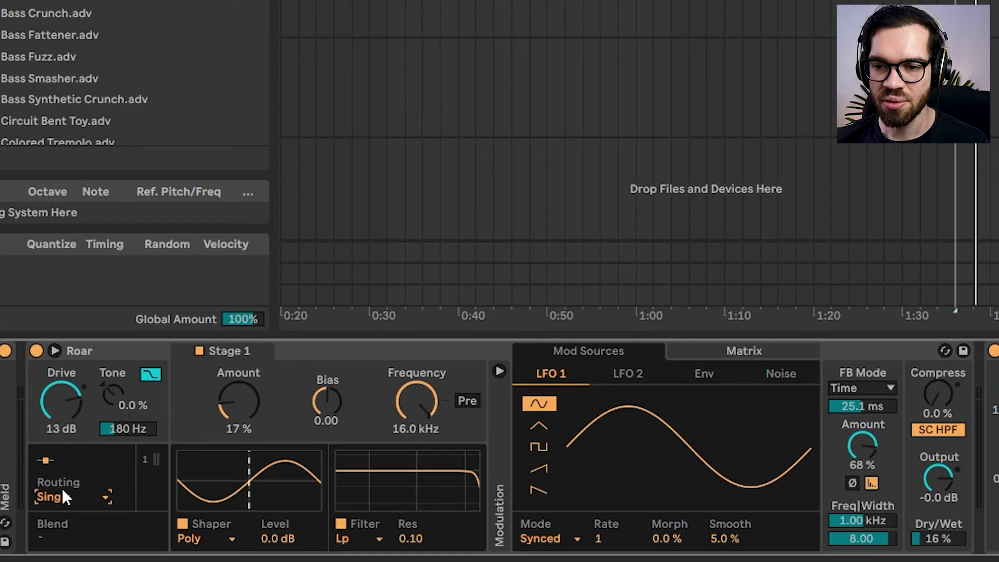
# Switch Roar's routing to Multi Band, with the Low band's Amount at 12% and the feedback Amount at 0.0%.
pyautogui.click(67, 497)
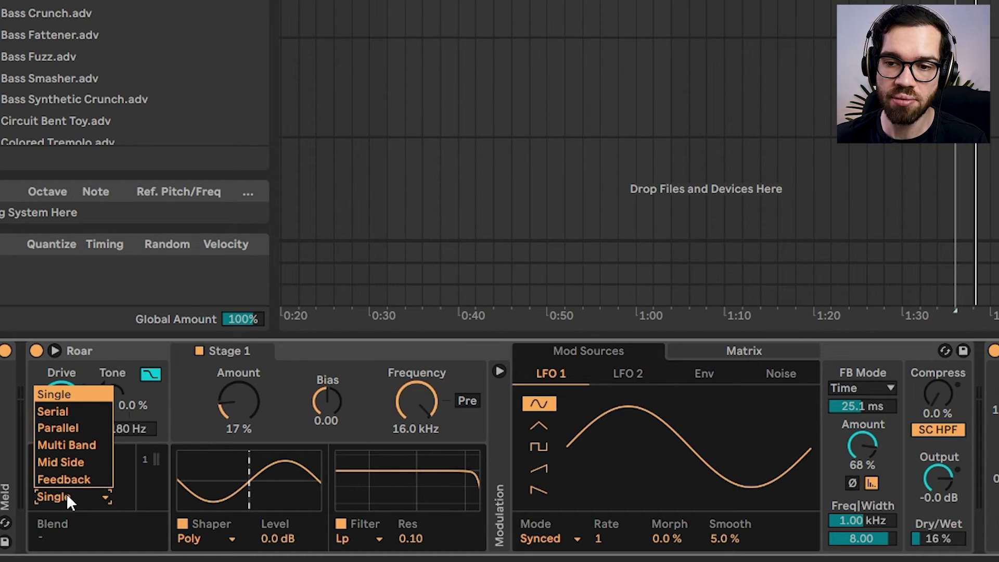
pyautogui.click(76, 449)
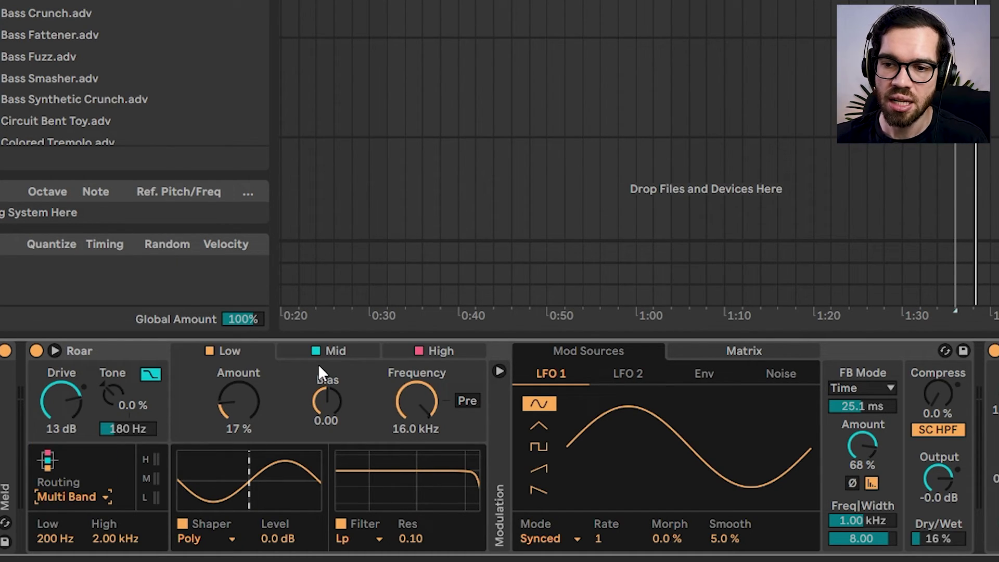
pyautogui.click(331, 355)
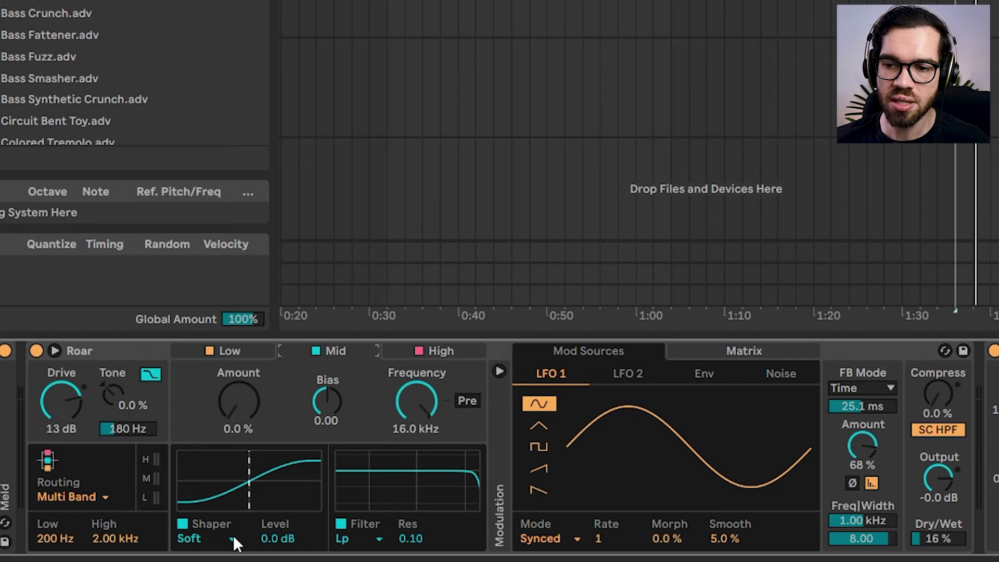
pyautogui.click(229, 351)
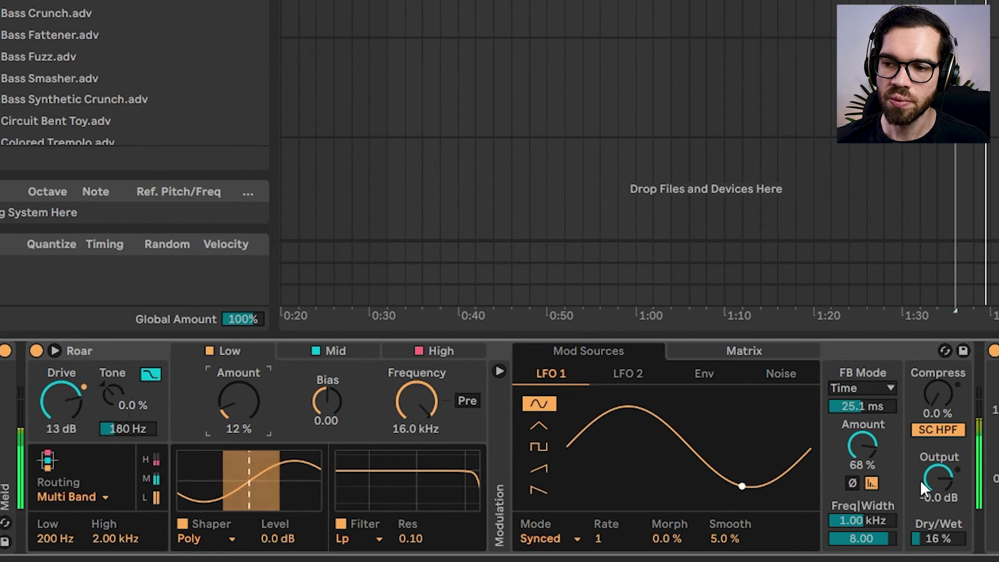
pyautogui.moveTo(875, 451); pyautogui.dragTo(875, 494)
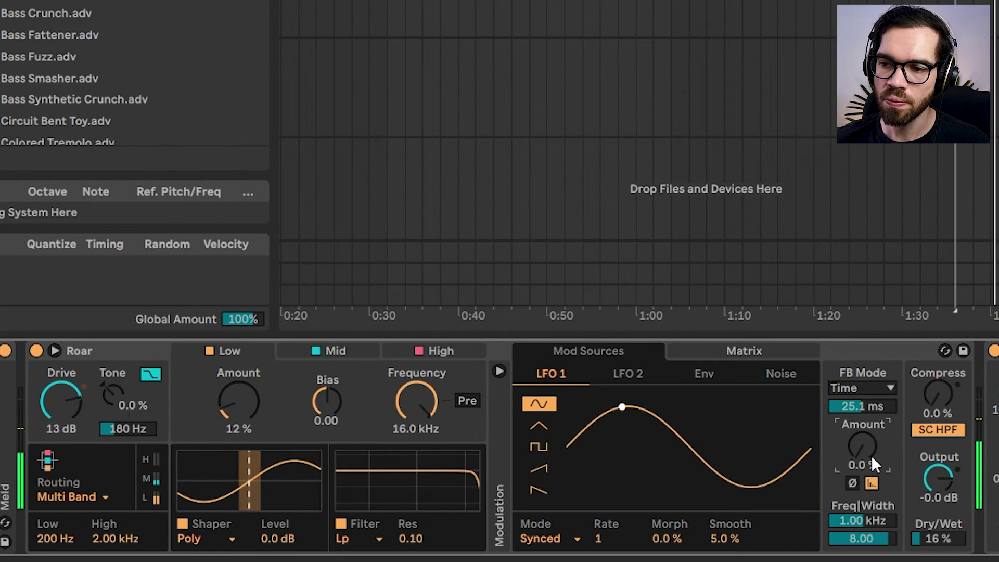
# Try Digital Clip at 20% on the Mid band, and settle on Diode Clipper with Amount 48%.
pyautogui.click(339, 350)
pyautogui.click(233, 538)
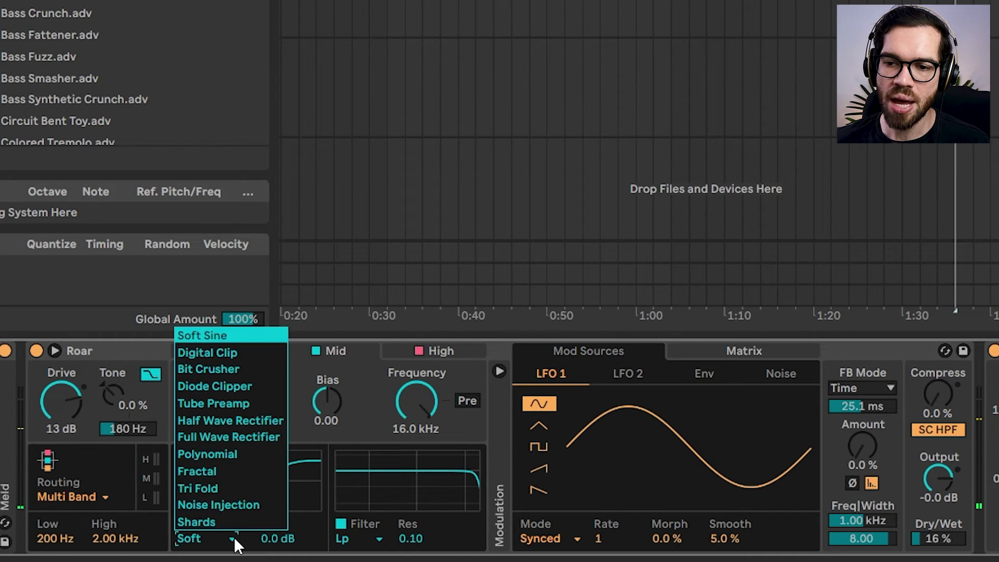
pyautogui.click(233, 351)
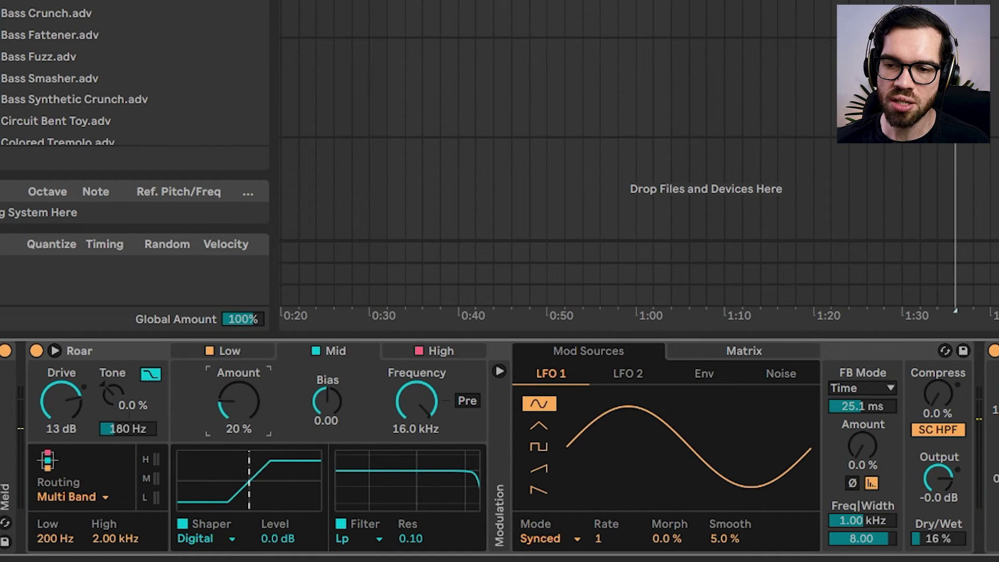
pyautogui.click(235, 538)
pyautogui.click(232, 384)
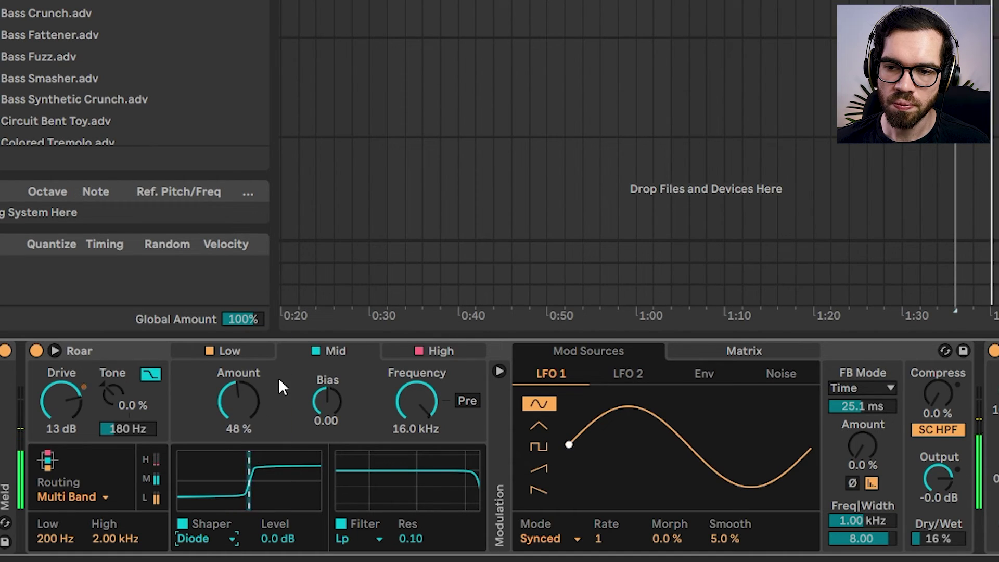
# Try Bit Crusher with Amount 33% on Roar's High band, and choose another shaper for that band.
pyautogui.click(409, 357)
pyautogui.click(451, 351)
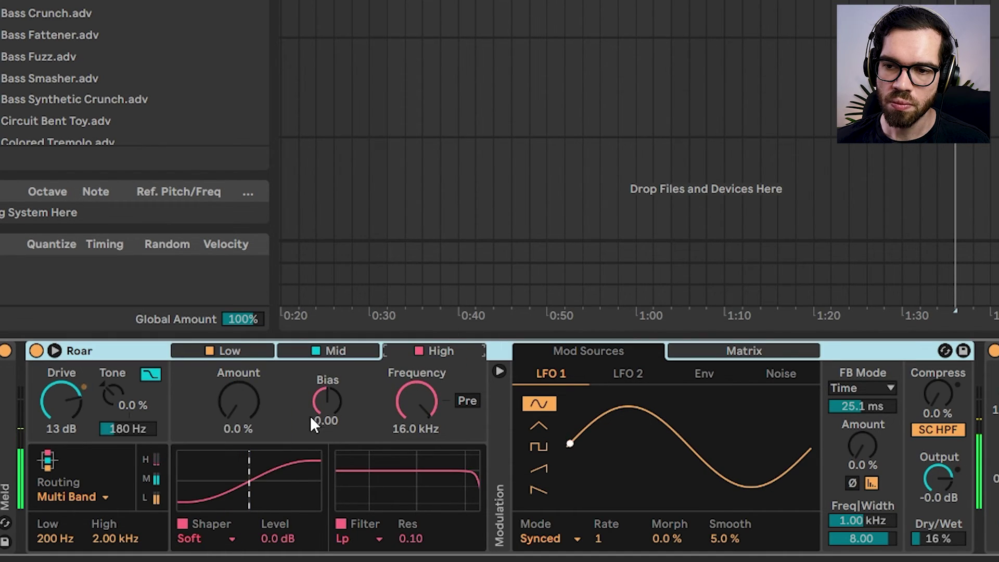
pyautogui.click(228, 536)
pyautogui.click(220, 370)
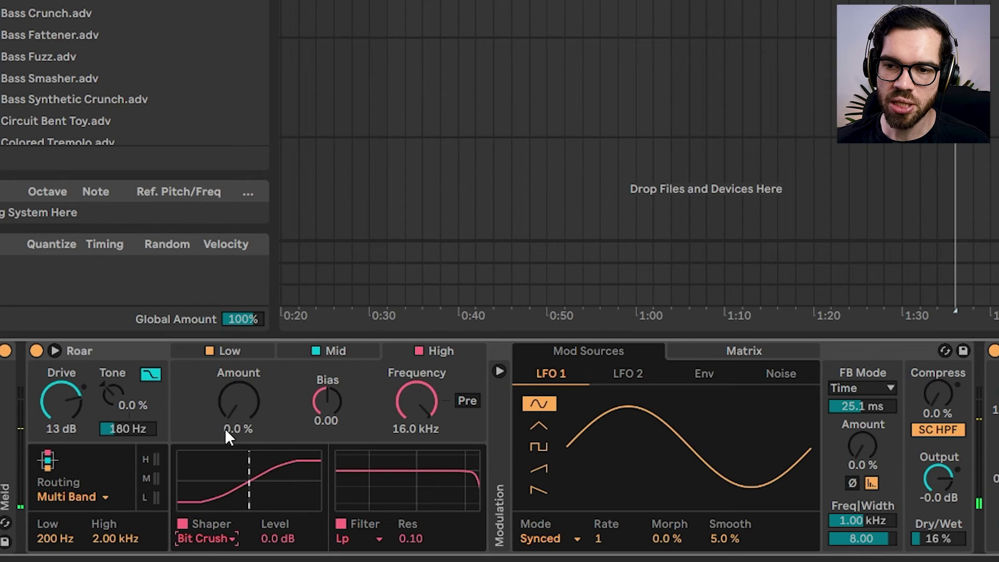
pyautogui.moveTo(225, 429); pyautogui.dragTo(224, 404)
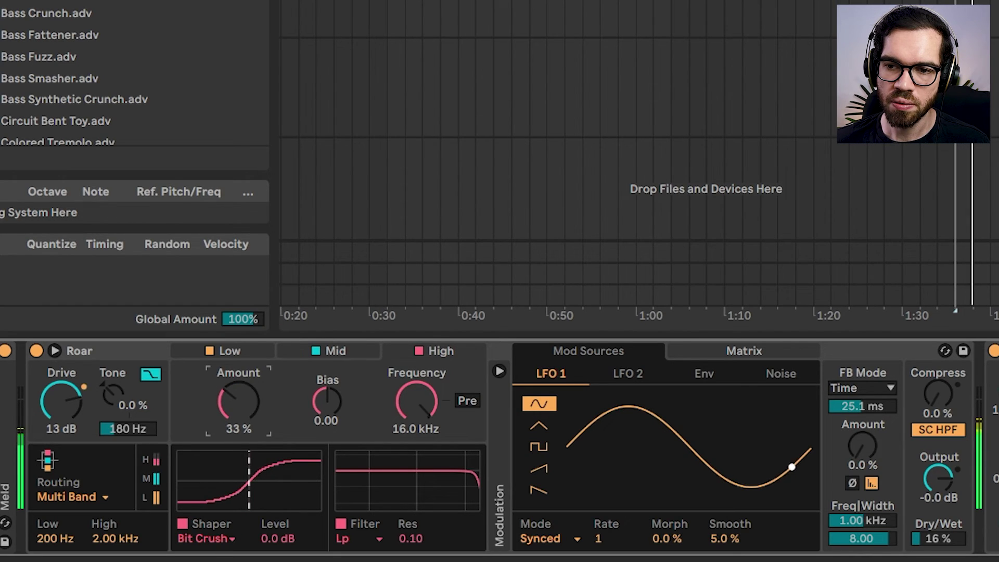
pyautogui.click(222, 536)
pyautogui.click(229, 454)
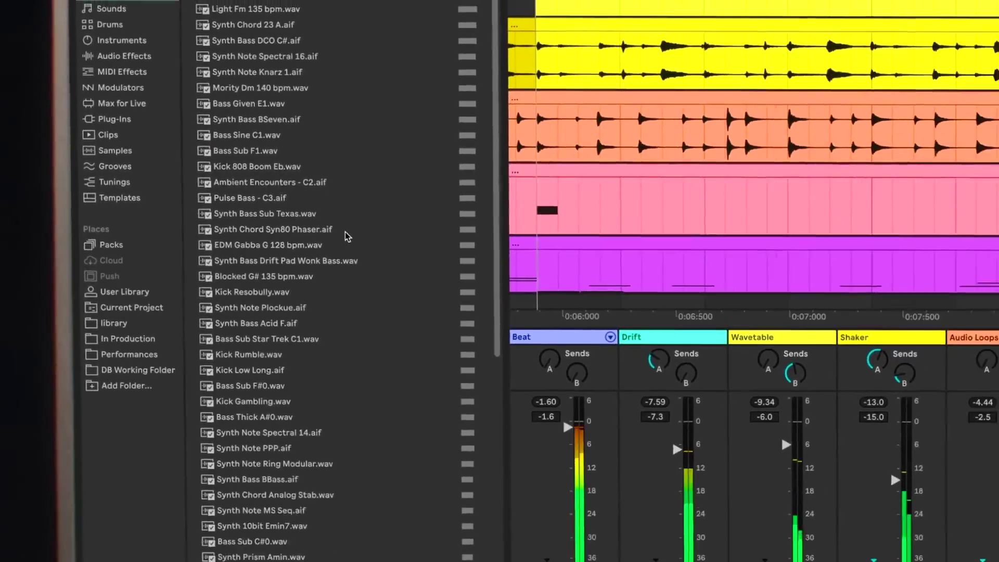
# Open the Theme & Colors preferences and bring up the theme choices.
pyautogui.press('super+comma')
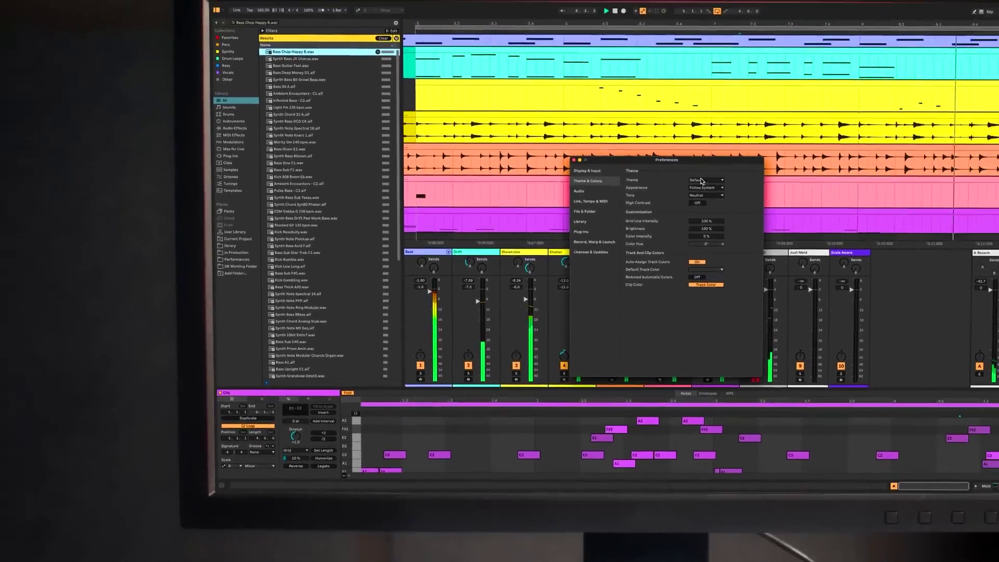
pyautogui.click(817, 186)
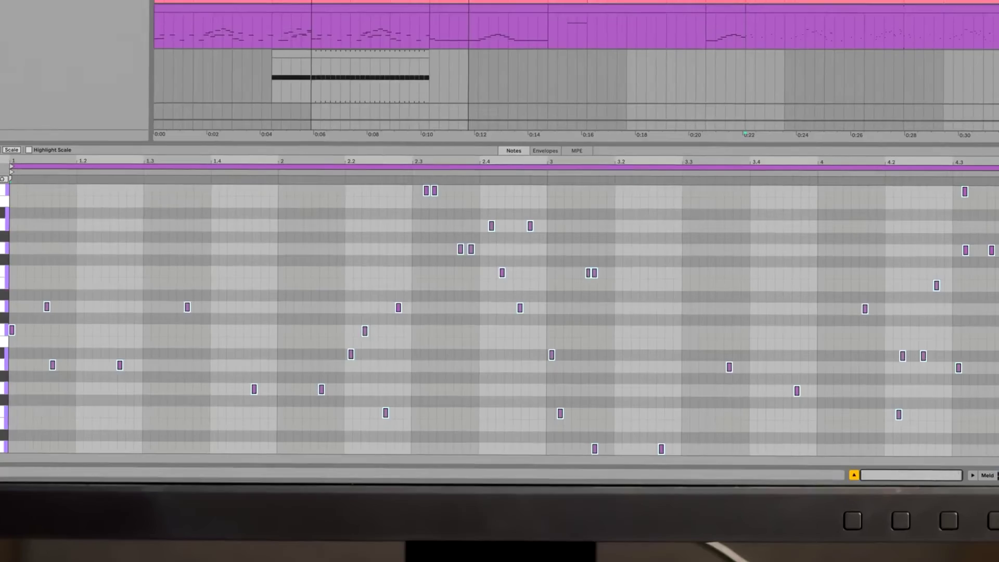
# Open the choice of MIDI generators in the clip's Generate section, starting from Rhythm.
pyautogui.moveTo(0, 232); pyautogui.dragTo(0, 225)
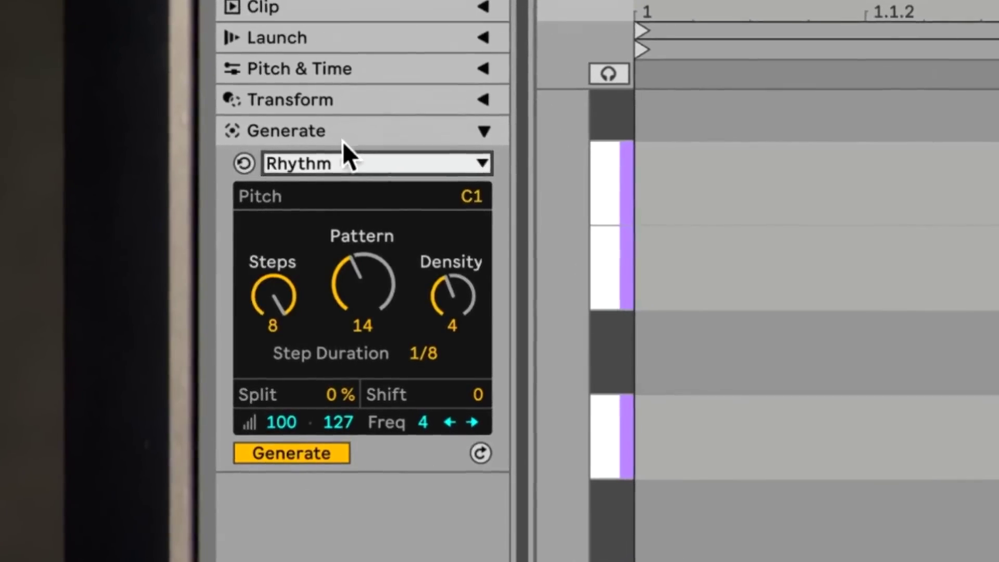
pyautogui.click(344, 161)
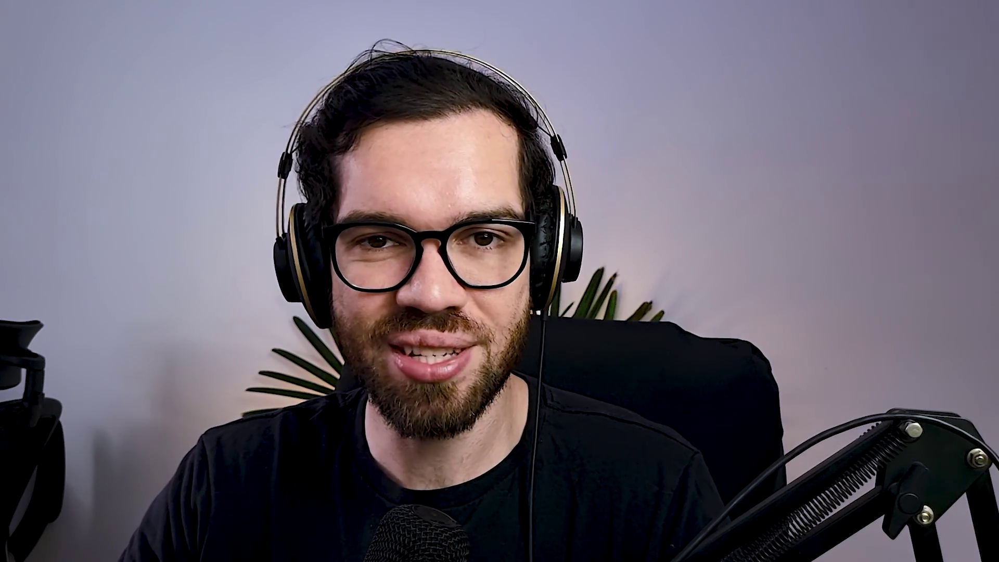